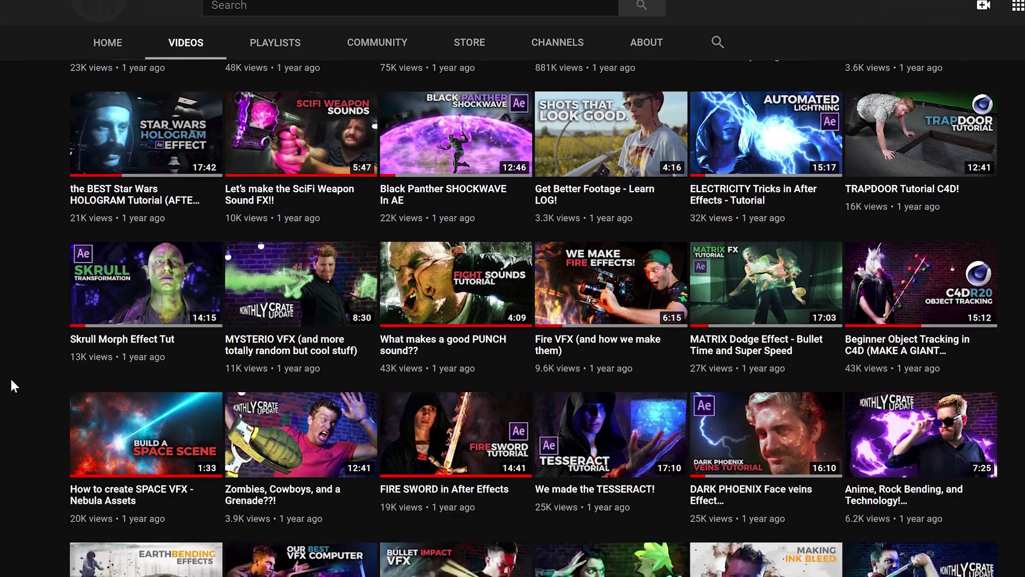
scroll(12, 381, "down", 8)
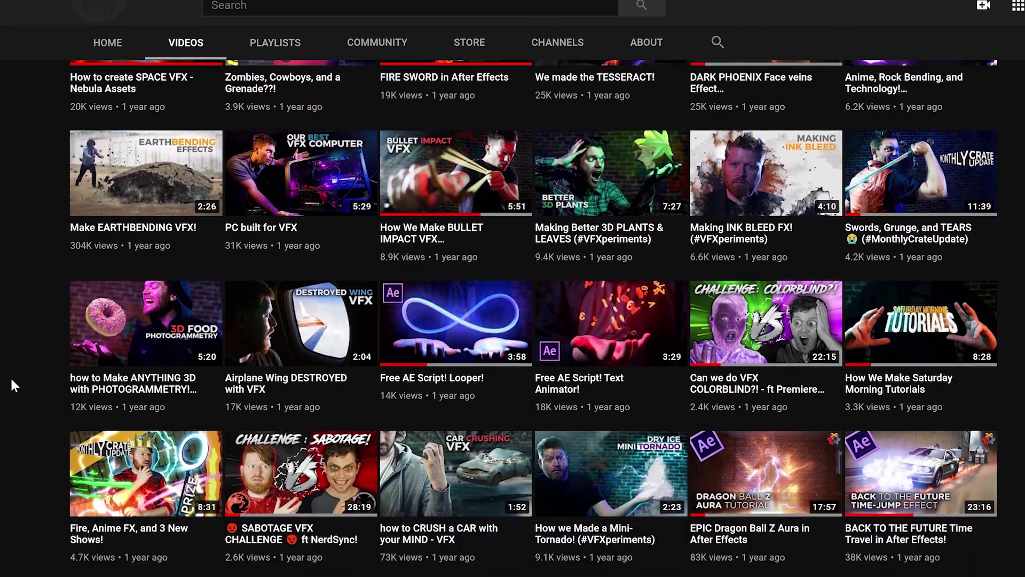
scroll(10, 376, "down", 5)
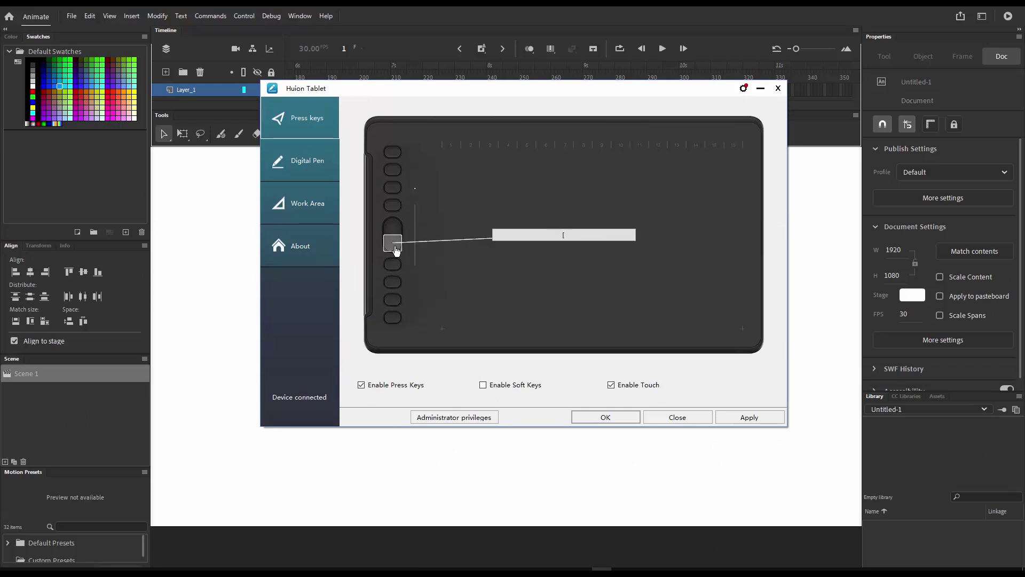
- Check the press-key assignments of the Huion tablet and confirm its settings
left_click(397, 189)
left_click(601, 410)
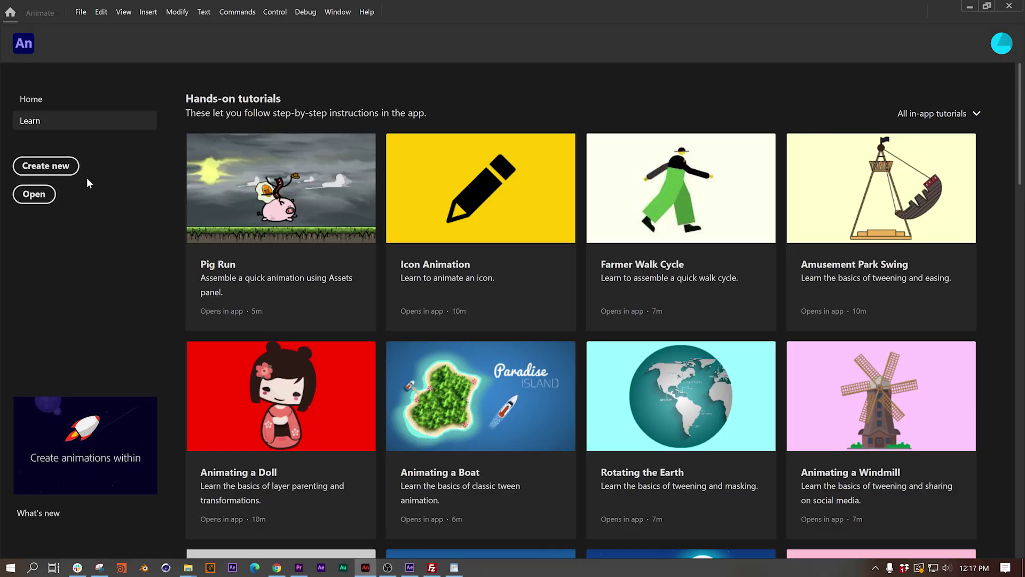
- Create a new 4K character animation document, 3840 × 2160 at 30 fps, for ActionScript 3.0
left_click(73, 168)
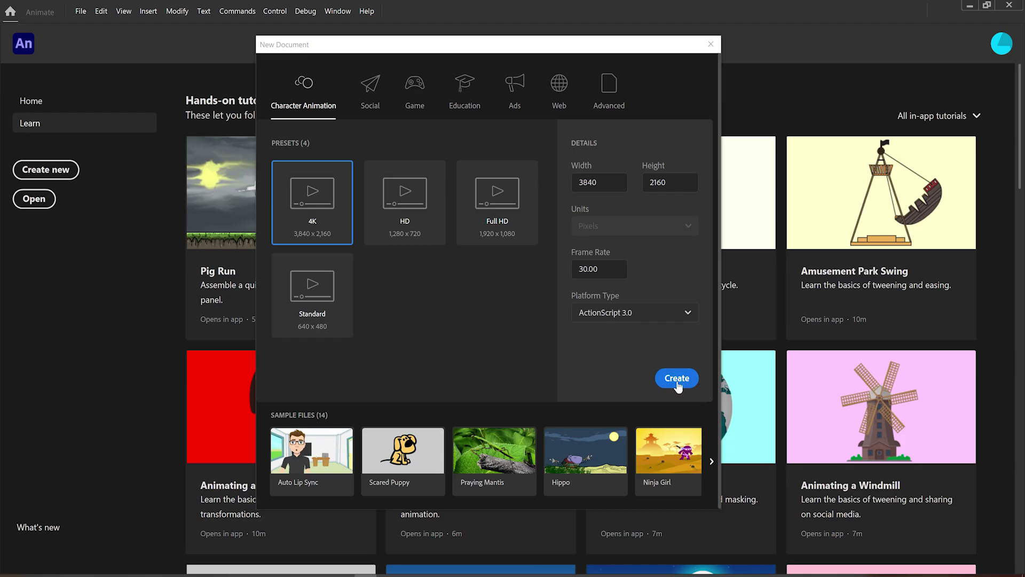
left_click(677, 380)
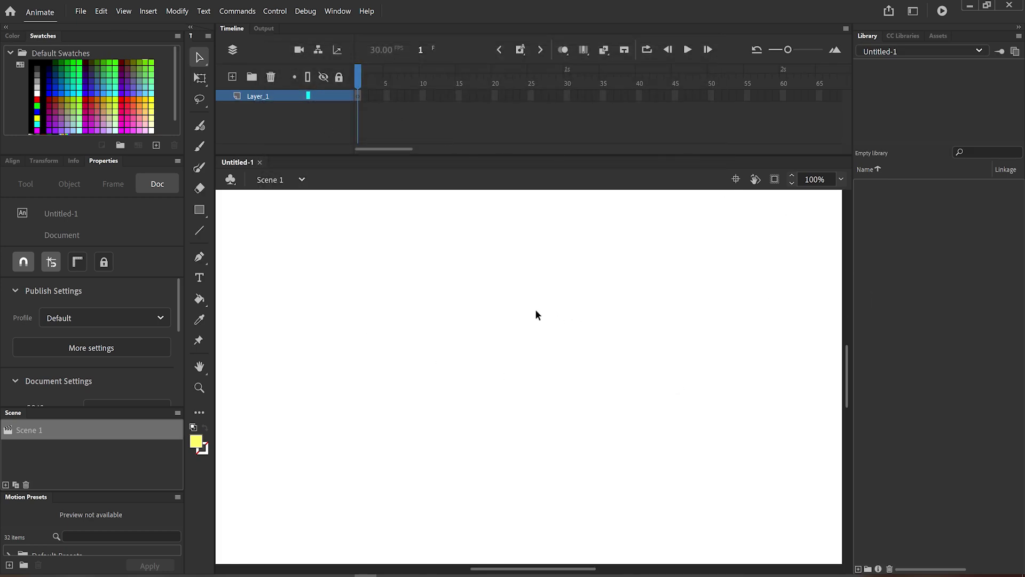
- Reset the Animator workspace to its original layout
left_click(340, 11)
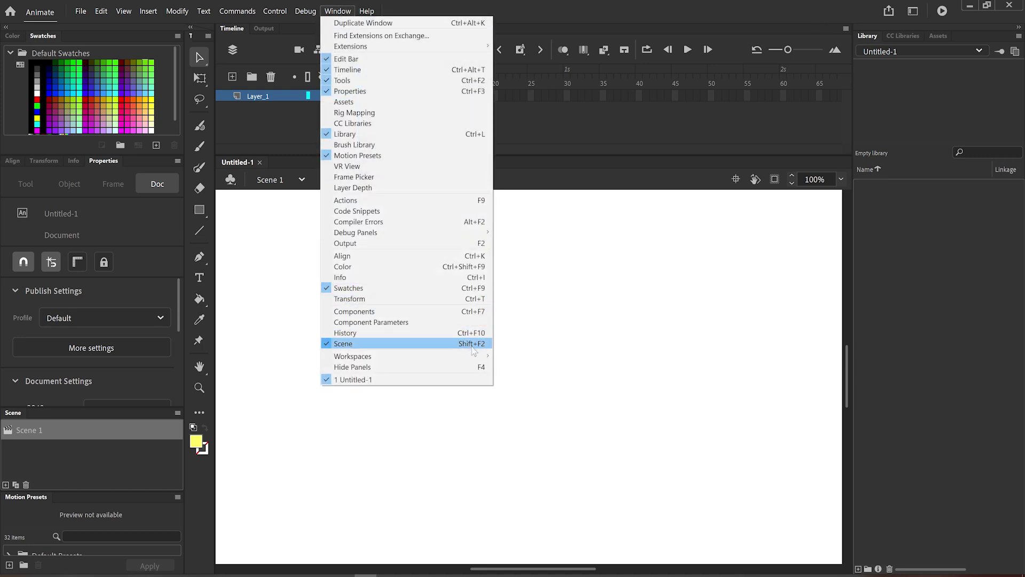
mouse_move(479, 358)
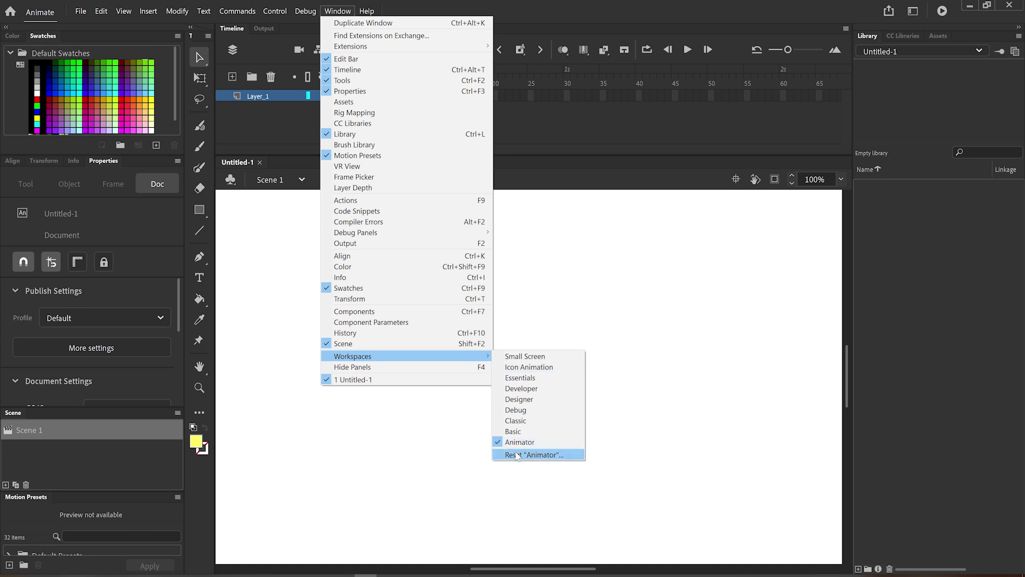
left_click(517, 455)
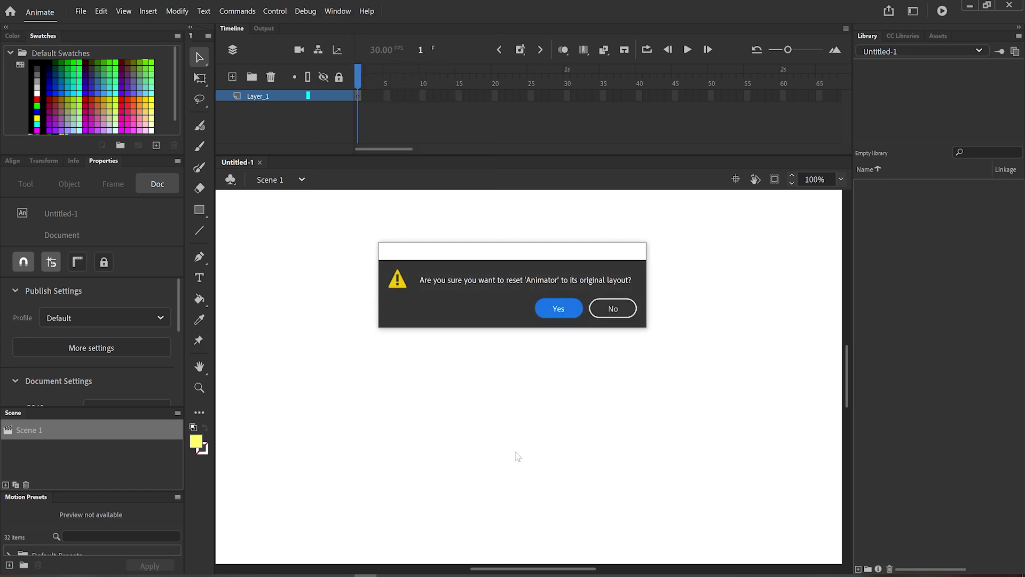
left_click(568, 307)
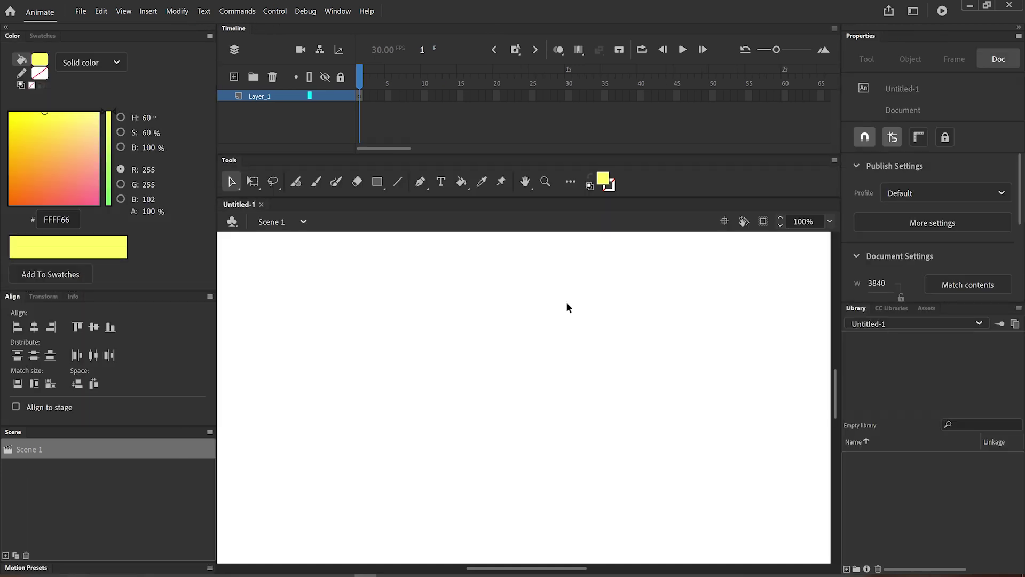
- Dock the Swatches below the Color controls and turn the Tools into a narrow vertical column beside the stage
left_click(46, 37)
left_click_drag(47, 37, 37, 286)
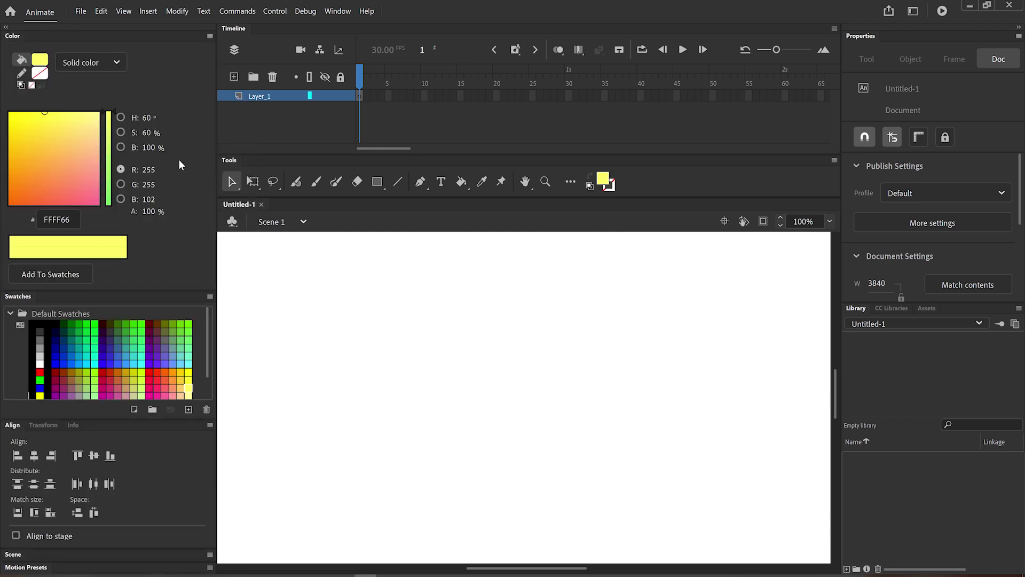
left_click_drag(230, 161, 217, 161)
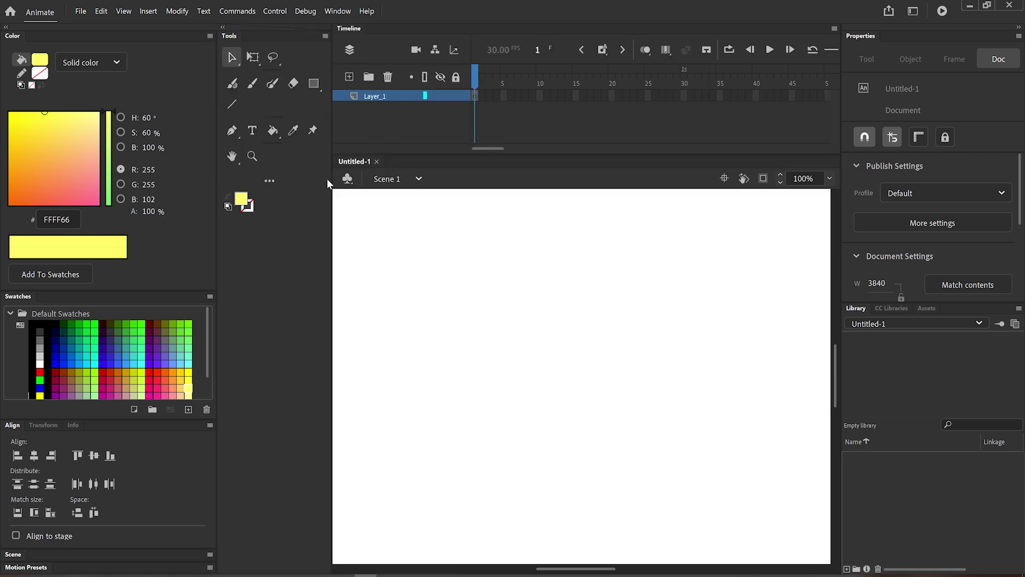
left_click_drag(332, 179, 238, 179)
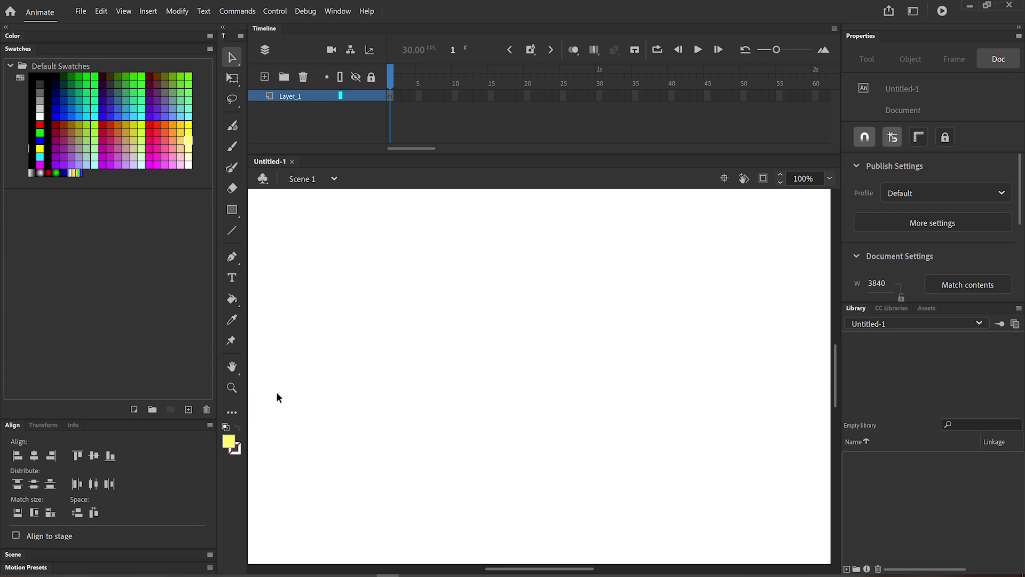
- Look over the additional tools that can be added to the toolbar
left_click(233, 413)
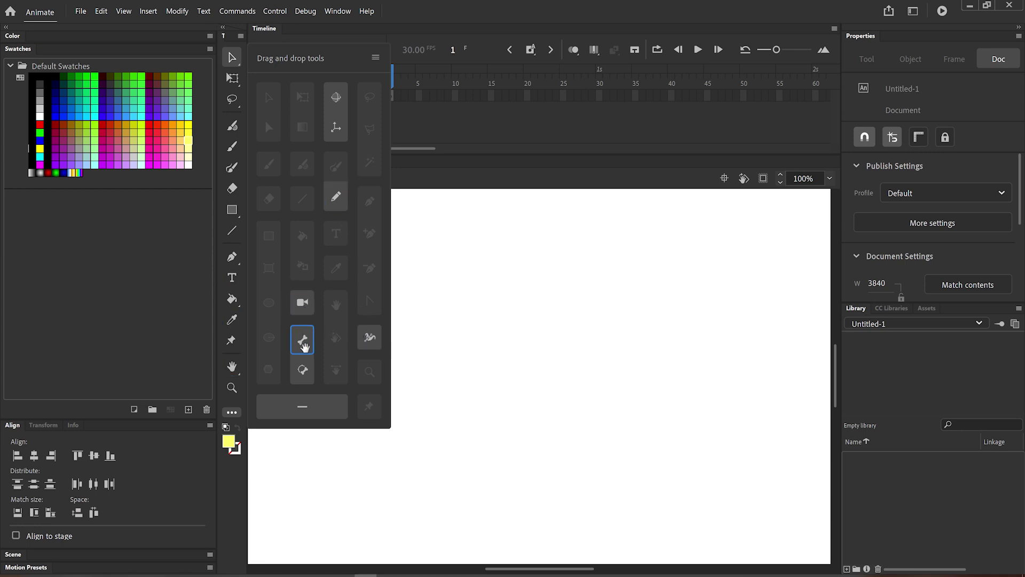
left_click(233, 415)
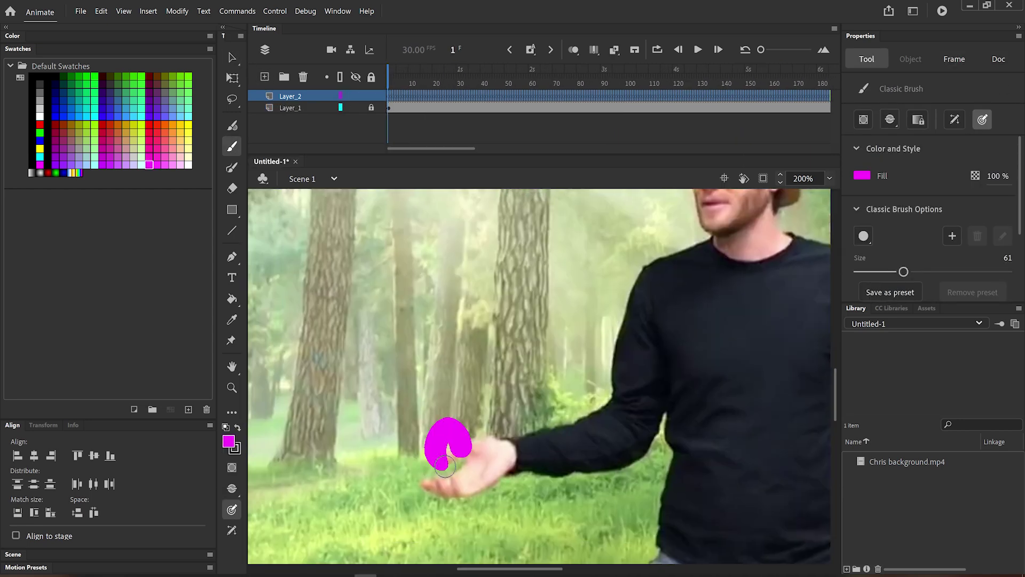
- Paint a magenta ball above the man's hand on Layer_2's first frame, advance one frame and turn on onion skinning
left_click_drag(445, 466, 450, 449)
key("period")
left_click(574, 50)
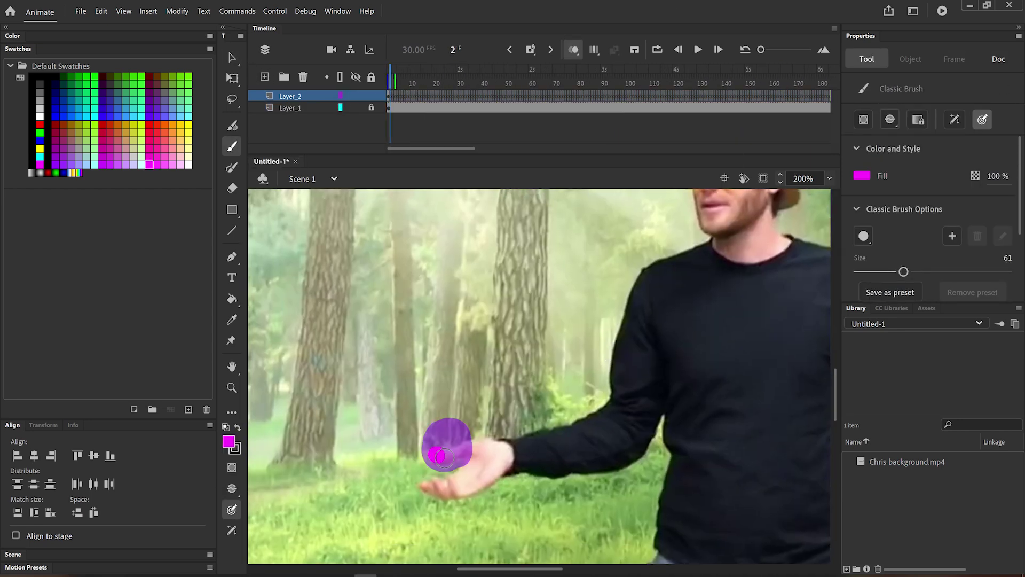
- Paint the magenta ball at its next positions on the following frames of Layer_2
left_click_drag(446, 358, 447, 374)
key("period")
key("period")
key("period")
left_click_drag(348, 347, 359, 356)
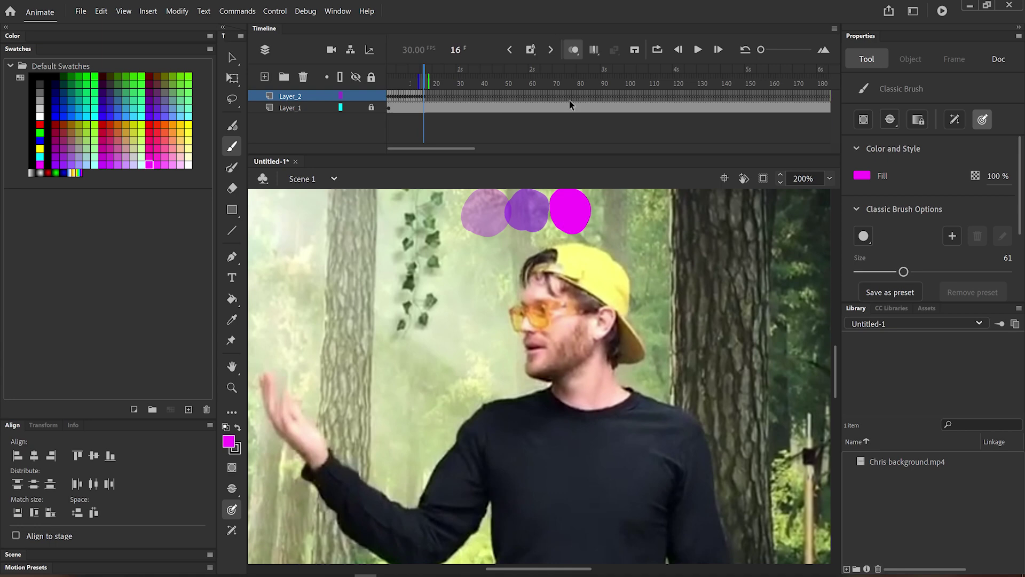
- Place a brush dab on each of four consecutive frames of the drawing layer
right_click(408, 96)
left_click(492, 203)
key("Escape")
key("ctrl+2")
left_click(430, 316)
key("period")
left_click(432, 320)
key("period")
left_click(431, 332)
key("period")
left_click(433, 318)
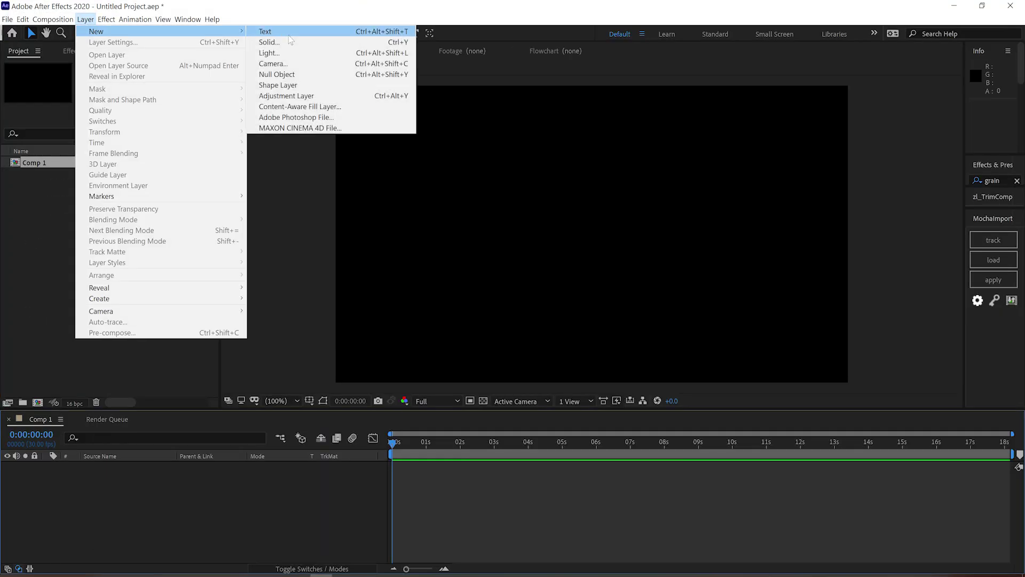
- Switch to After Effects and add a black 1920 × 1080 solid and a white solid to Comp 1
left_click(268, 42)
left_click(137, 213)
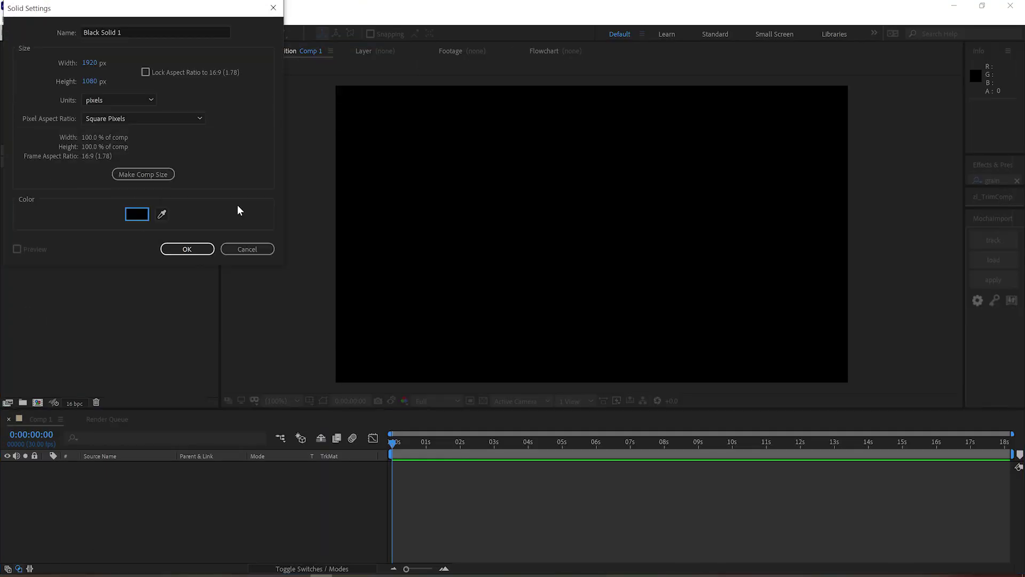
left_click(434, 165)
left_click(187, 247)
left_click(86, 19)
left_click(269, 43)
left_click(187, 247)
- Mask the white solid into a small circle and keyframe its position near the left side of the composition at the start
double_click(164, 33)
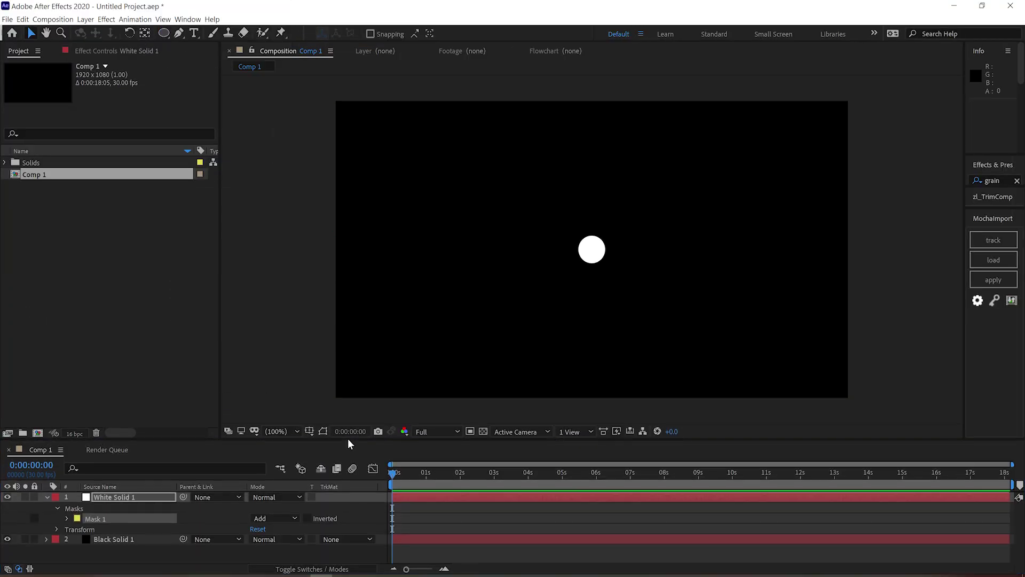
left_click_drag(587, 411, 587, 447)
key("alt+shift+p")
left_click_drag(592, 233, 320, 252)
- Shorten the work area to about one second and trim Comp 1 to it
left_click_drag(1012, 490, 429, 490)
right_click(414, 490)
left_click(464, 526)
- Keyframe the circle near the right side of the composition at the end and ease the position keyframes
left_click(1004, 479)
left_click_drag(258, 512, 302, 513)
left_click_drag(992, 479, 392, 479)
right_click(117, 513)
left_click(315, 435)
- Reshape the position's speed graph so the circle starts fast and slows down gradually, and preview the motion
left_click(372, 474)
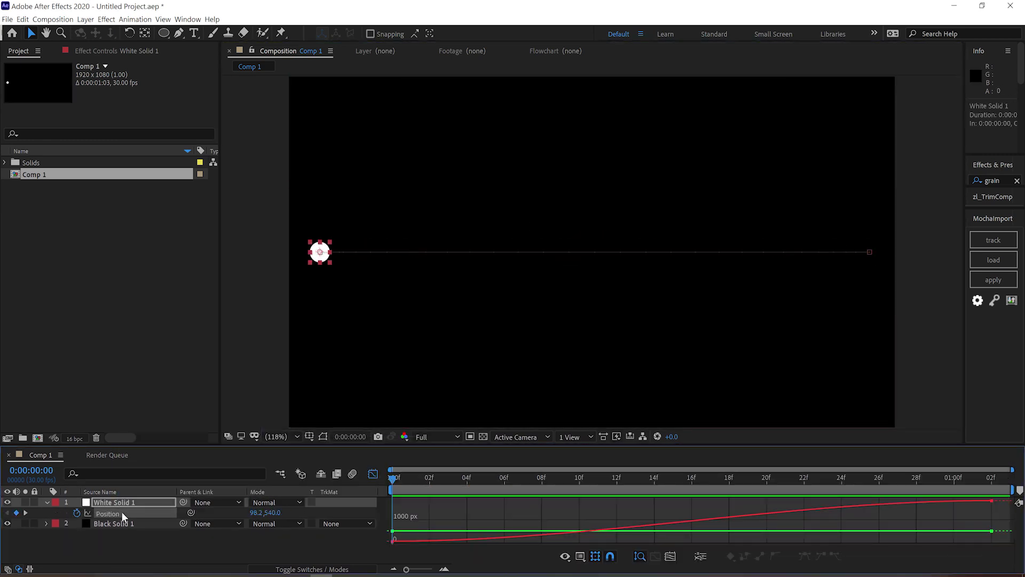
left_click(580, 556)
left_click(617, 466)
left_click_drag(795, 540, 692, 540)
key("space")
key("space")
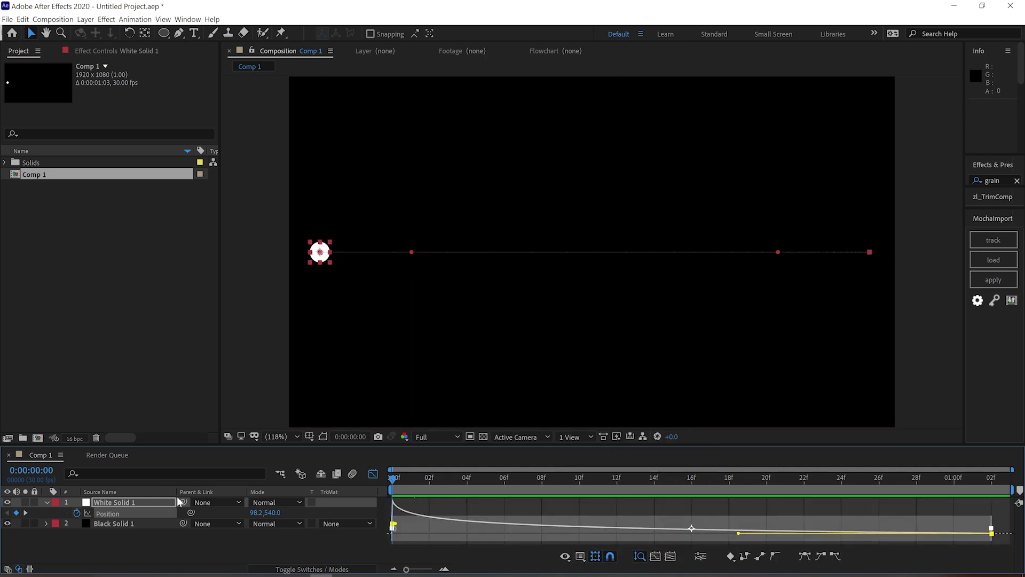
- Reveal the white solid's Scale property, leave the graph editor and move the current time near the start
key("s")
left_click(372, 474)
left_click_drag(992, 478, 435, 495)
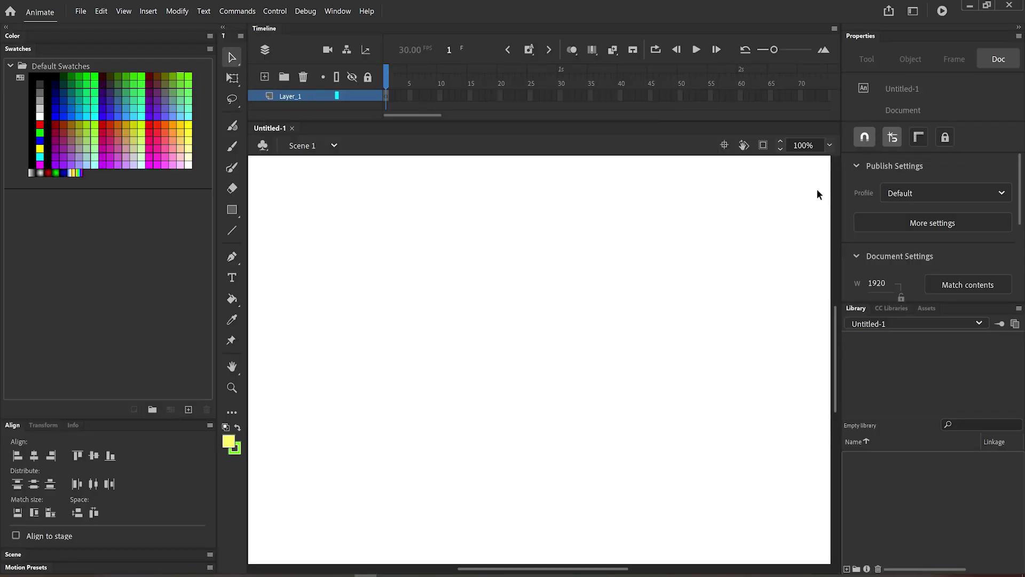
- Switch to Animate and import the whole Comp 1 PNG image sequence, starting with Comp 1_00000.png, to the stage
left_click(80, 10)
mouse_move(110, 155)
left_click(307, 153)
left_click(280, 28)
double_click(281, 101)
double_click(238, 105)
double_click(228, 84)
left_click(249, 104)
left_click(592, 555)
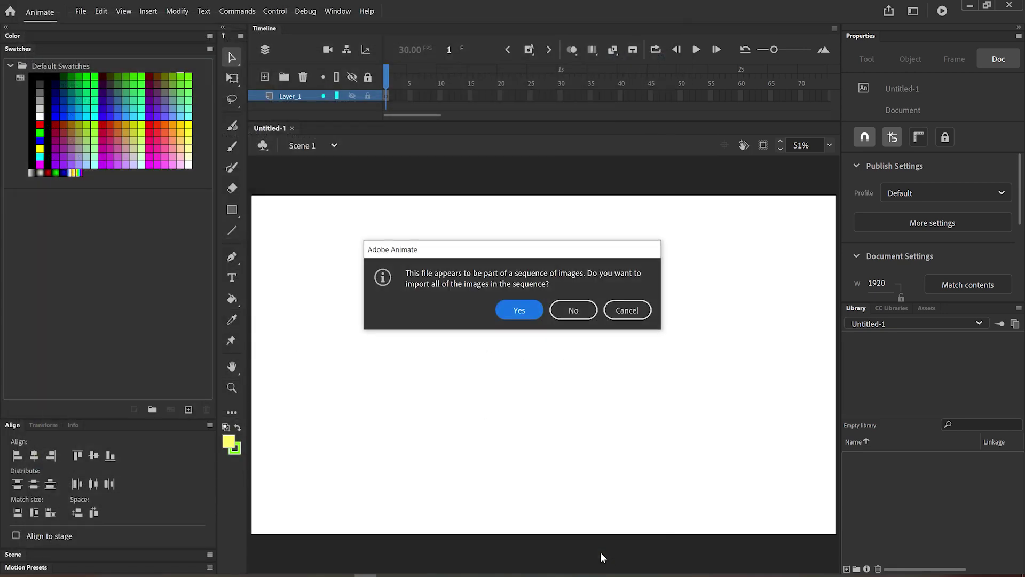
left_click(518, 310)
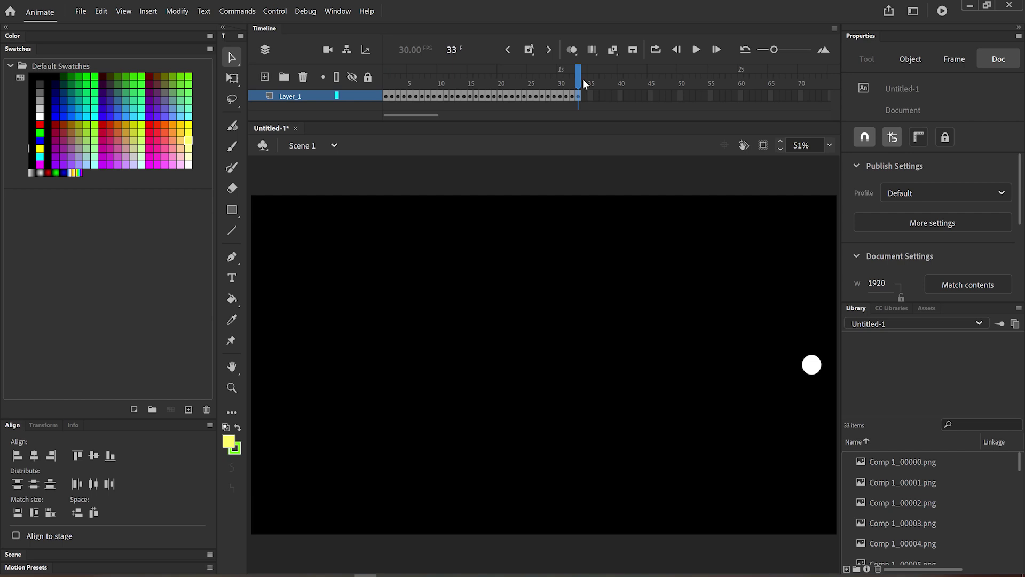
- Play the imported image sequence from frame 1 and inspect the ball at frame 9
left_click_drag(578, 79, 386, 79)
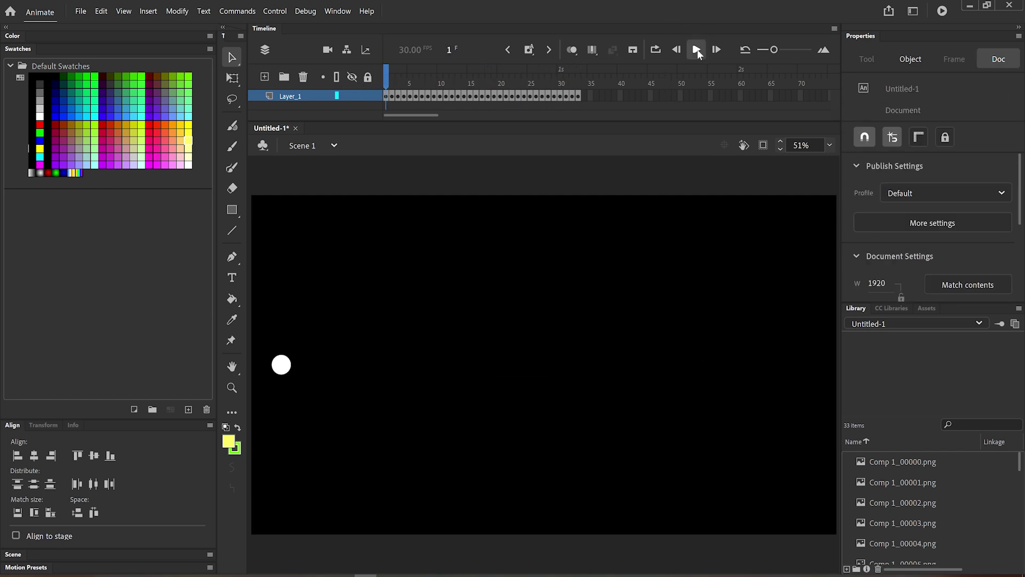
left_click(697, 50)
left_click(434, 81)
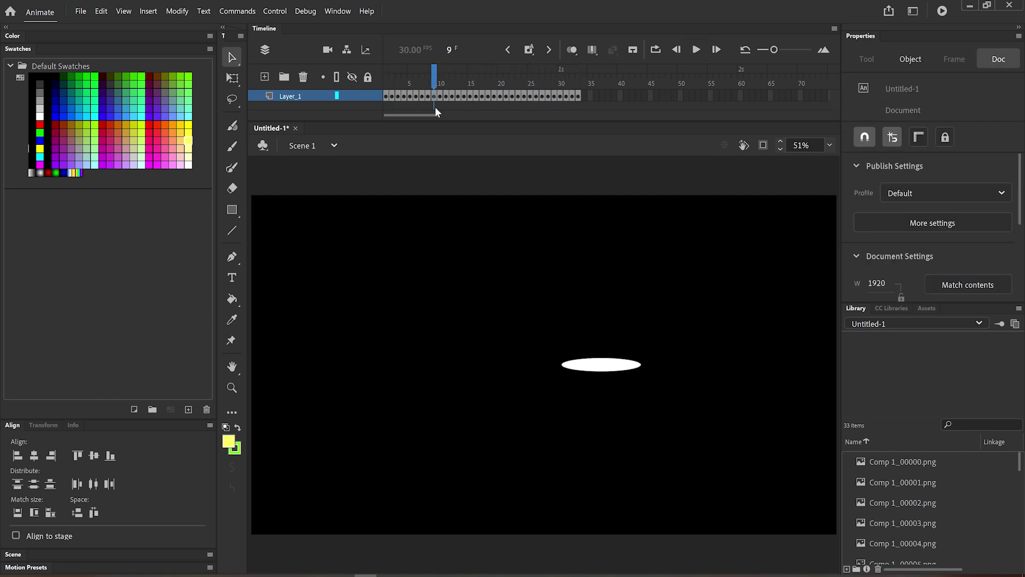
- In a new document, import Fireball Refrence 1.mp4 as an embedded H.264 video in the timeline with instance on stage and audio
left_click(489, 289)
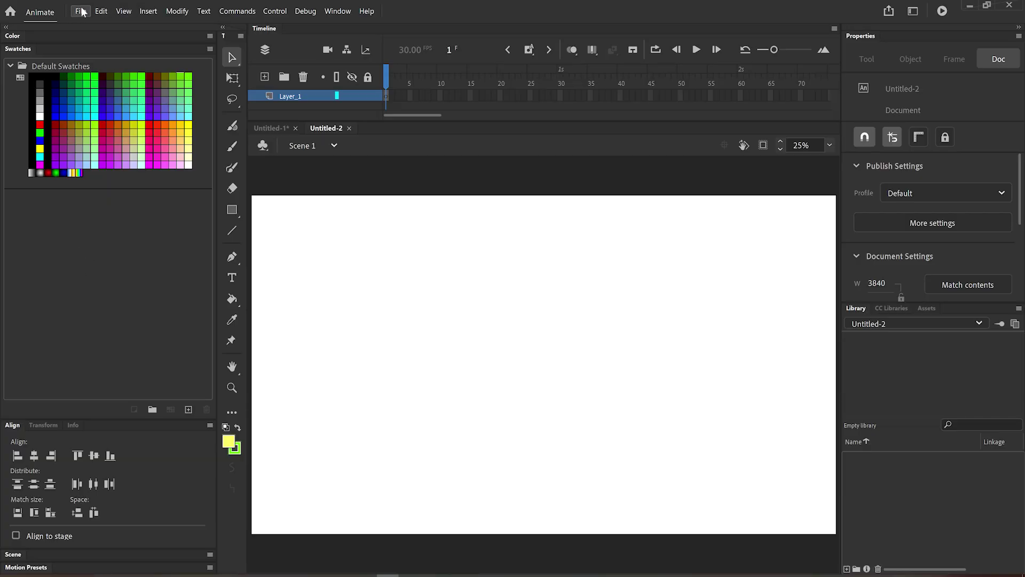
left_click(81, 11)
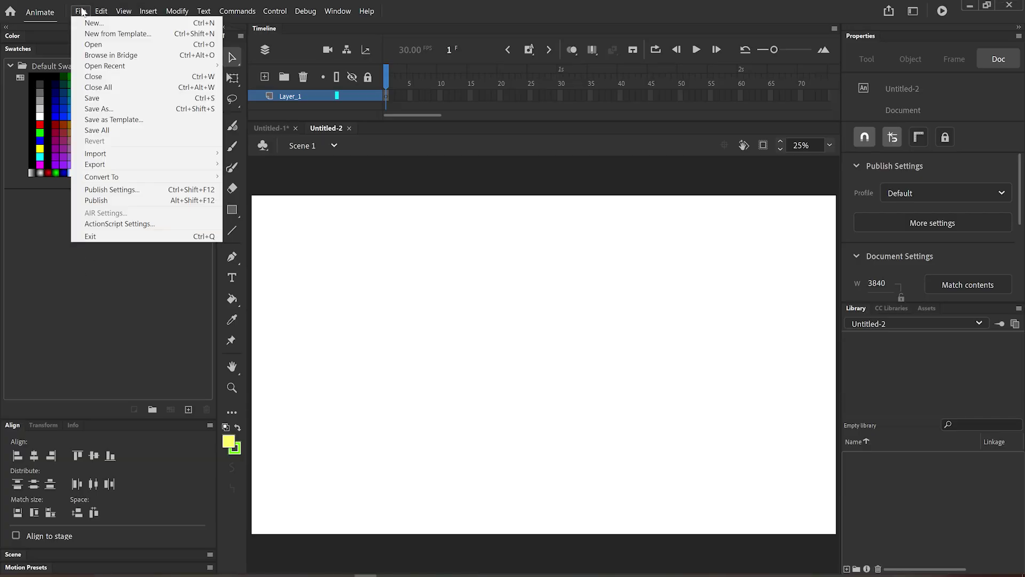
mouse_move(124, 155)
left_click(245, 185)
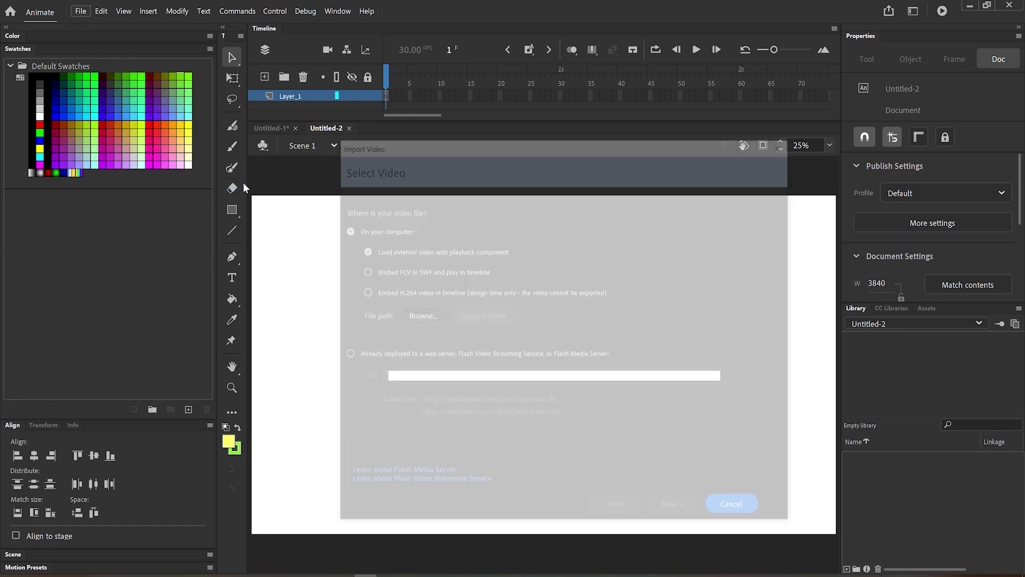
left_click(390, 292)
left_click(422, 315)
left_click(359, 28)
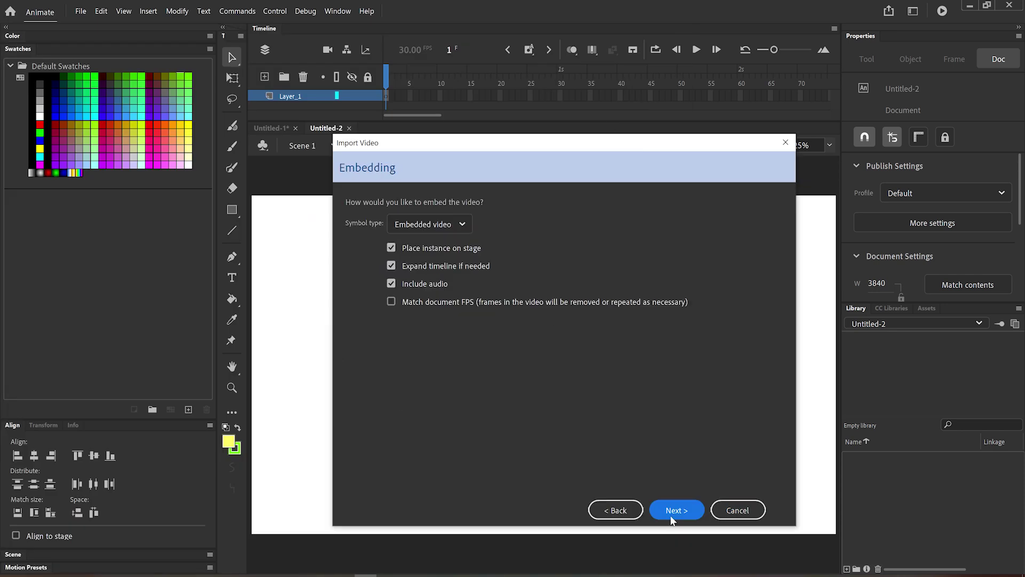
left_click(674, 509)
left_click(675, 509)
mouse_move(390, 80)
left_mouse_down()
mouse_move(470, 80)
mouse_move(387, 80)
left_mouse_up()
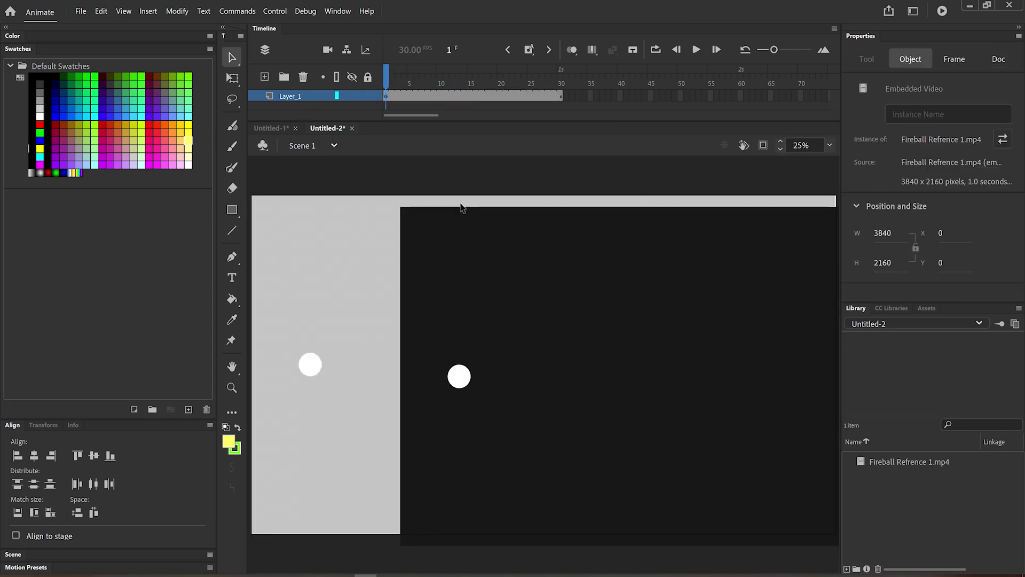
left_click(370, 258)
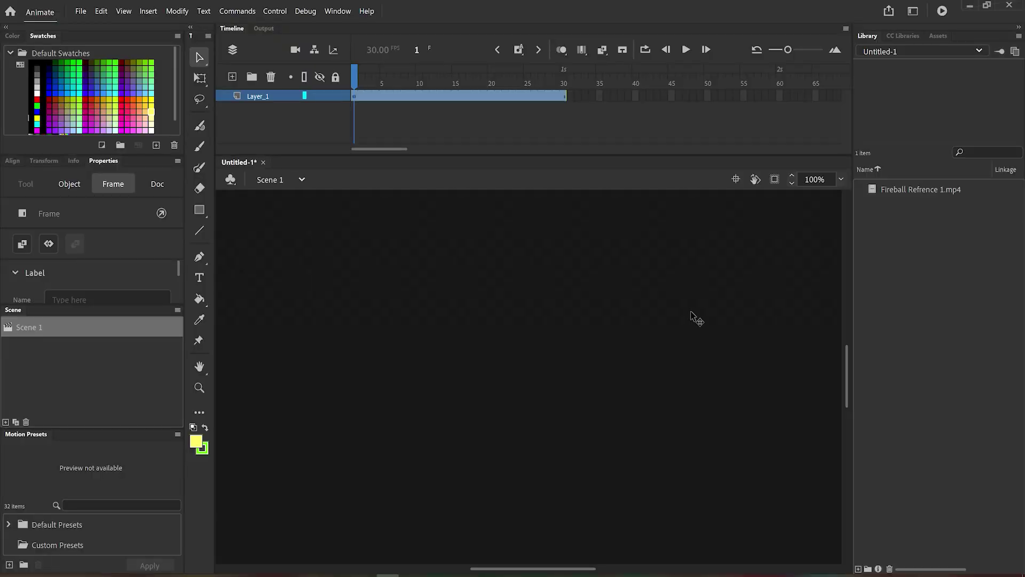
- Fit the whole stage in the window
left_click_drag(848, 357, 841, 271)
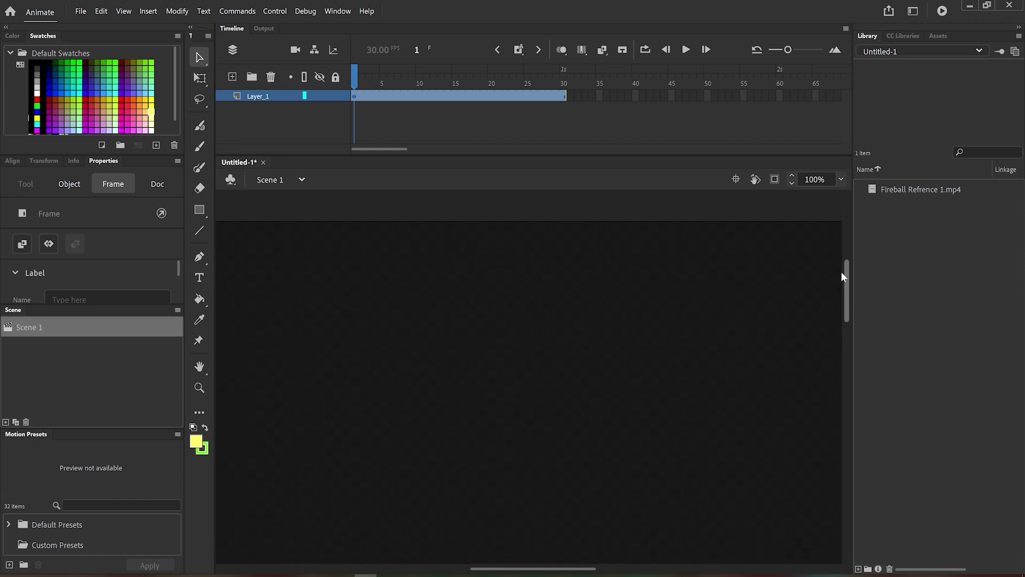
left_click_drag(563, 572, 539, 572)
left_click(841, 179)
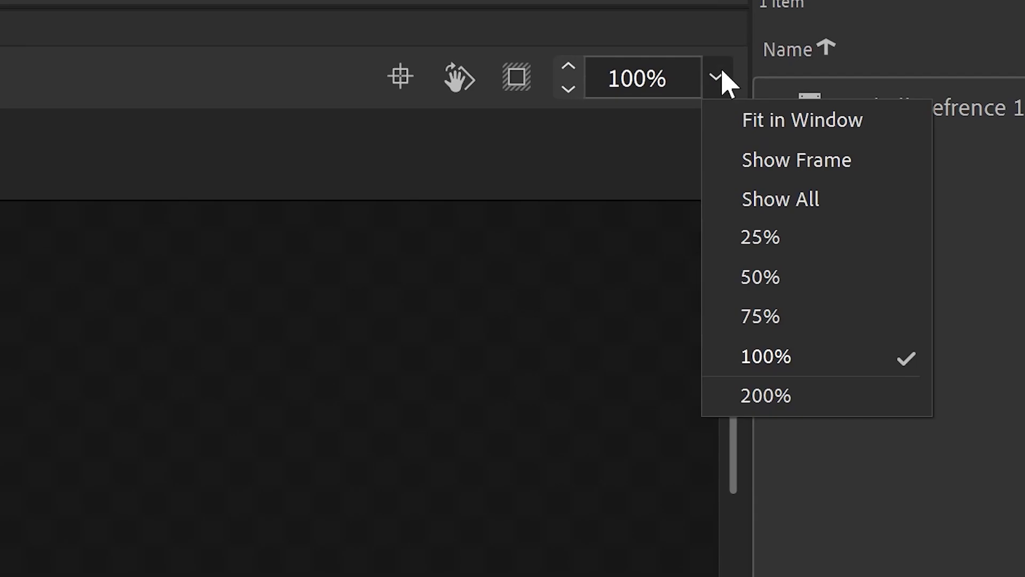
left_click(741, 118)
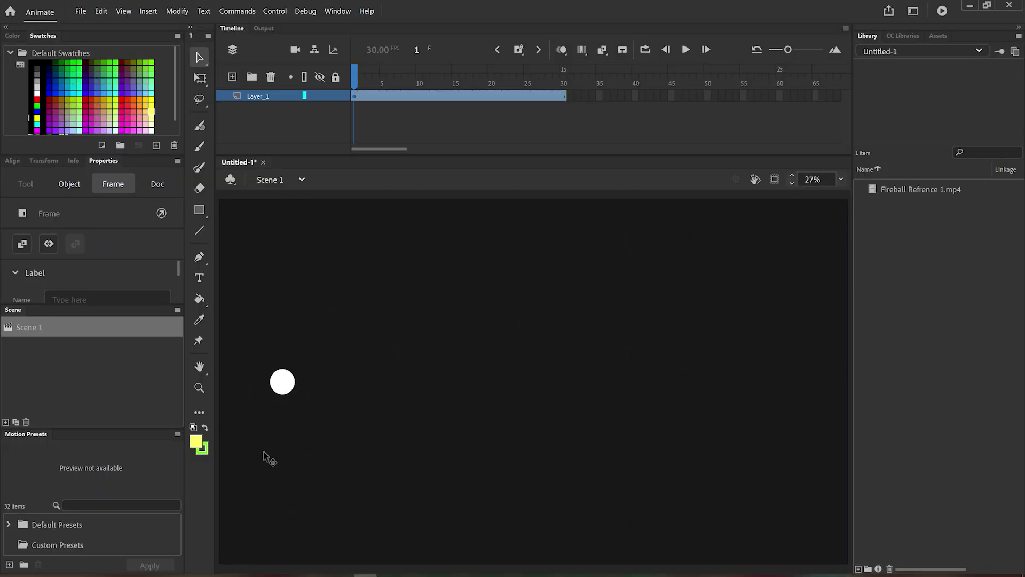
- Play the embedded ball video and return the playhead to frame 1
left_click(686, 49)
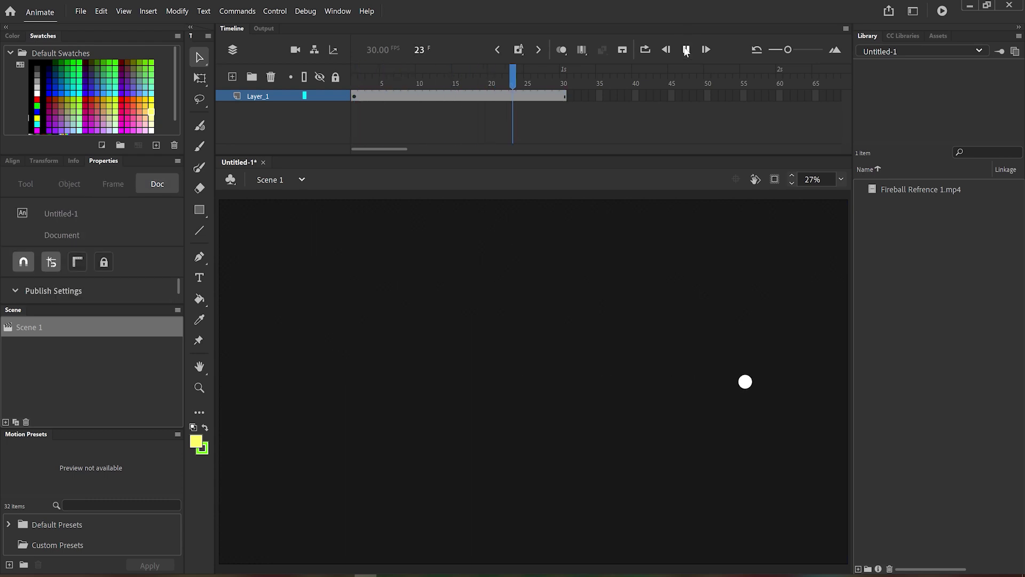
left_click_drag(363, 83, 339, 90)
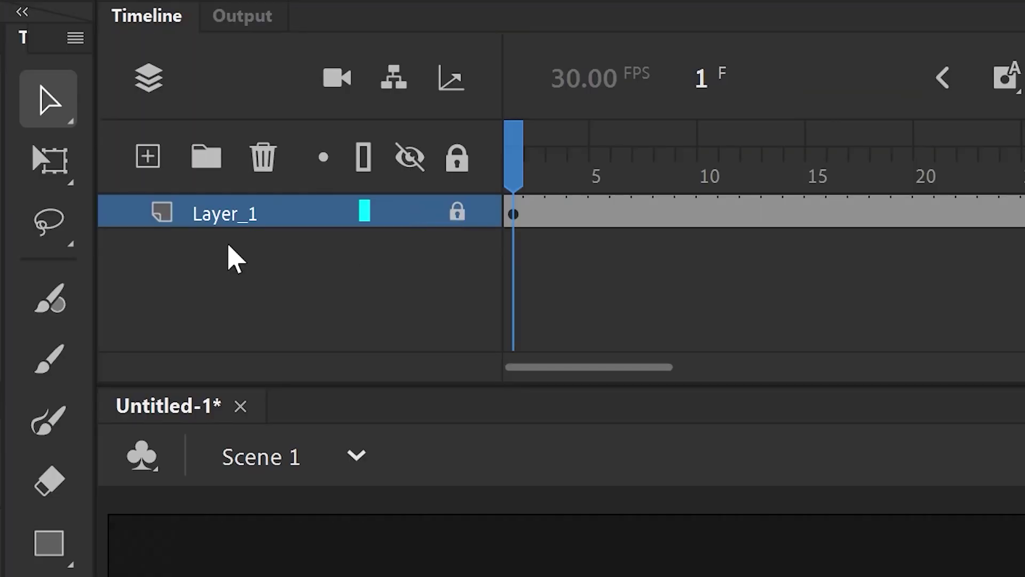
- Rename the video layer Background and add a new layer above it named Sketch
double_click(236, 213)
type("Background")
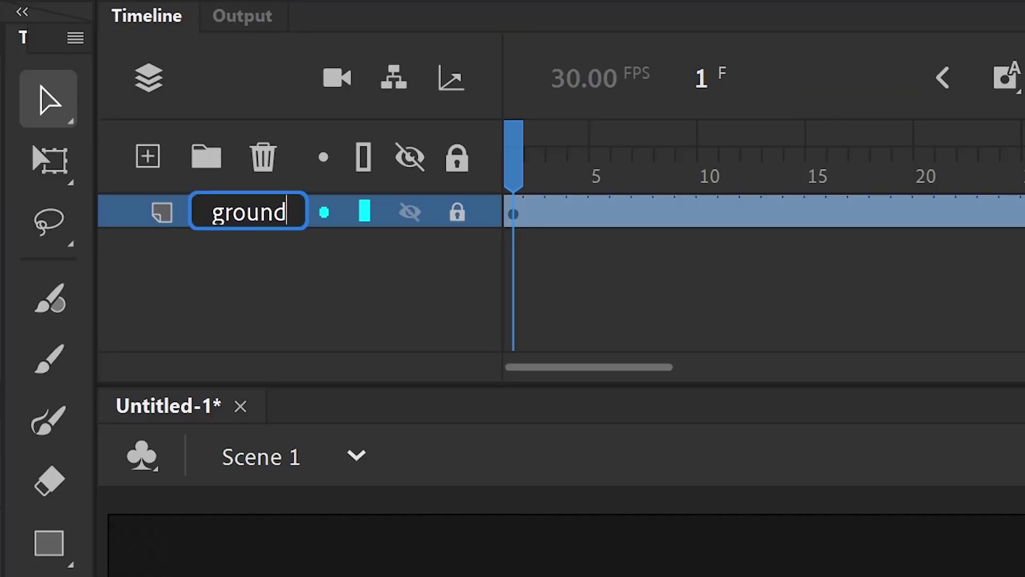
left_click(344, 279)
left_click(147, 160)
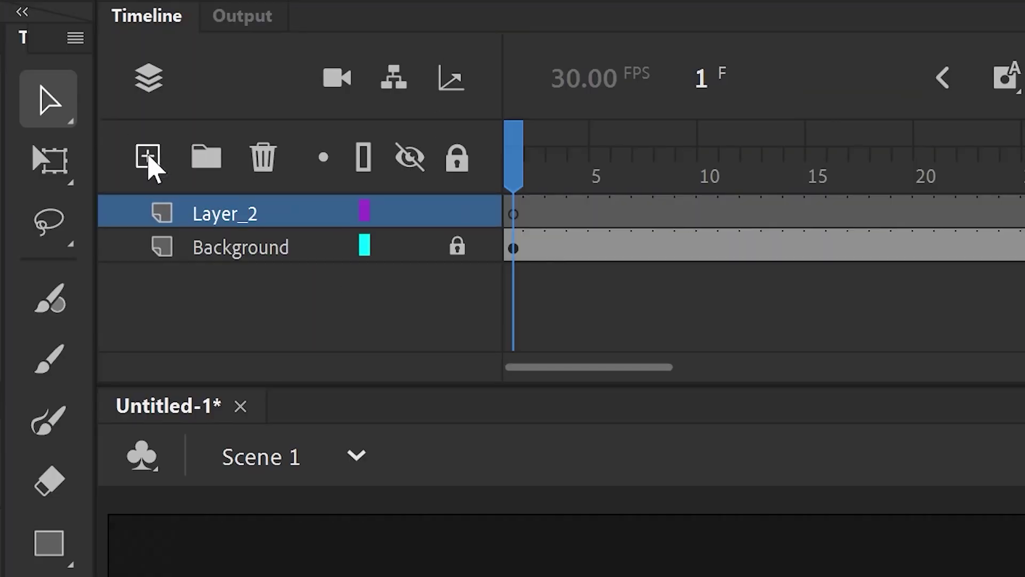
double_click(227, 216)
type("Sketch")
key("Return")
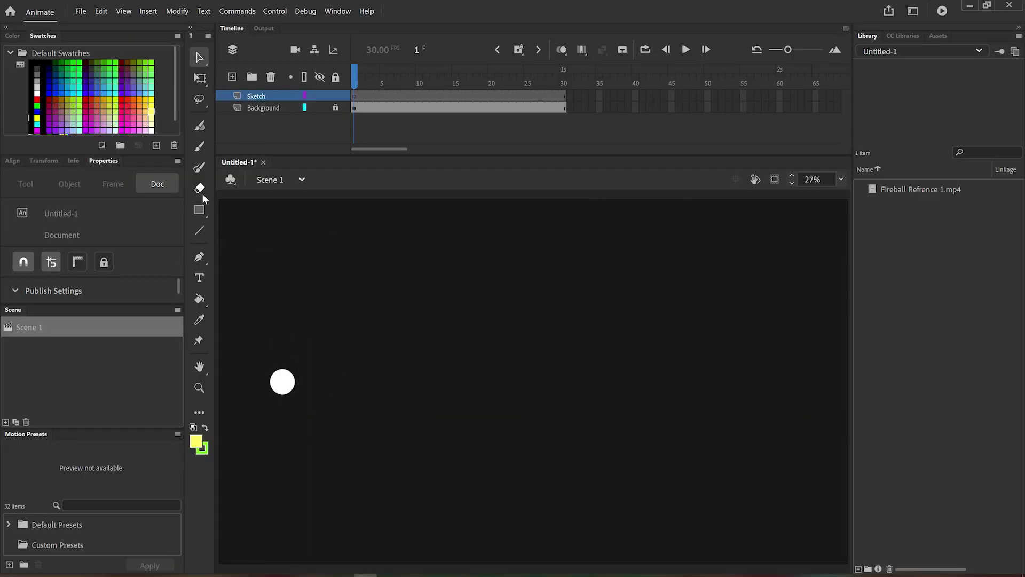
- Try a Paint Brush scribble over the ball on the Sketch layer, check it on other frames, and delete it
key("y")
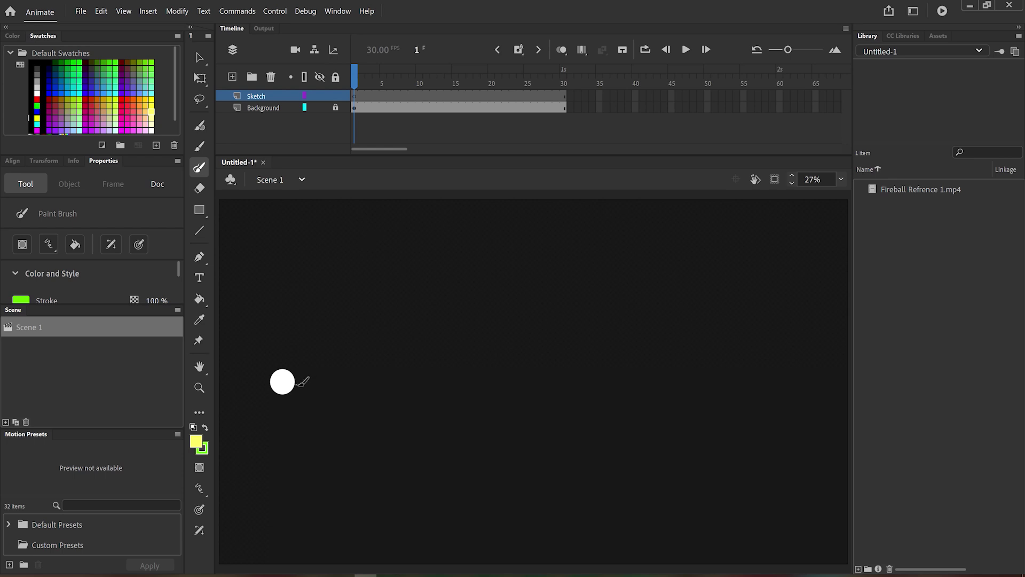
left_click_drag(303, 381, 362, 354)
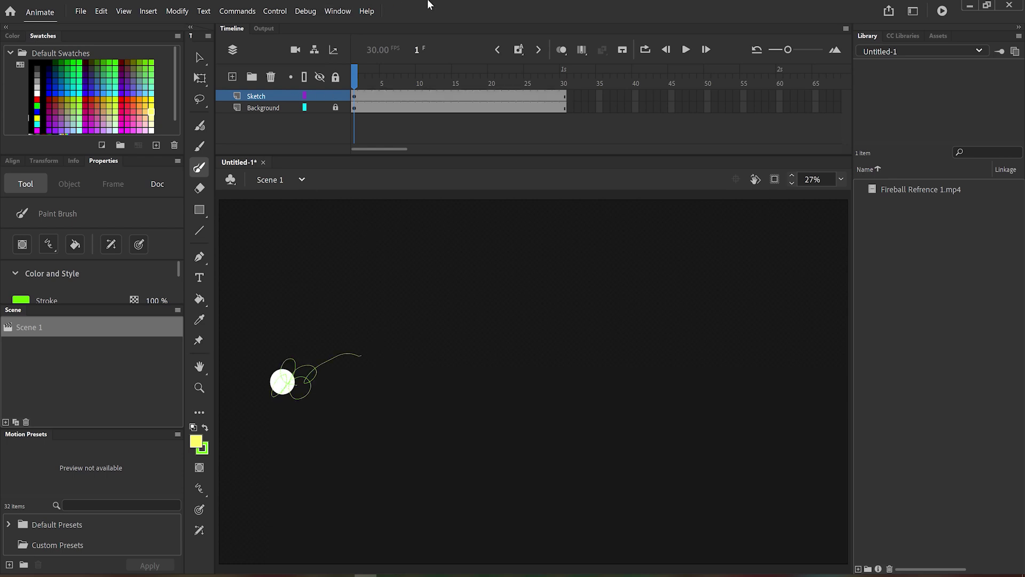
left_click(367, 81)
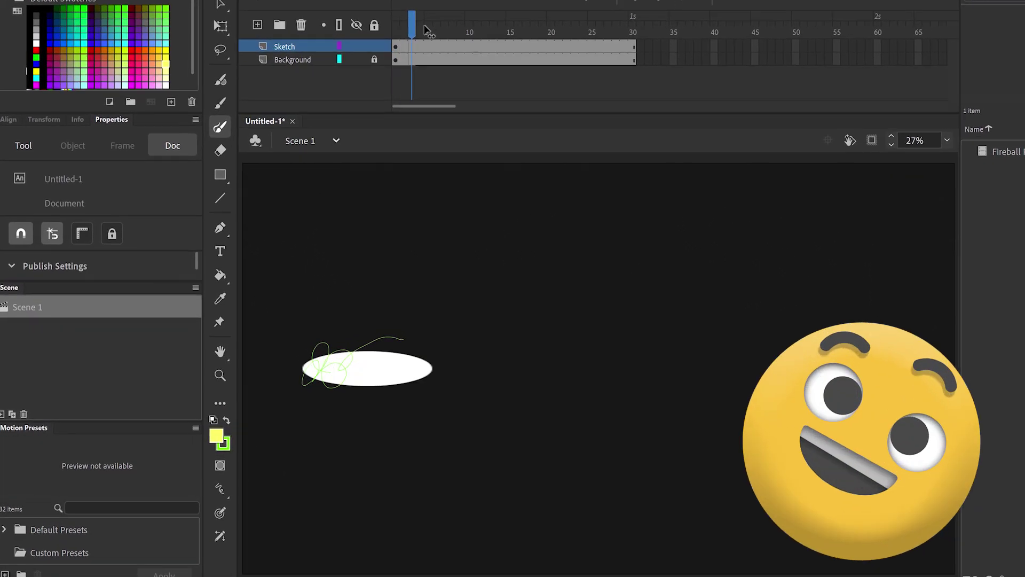
left_click_drag(427, 29, 492, 29)
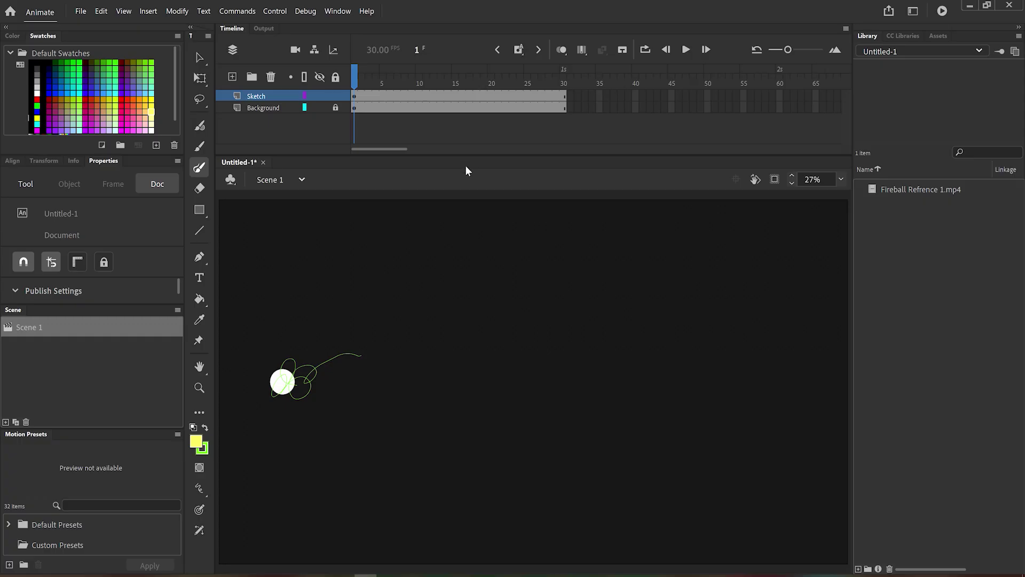
key("Delete")
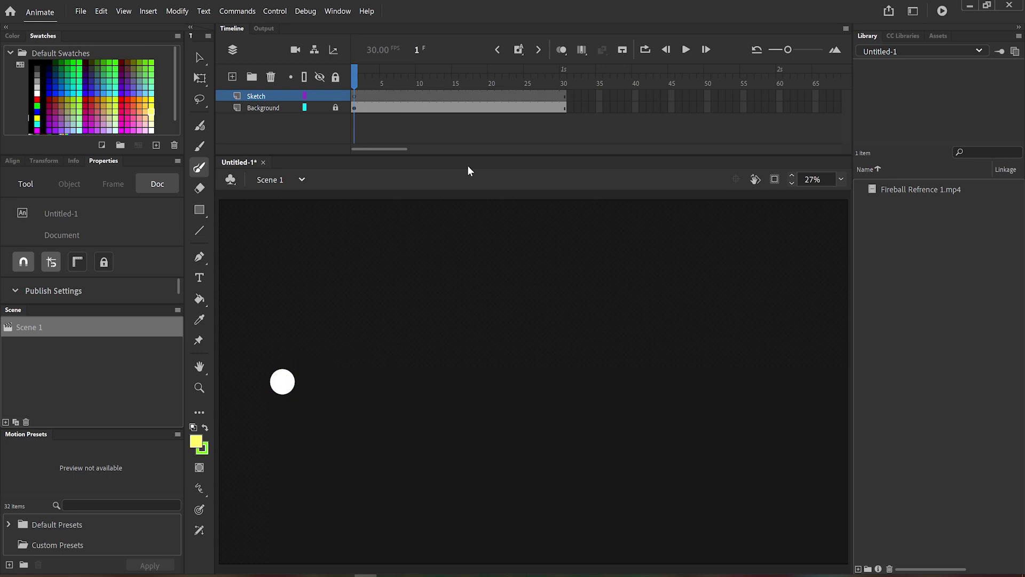
- Convert all frames of the Sketch layer to frame-by-frame animation with a keyframe every other frame
left_click_drag(564, 96, 355, 106)
right_click(361, 96)
left_click(267, 98)
right_click(523, 98)
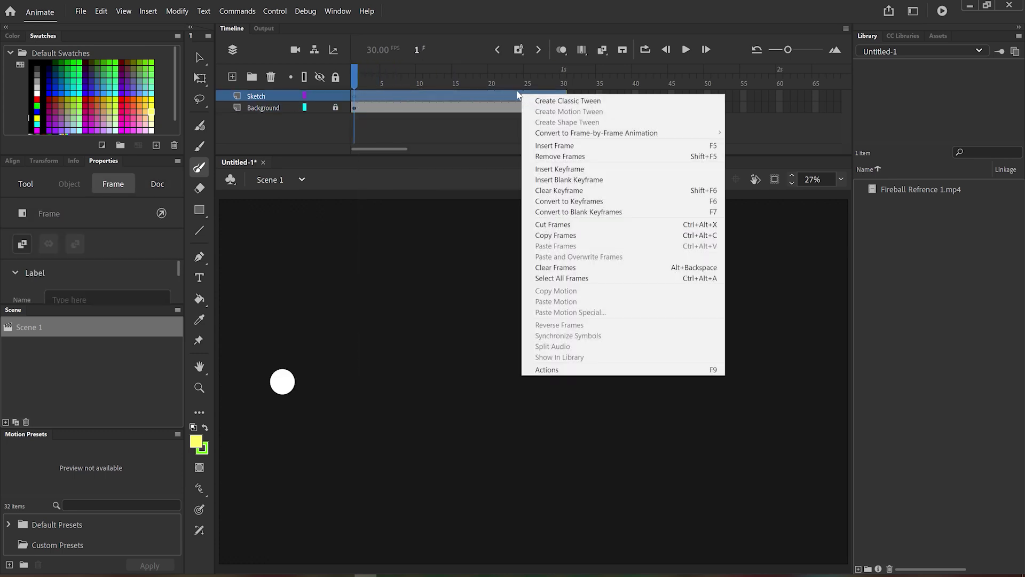
mouse_move(583, 137)
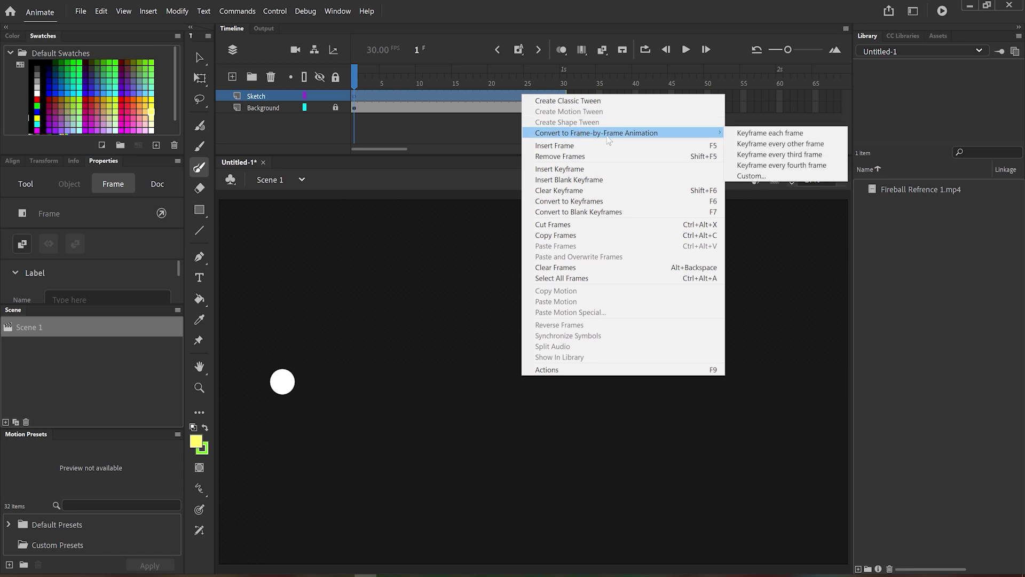
left_click(830, 145)
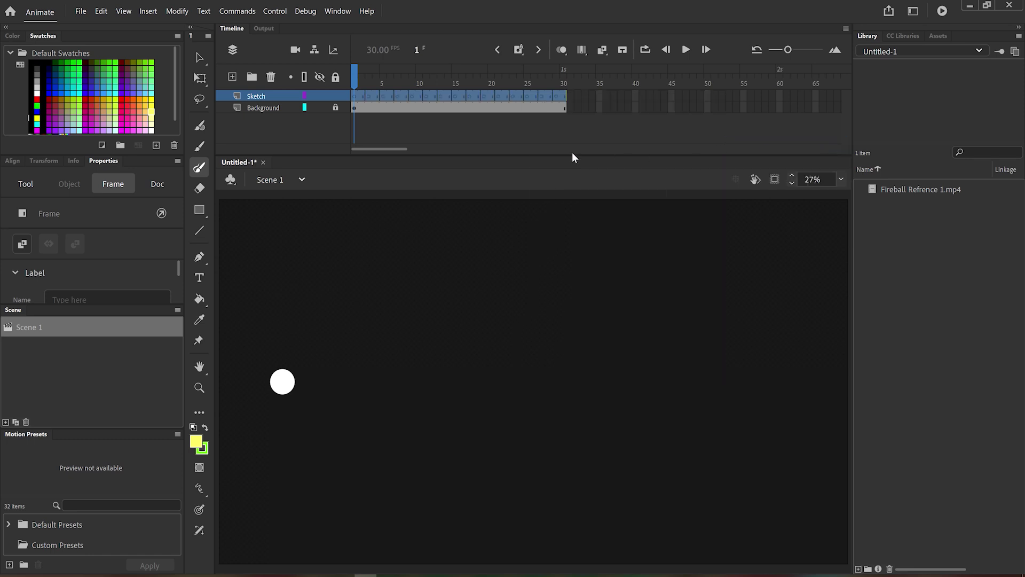
- Try a scribble over the ball on frame 1 and check over the following frames how long the drawing holds
mouse_move(278, 369)
left_mouse_down()
mouse_move(329, 362)
mouse_move(333, 398)
left_mouse_up()
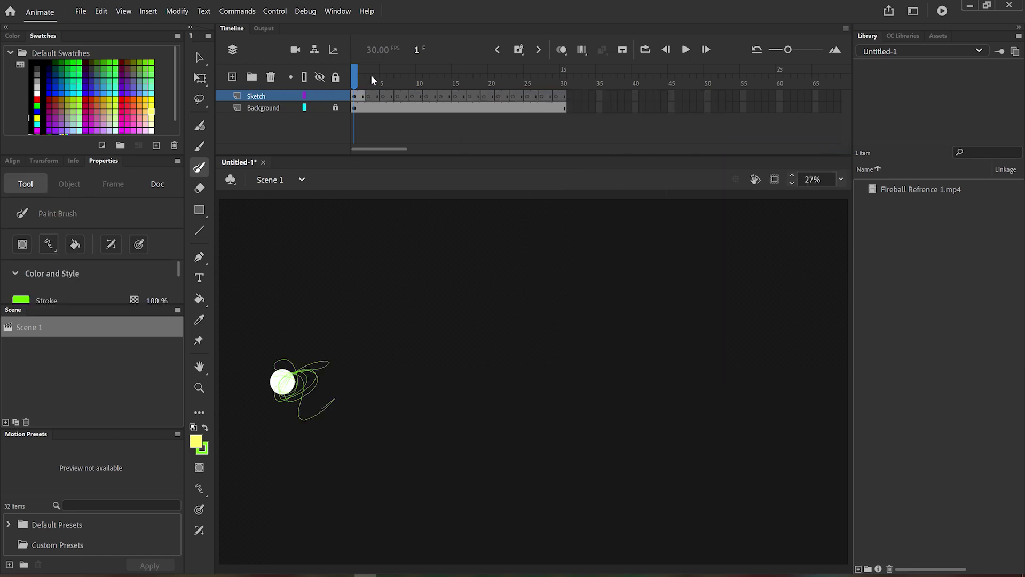
left_click(686, 49)
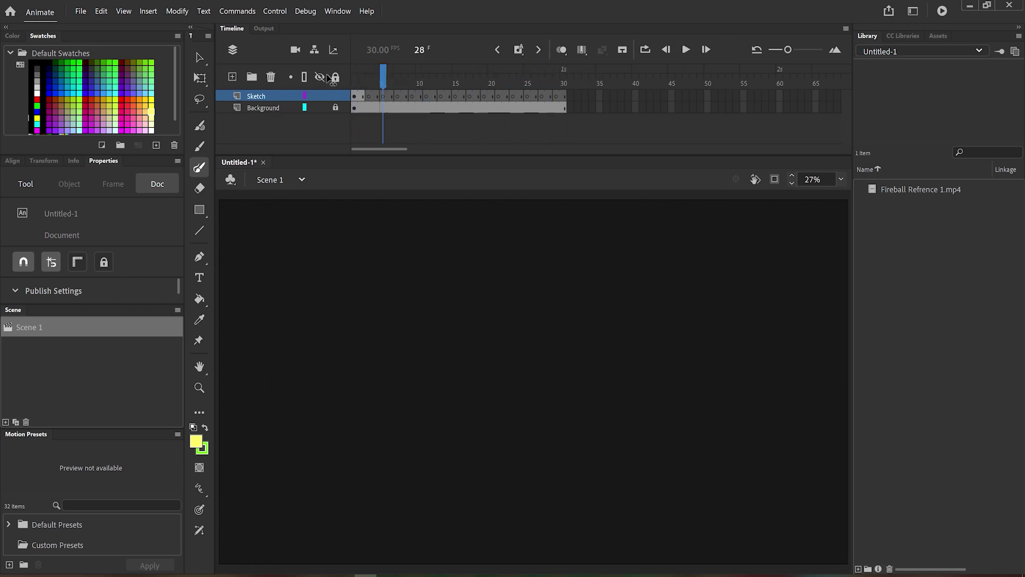
left_click(348, 79)
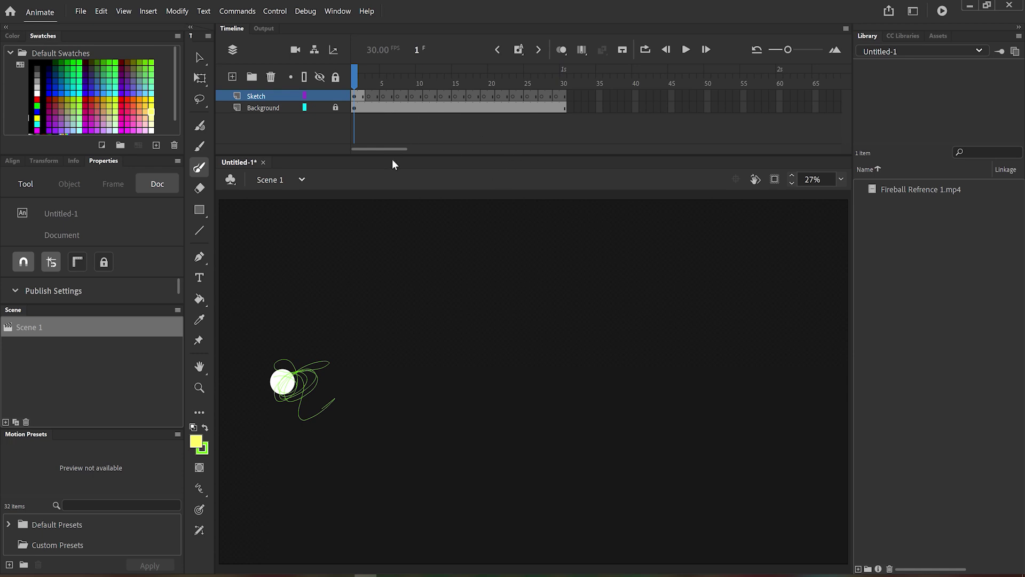
key("period")
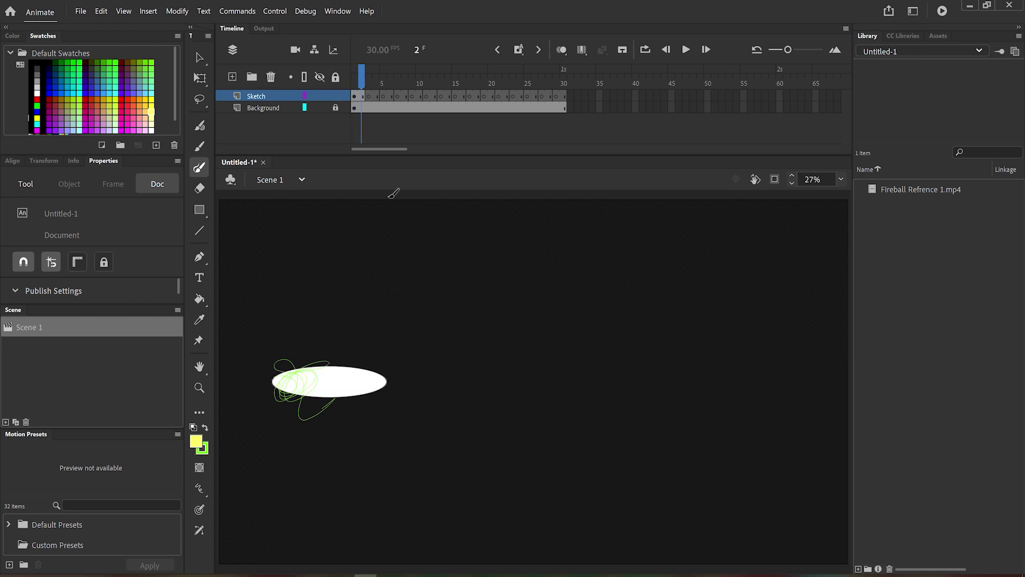
left_click(357, 87)
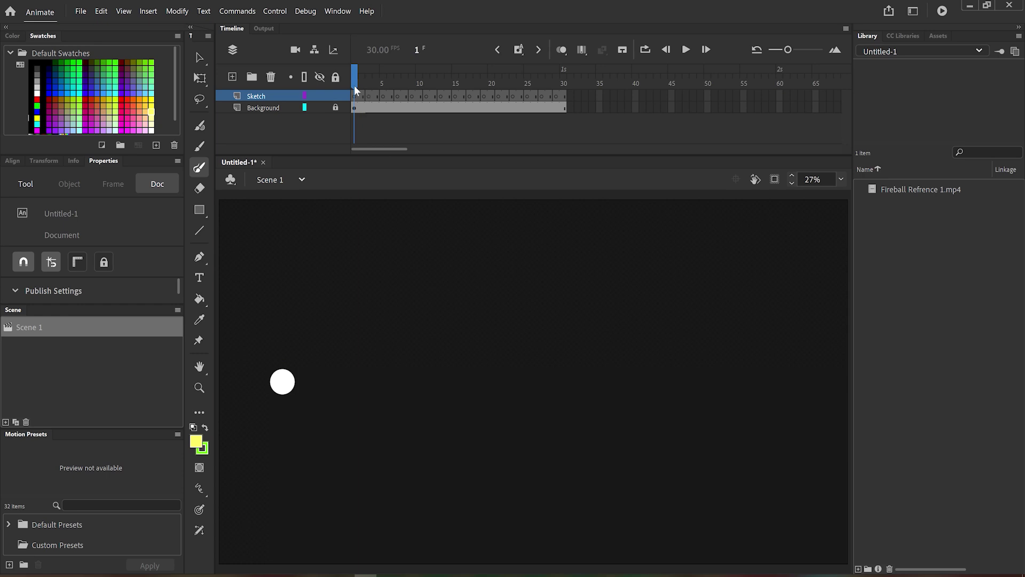
mouse_move(358, 75)
left_mouse_down()
mouse_move(533, 75)
mouse_move(362, 80)
mouse_move(352, 94)
left_mouse_up()
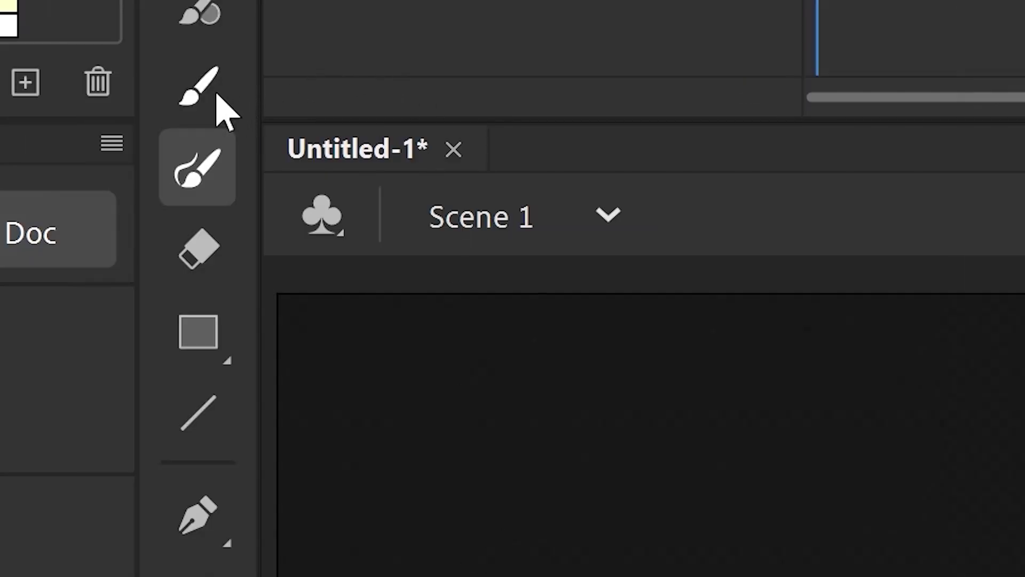
- Choose the Classic Brush and try wavy yellow strokes with and without pen pressure, undoing each one
left_click(214, 101)
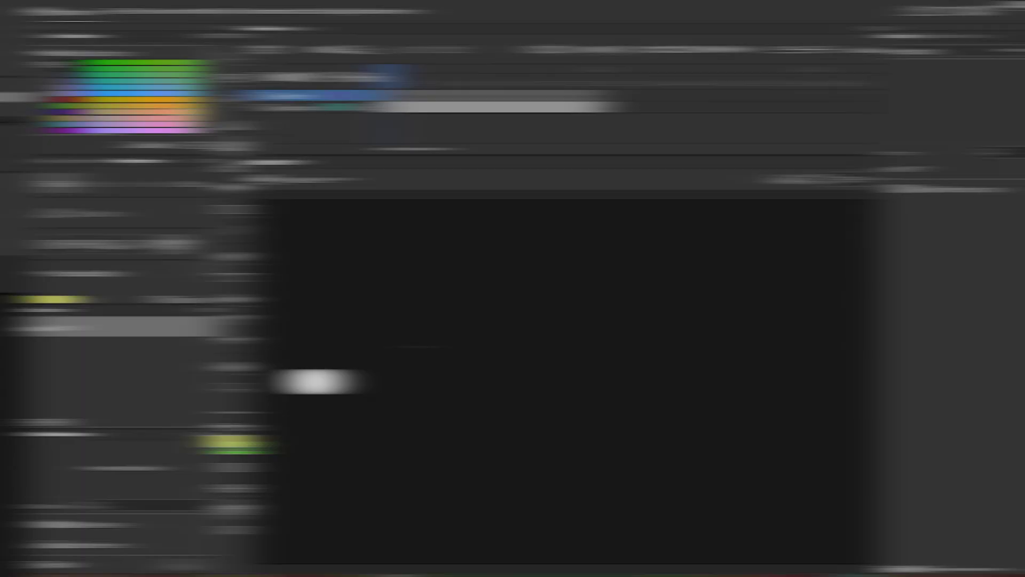
left_click_drag(384, 346, 593, 369)
left_click_drag(449, 420, 737, 425)
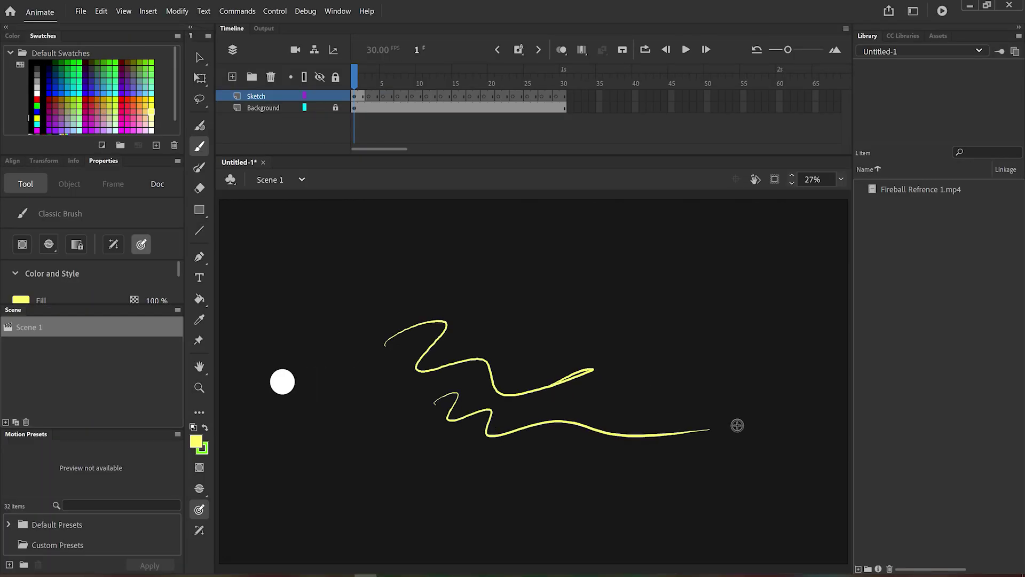
key("ctrl+z")
key("ctrl+z")
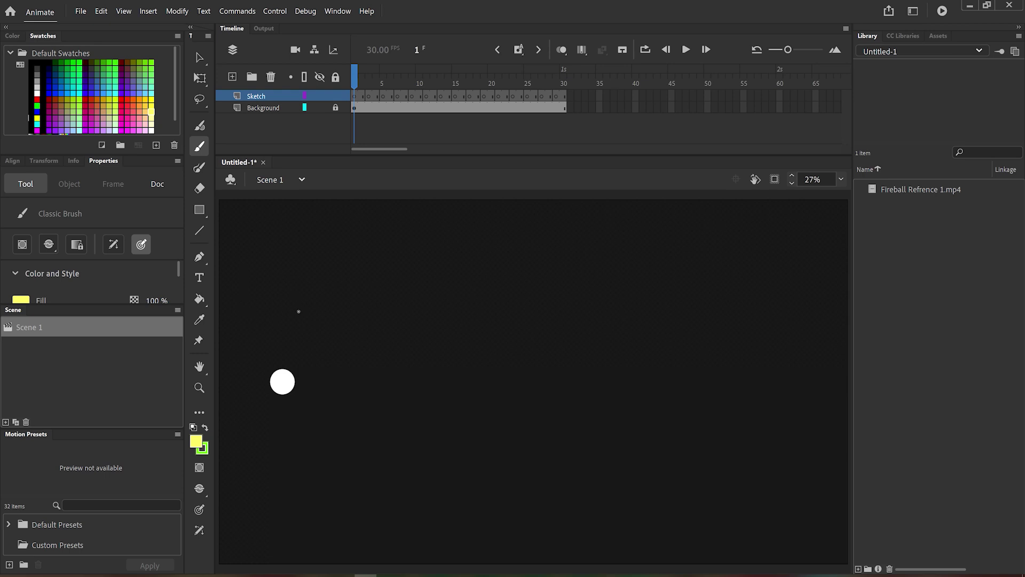
mouse_move(298, 311)
left_mouse_down()
mouse_move(404, 286)
mouse_move(529, 347)
mouse_move(663, 436)
left_mouse_up()
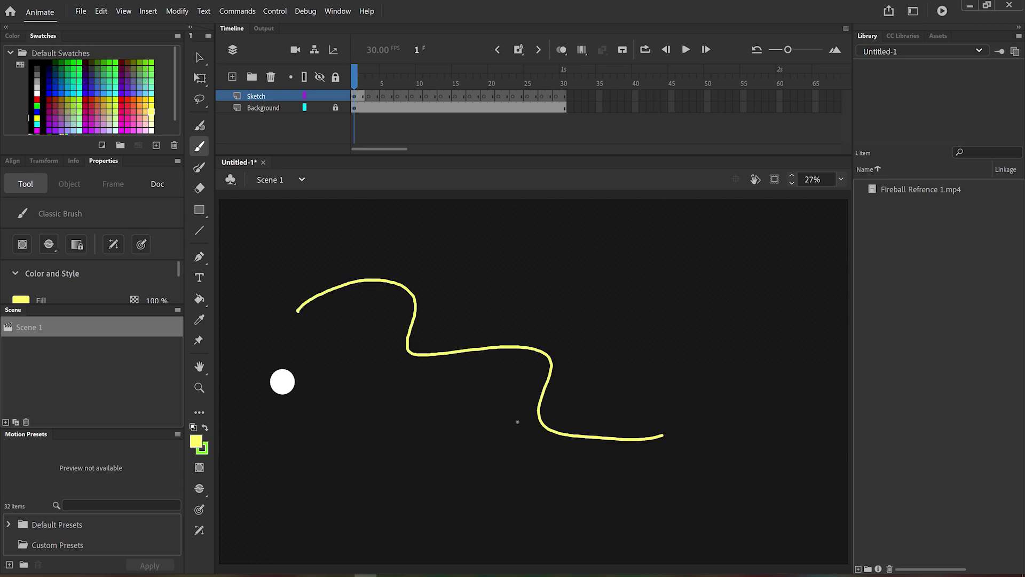
key("ctrl+z")
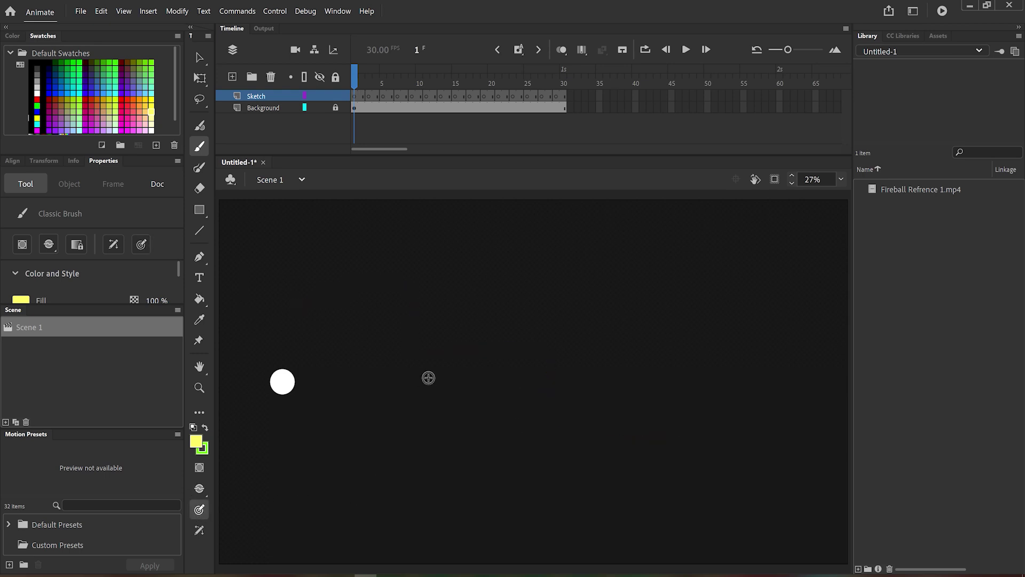
- Try several long wavy yellow strokes across the stage using the Classic Brush with pen pressure on
left_click_drag(372, 333, 690, 380)
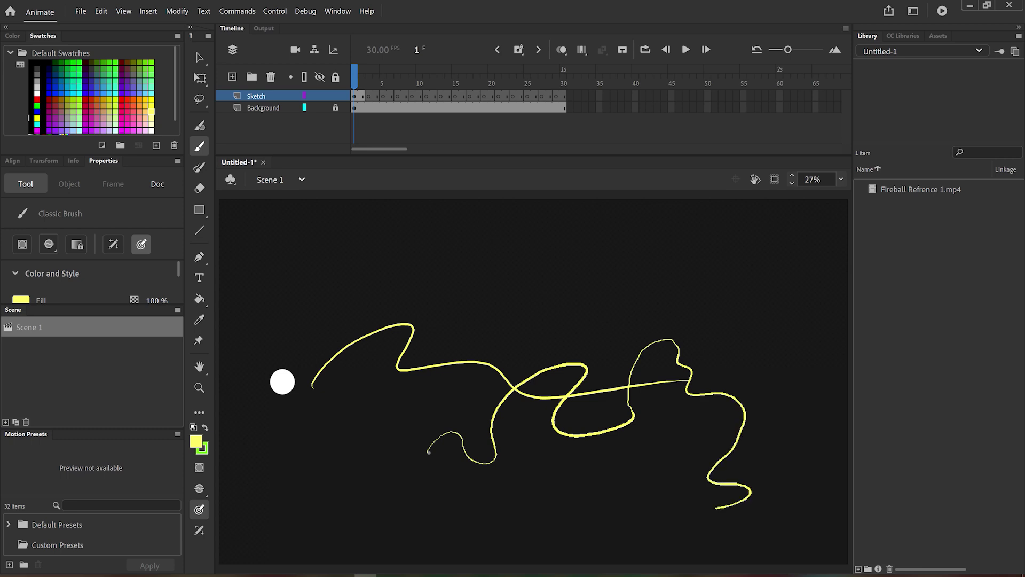
left_click_drag(390, 505, 386, 502)
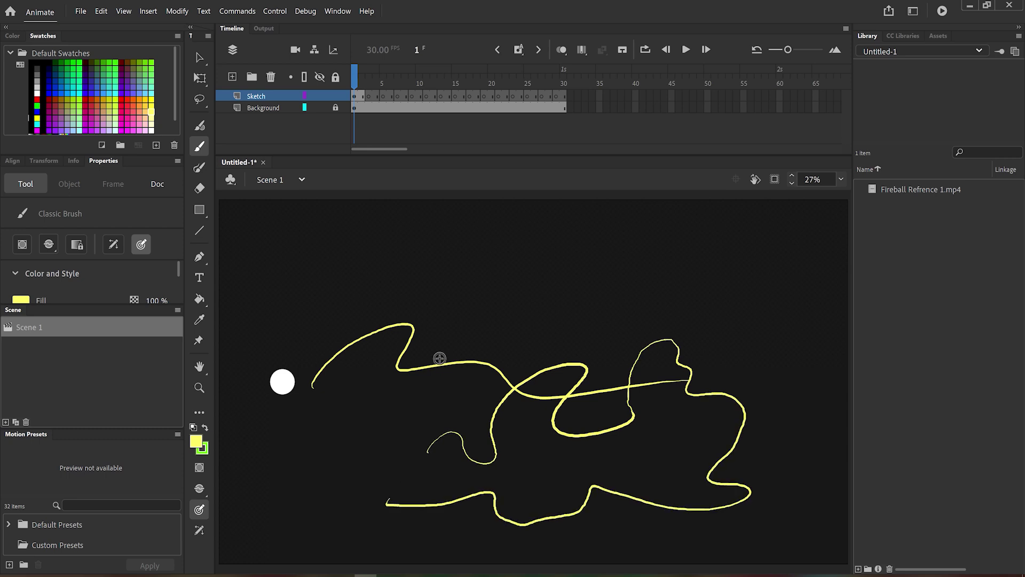
left_click_drag(473, 287, 670, 283)
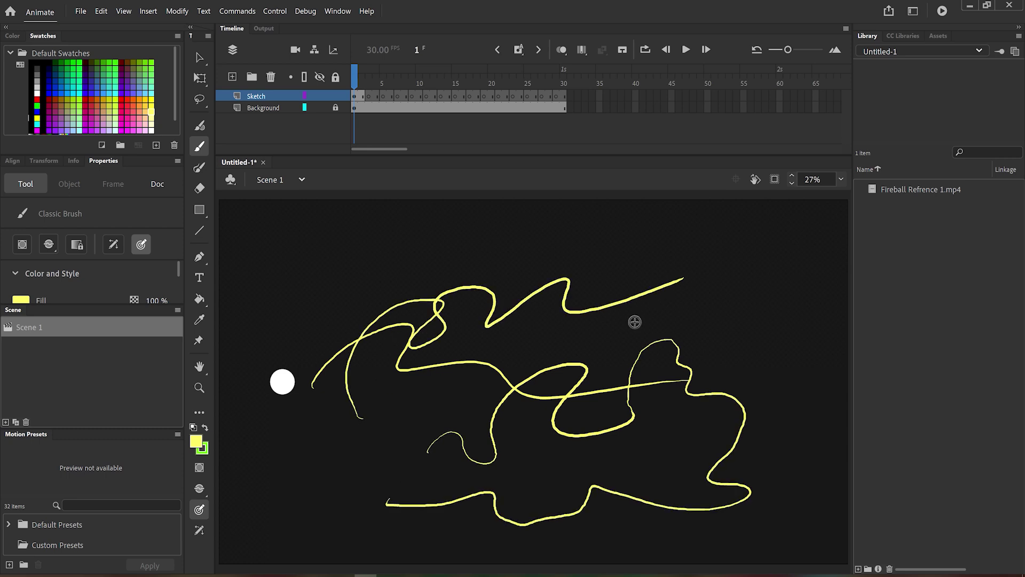
left_click_drag(683, 278, 478, 347)
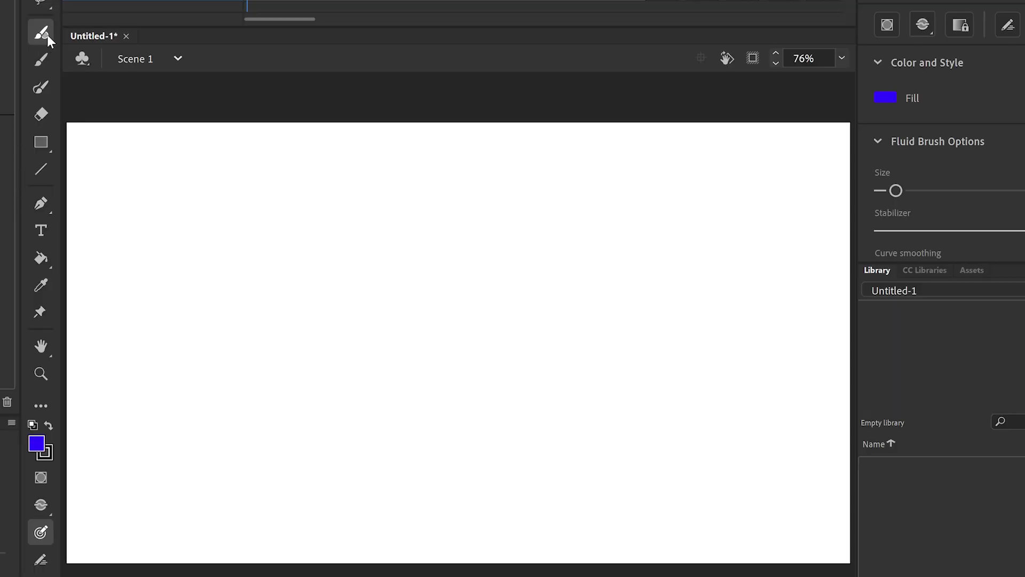
- In the blank white document, try the Fluid Brush with blue curves, loops and tapered strokes of varying thickness
mouse_move(151, 295)
left_mouse_down()
mouse_move(251, 216)
mouse_move(299, 389)
mouse_move(485, 357)
mouse_move(561, 355)
left_mouse_up()
mouse_move(235, 441)
left_mouse_down()
mouse_move(123, 418)
mouse_move(291, 459)
left_mouse_up()
mouse_move(331, 494)
left_mouse_down()
mouse_move(460, 473)
mouse_move(497, 137)
mouse_move(461, 138)
left_mouse_up()
mouse_move(400, 228)
left_mouse_down()
mouse_move(374, 251)
mouse_move(398, 180)
left_mouse_up()
mouse_move(255, 176)
left_mouse_down()
mouse_move(315, 177)
mouse_move(342, 314)
left_mouse_up()
mouse_move(379, 360)
left_mouse_down()
mouse_move(424, 328)
mouse_move(469, 357)
left_mouse_up()
left_click_drag(484, 390, 594, 409)
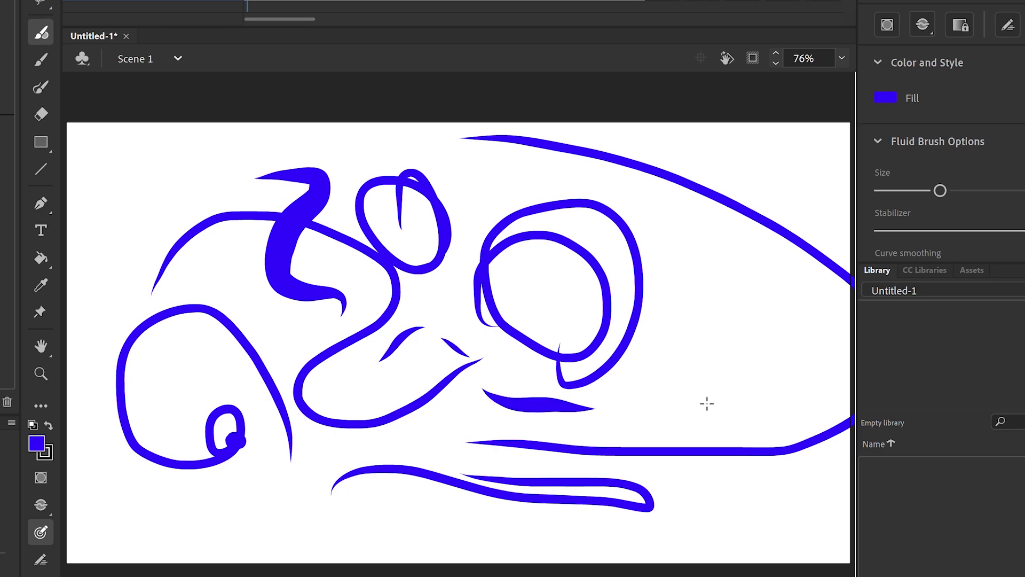
left_click_drag(695, 385, 767, 316)
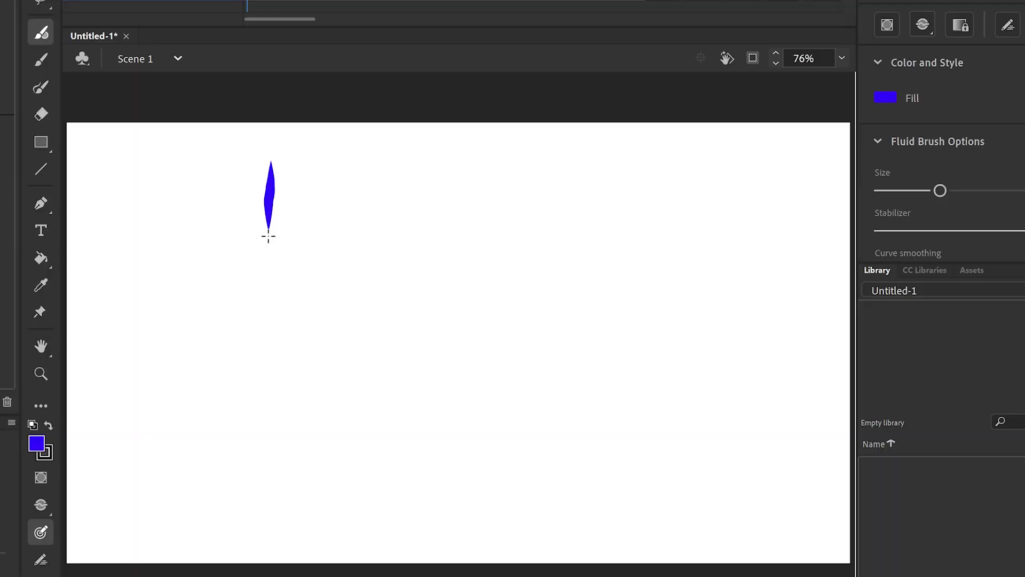
- Draw another set of blue Fluid Brush strokes across the cleared white stage, starting with short vertical ones
left_click_drag(303, 169, 304, 241)
mouse_move(199, 210)
left_mouse_down()
mouse_move(242, 331)
mouse_move(410, 293)
mouse_move(422, 194)
left_mouse_up()
left_click_drag(485, 362, 501, 434)
left_click_drag(485, 364, 531, 354)
mouse_move(489, 399)
left_mouse_down()
mouse_move(544, 385)
mouse_move(611, 342)
left_mouse_up()
mouse_move(654, 416)
left_mouse_down()
mouse_move(657, 326)
mouse_move(692, 380)
mouse_move(731, 339)
mouse_move(742, 305)
left_mouse_up()
left_click_drag(798, 238, 762, 459)
mouse_move(742, 510)
left_mouse_down()
mouse_move(718, 513)
mouse_move(739, 521)
left_mouse_up()
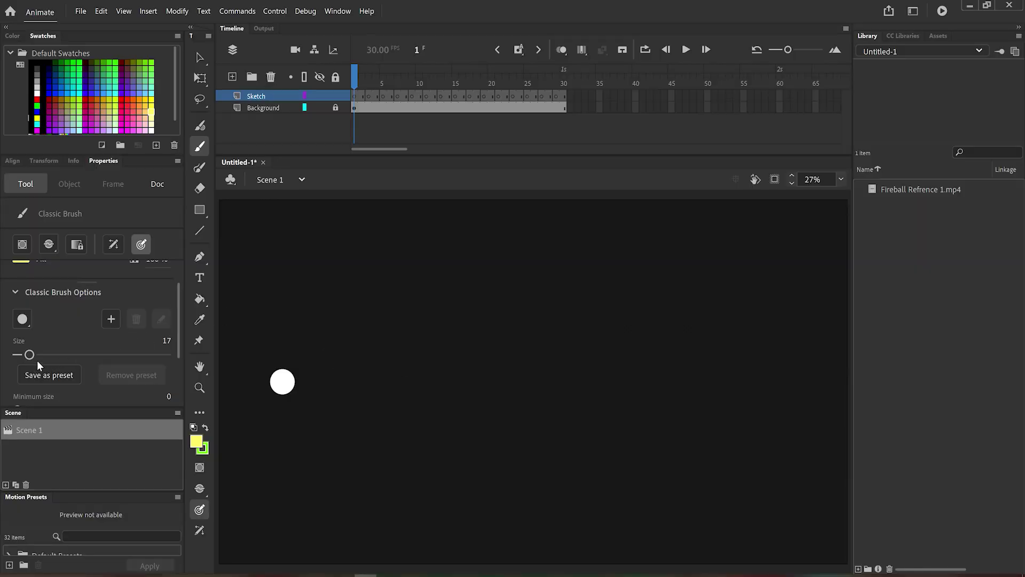
- In the fireball document, set the Classic Brush size to 61 and test it with freehand strokes, undoing them
left_click_drag(29, 354, 60, 355)
left_click_drag(302, 341, 571, 340)
mouse_move(332, 370)
left_mouse_down()
mouse_move(436, 402)
mouse_move(615, 414)
left_mouse_up()
left_click_drag(305, 439, 563, 412)
left_click_drag(406, 347, 700, 369)
key("ctrl+z")
- Set the fill colour to light blue #00CCFF and try a freehand stroke, undoing it
left_click(196, 441)
left_click(293, 353)
left_click_drag(401, 388, 731, 324)
key("ctrl+z")
- Set the fill colour to magenta and test it with one wavy stroke, undoing the stroke
left_click(196, 447)
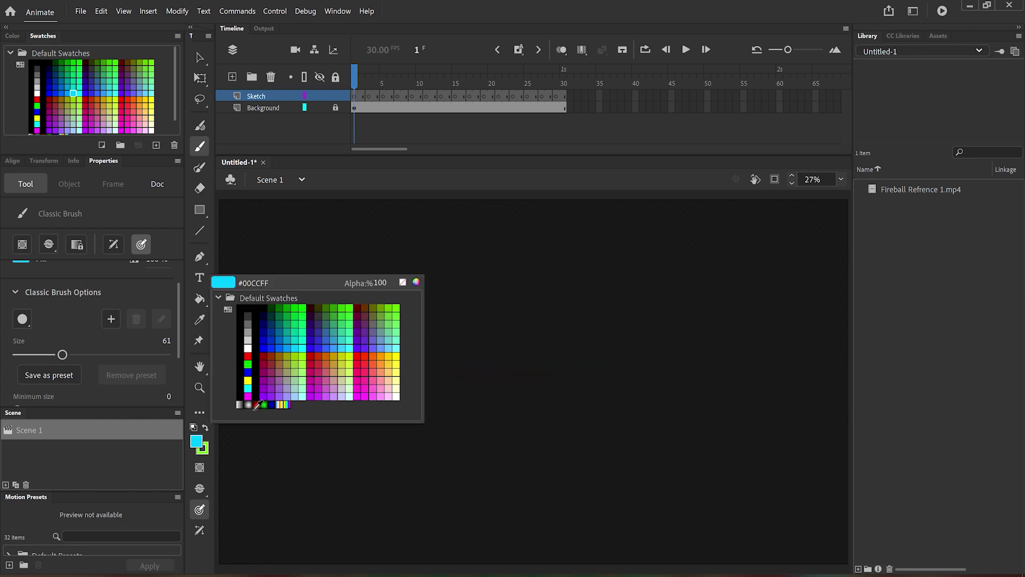
left_click(354, 398)
mouse_move(468, 364)
left_mouse_down()
mouse_move(496, 349)
mouse_move(536, 376)
mouse_move(558, 415)
mouse_move(684, 423)
left_mouse_up()
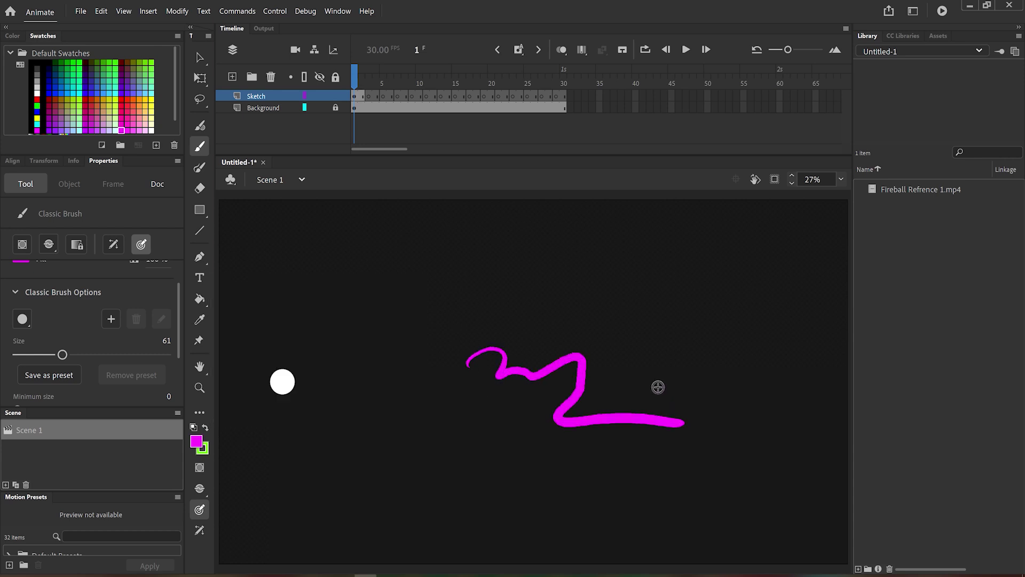
key("ctrl+z")
- View the stage at 100% with the white ball on frame 1 in view
key("ctrl+1")
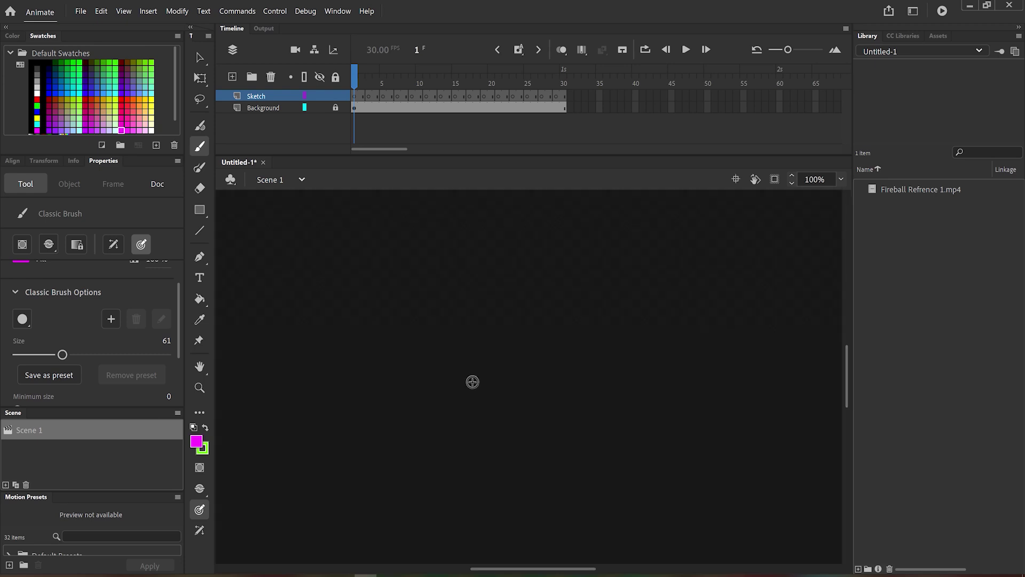
scroll(404, 420, "up", 5)
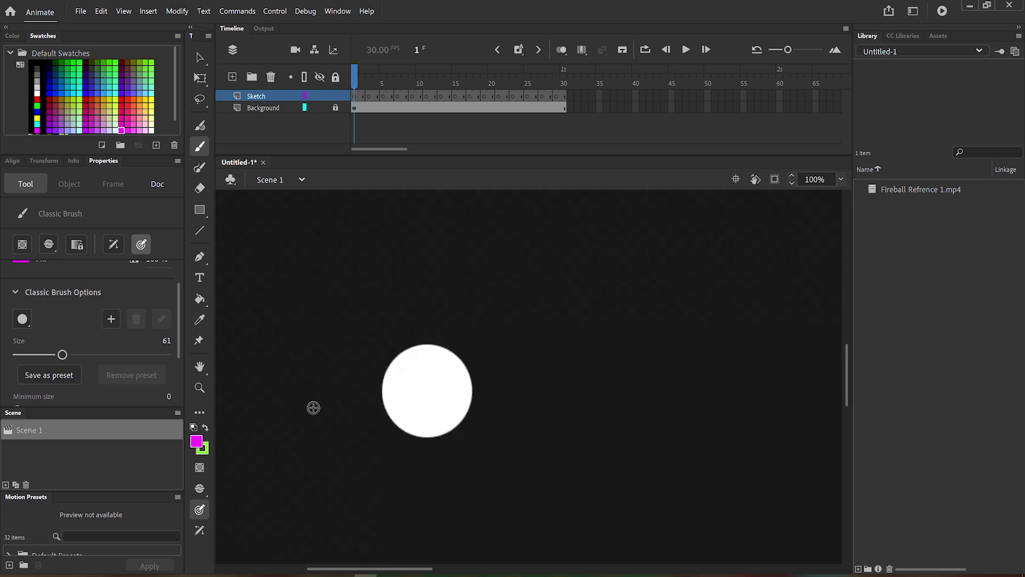
- Paint a solid magenta flame blob with uneven, rounded points over the white ball on frame 1 of the Sketch layer
mouse_move(417, 347)
left_mouse_down()
mouse_move(413, 361)
mouse_move(463, 425)
mouse_move(411, 384)
mouse_move(430, 386)
left_mouse_up()
key("ctrl+z")
key("ctrl+z")
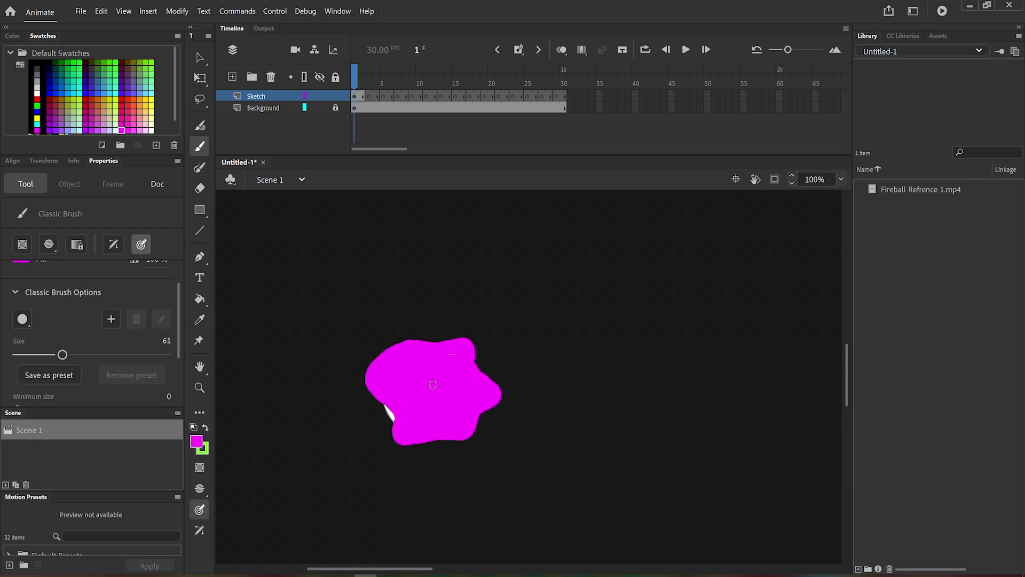
- Go to frame 3, fit the stage in the window and turn on onion skinning for the selected range
left_click(361, 77)
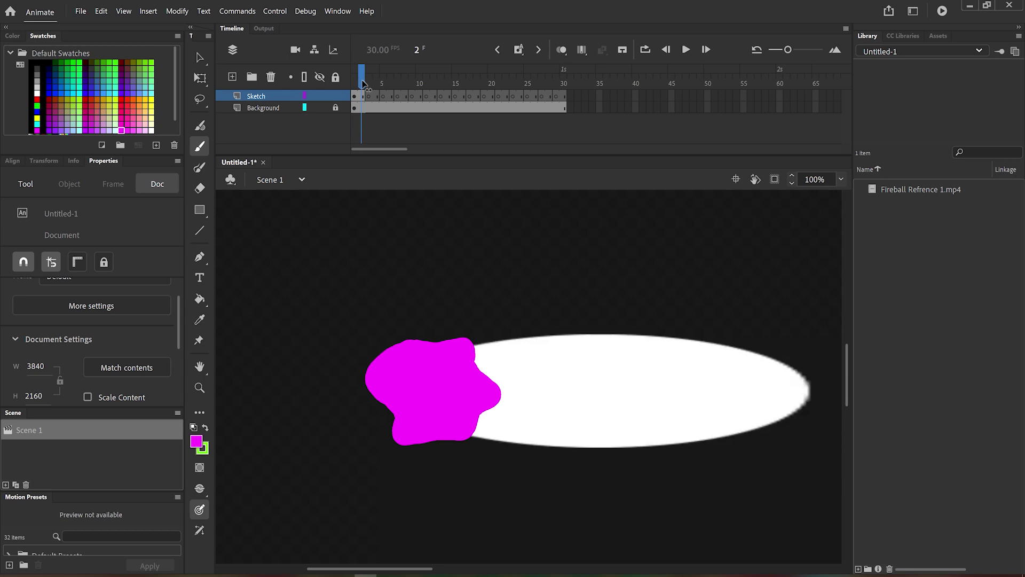
left_click(369, 84)
mouse_move(369, 83)
left_mouse_down()
mouse_move(355, 84)
mouse_move(368, 84)
left_mouse_up()
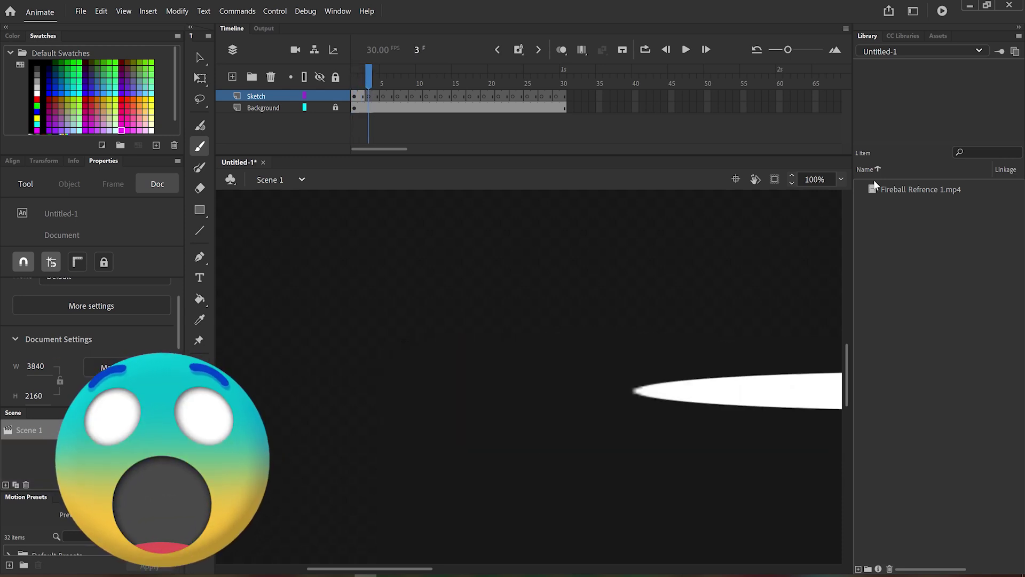
left_click(842, 180)
left_click(845, 194)
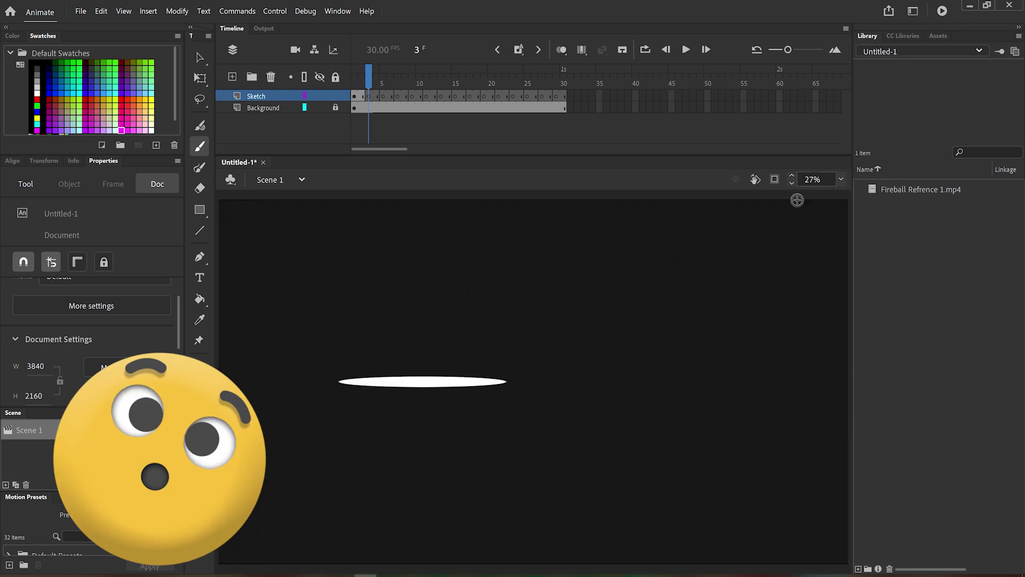
left_click(841, 179)
left_click(862, 263)
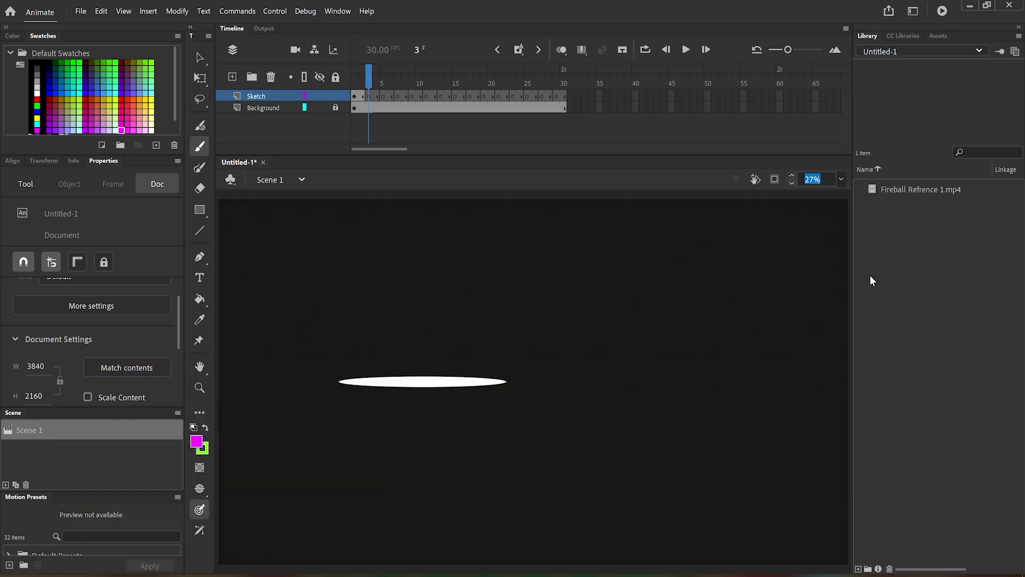
scroll(790, 374, "left", 3)
scroll(615, 340, "up", 2)
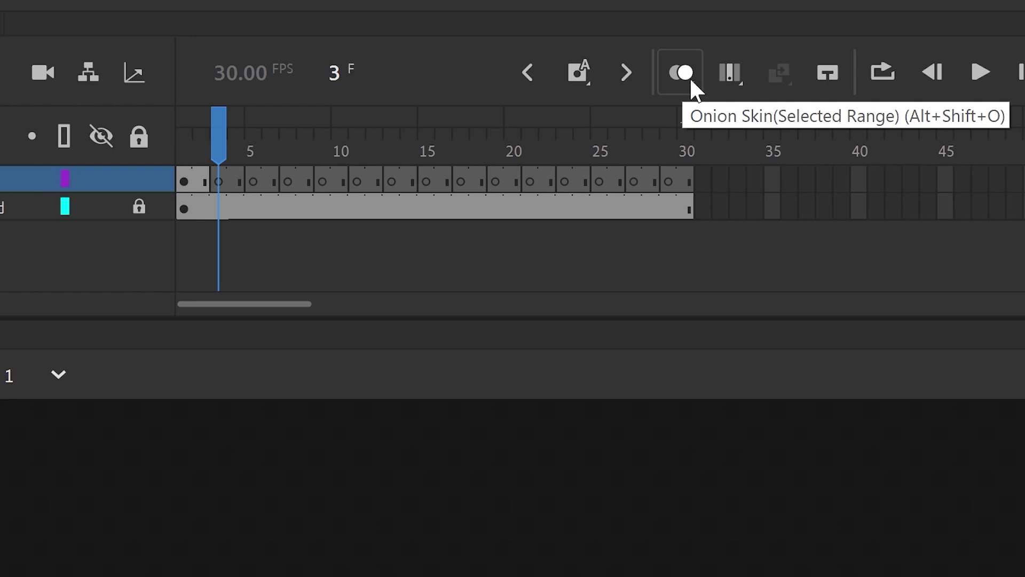
left_click(684, 73)
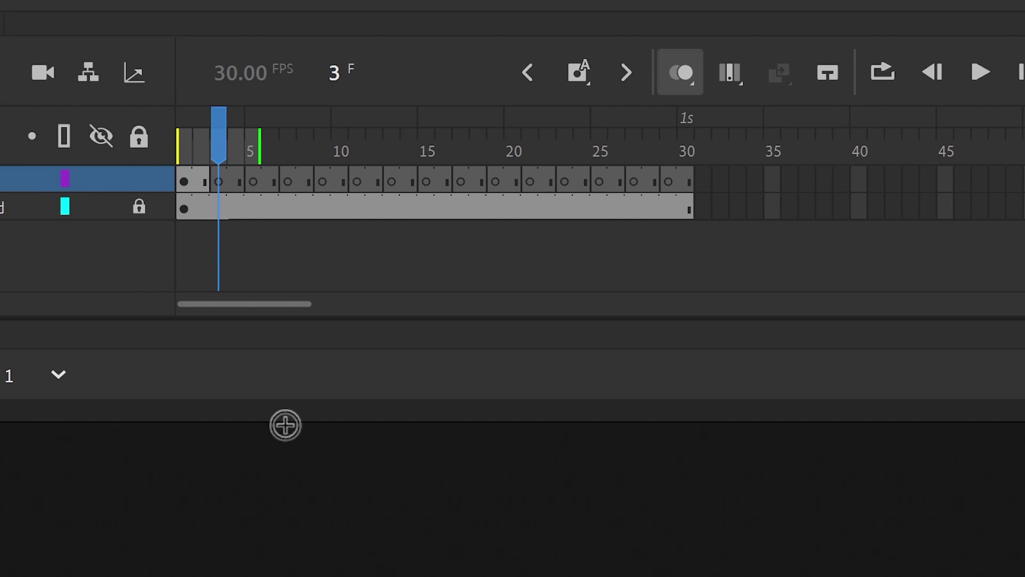
- Scrub the timeline to try the onion skin range, and set it to 4 previous frames and 0 next frames
mouse_move(220, 147)
left_mouse_down()
mouse_move(678, 131)
mouse_move(179, 149)
left_mouse_up()
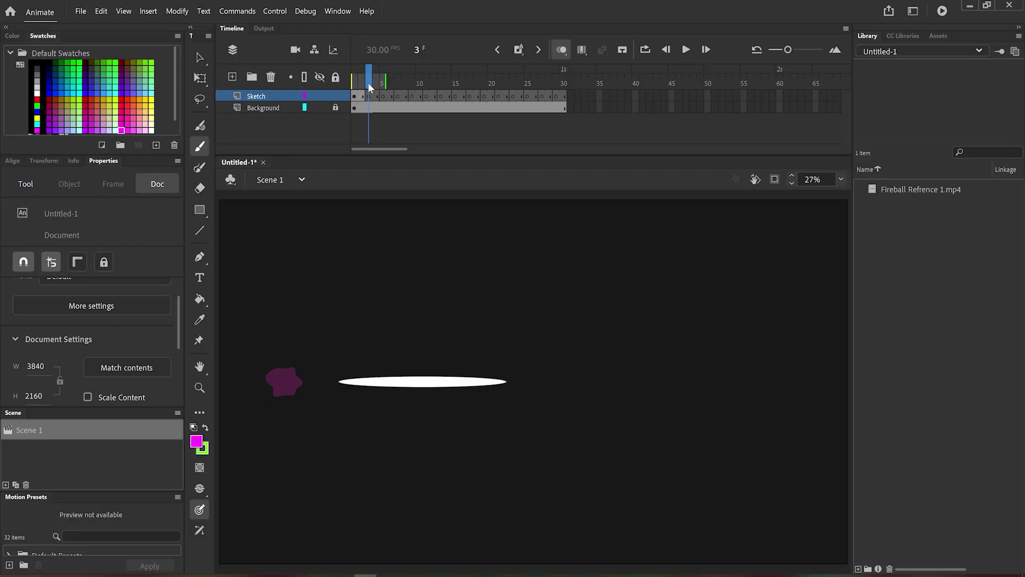
left_click_drag(370, 88, 563, 86)
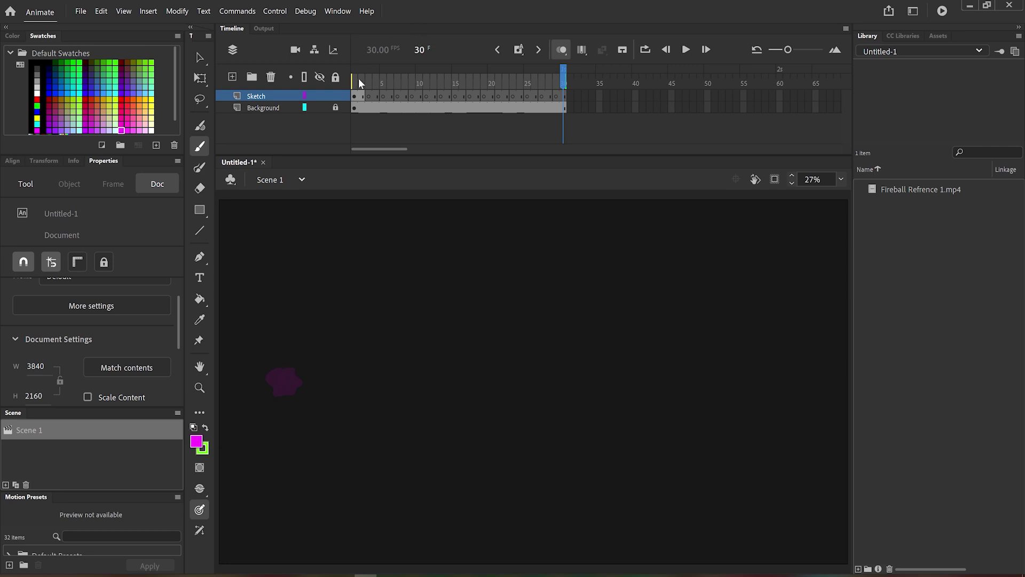
mouse_move(356, 80)
left_mouse_down()
mouse_move(553, 80)
mouse_move(421, 83)
mouse_move(499, 83)
left_mouse_up()
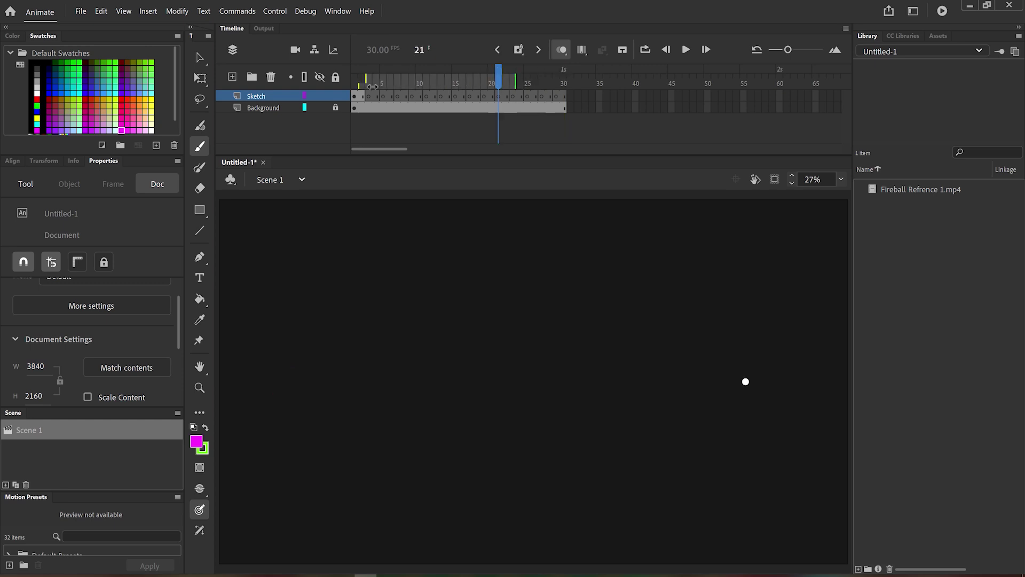
mouse_move(372, 86)
left_mouse_down()
mouse_move(483, 86)
mouse_move(470, 86)
left_mouse_up()
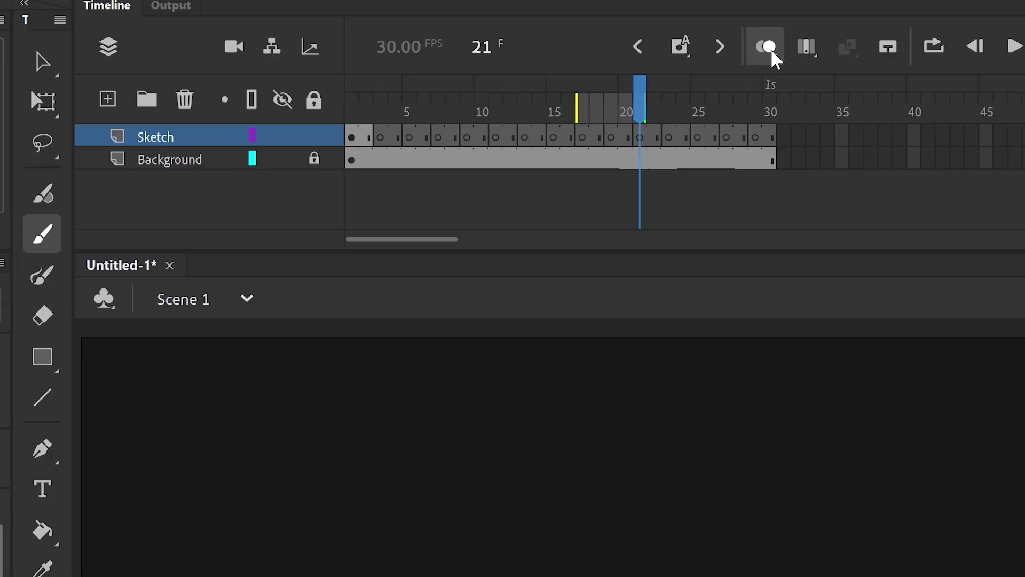
- In the advanced onion skin settings, set the starting opacity to 40% while viewing frame 3
left_click(563, 51)
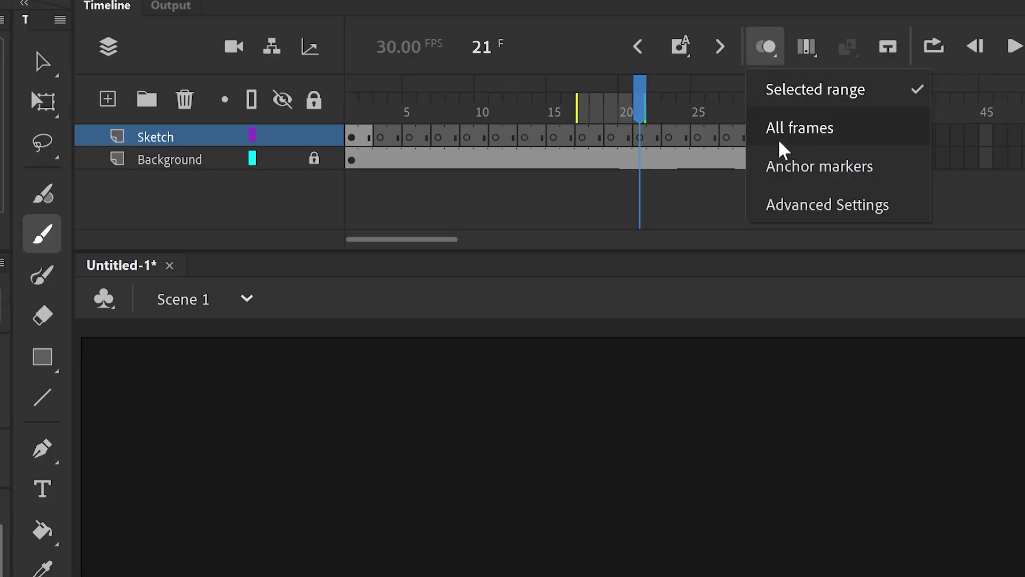
left_click(803, 209)
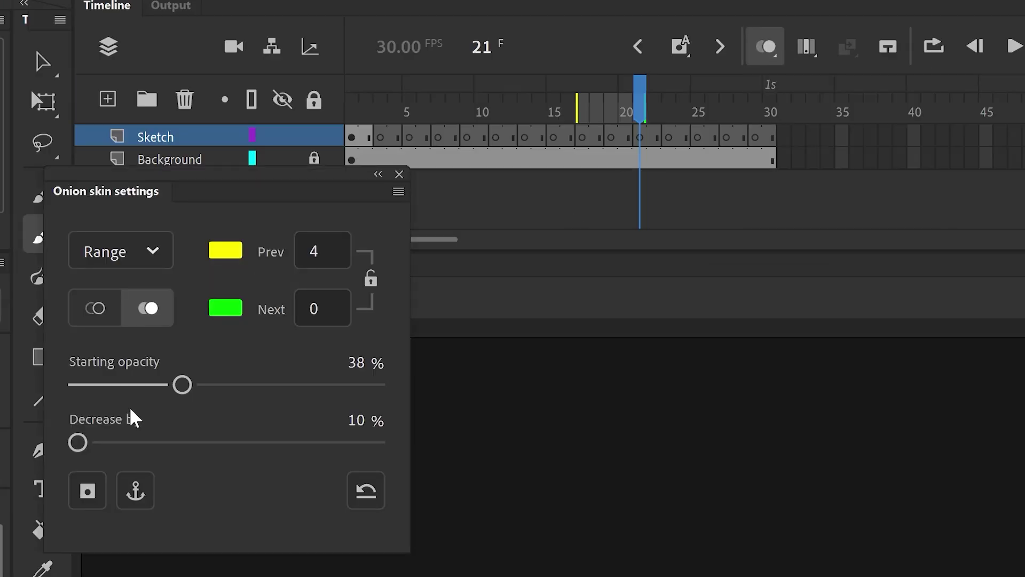
left_click(369, 107)
mouse_move(191, 384)
left_mouse_down()
mouse_move(399, 389)
mouse_move(139, 384)
mouse_move(198, 388)
left_mouse_up()
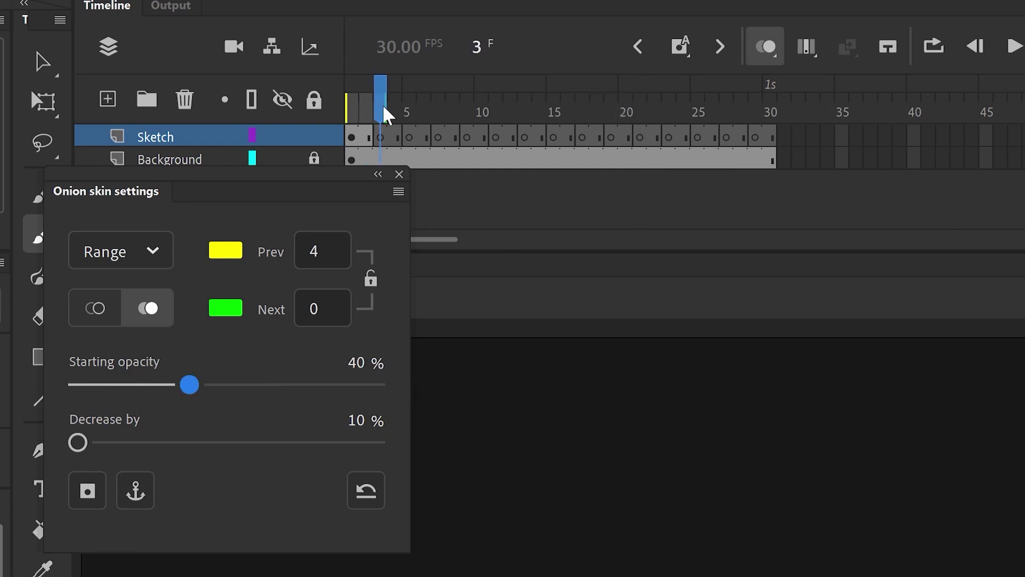
left_click(399, 174)
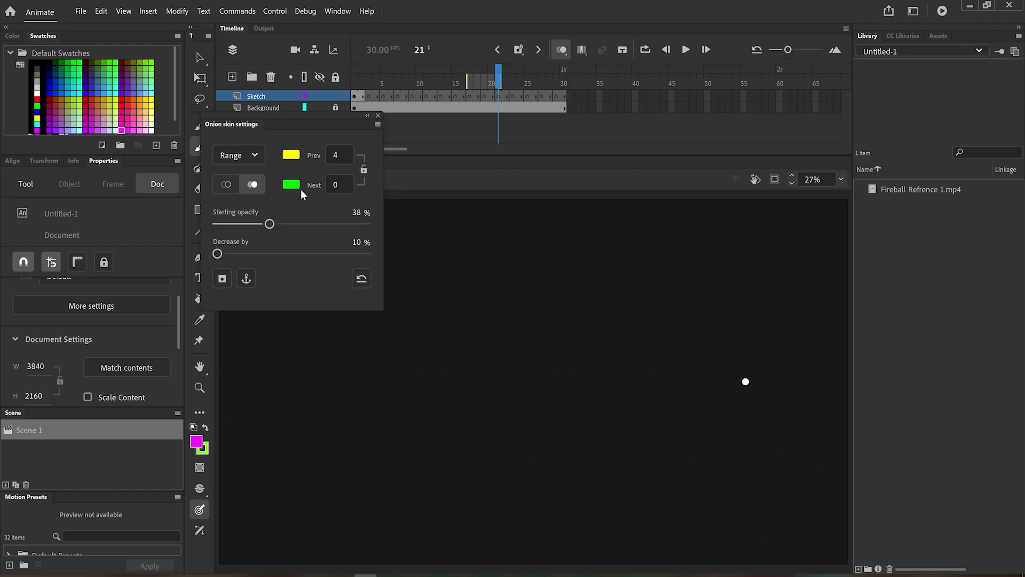
left_click(362, 80)
left_click(370, 85)
mouse_move(297, 223)
left_mouse_down()
mouse_move(242, 223)
mouse_move(272, 223)
left_mouse_up()
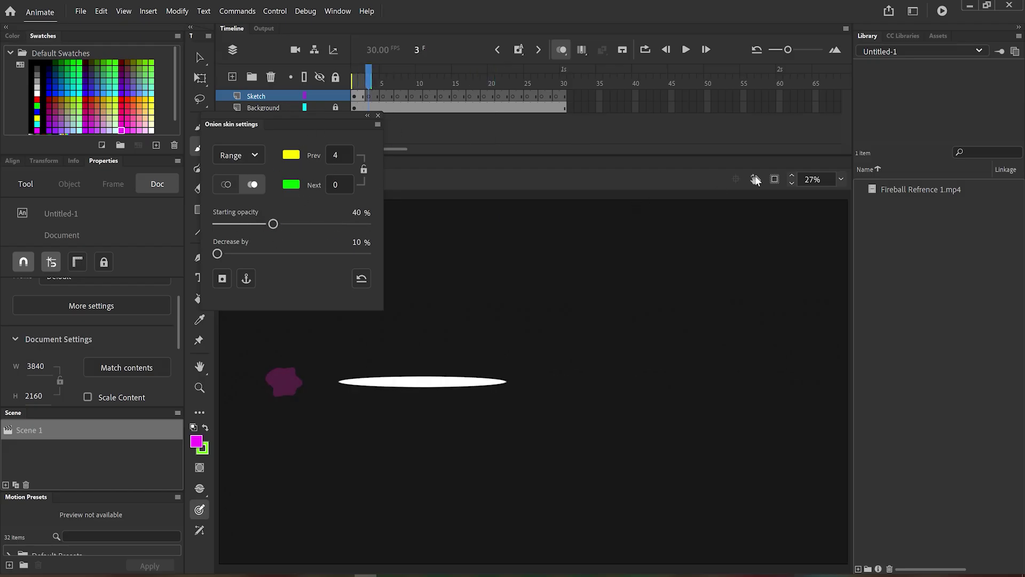
left_click(378, 116)
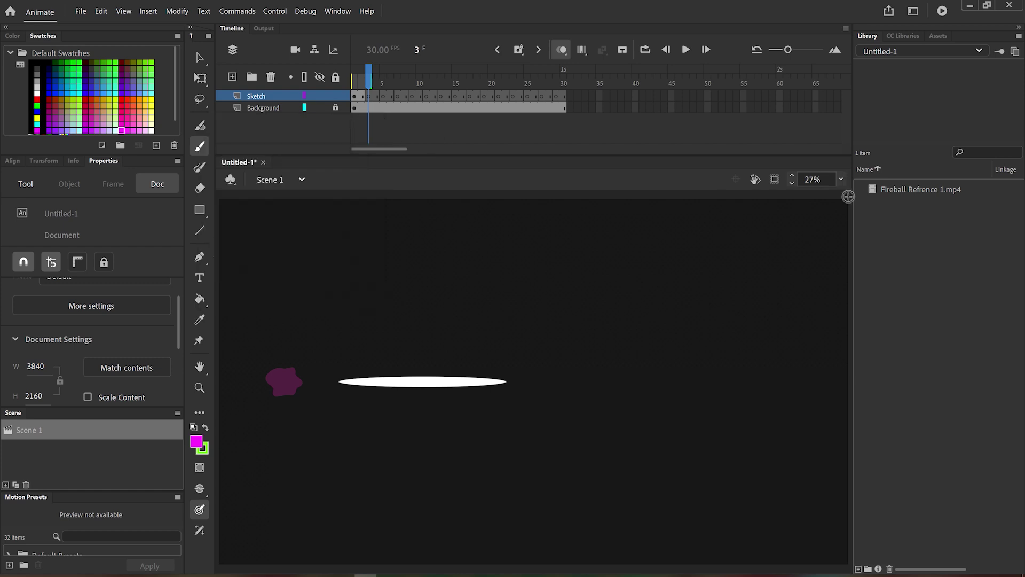
- On frame 3, outline a long jagged magenta flame around the stretched white ball, trailing back to the first blob, and fill it with magenta
left_click_drag(507, 379, 397, 372)
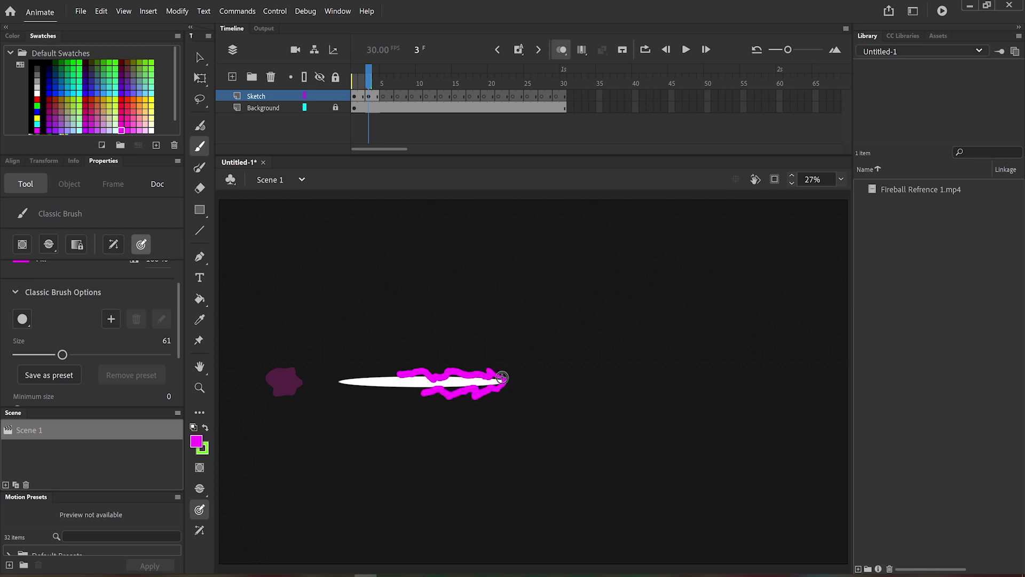
mouse_move(354, 369)
left_mouse_down()
mouse_move(421, 394)
mouse_move(331, 393)
mouse_move(315, 373)
mouse_move(301, 379)
mouse_move(321, 370)
left_mouse_up()
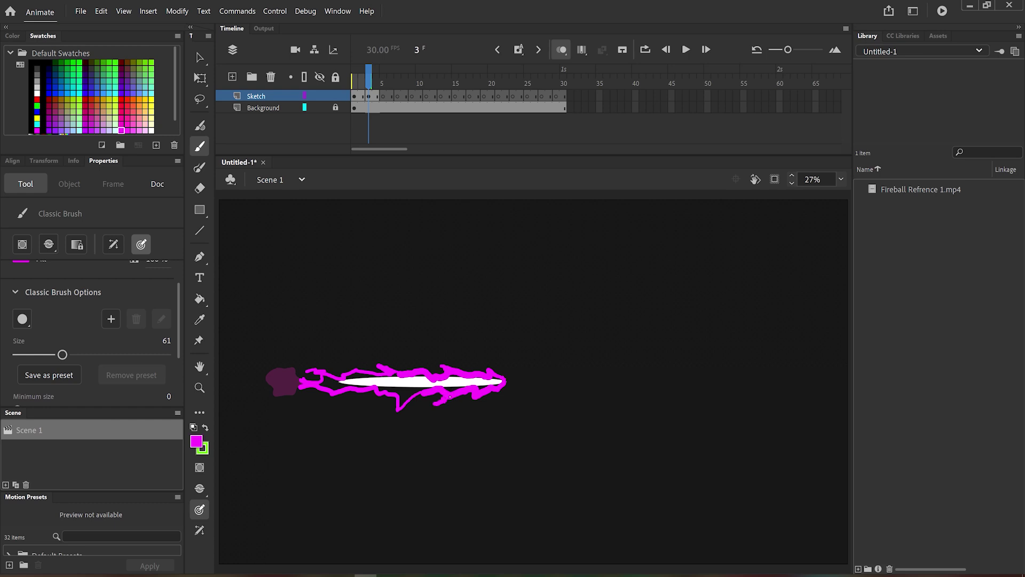
left_click(199, 302)
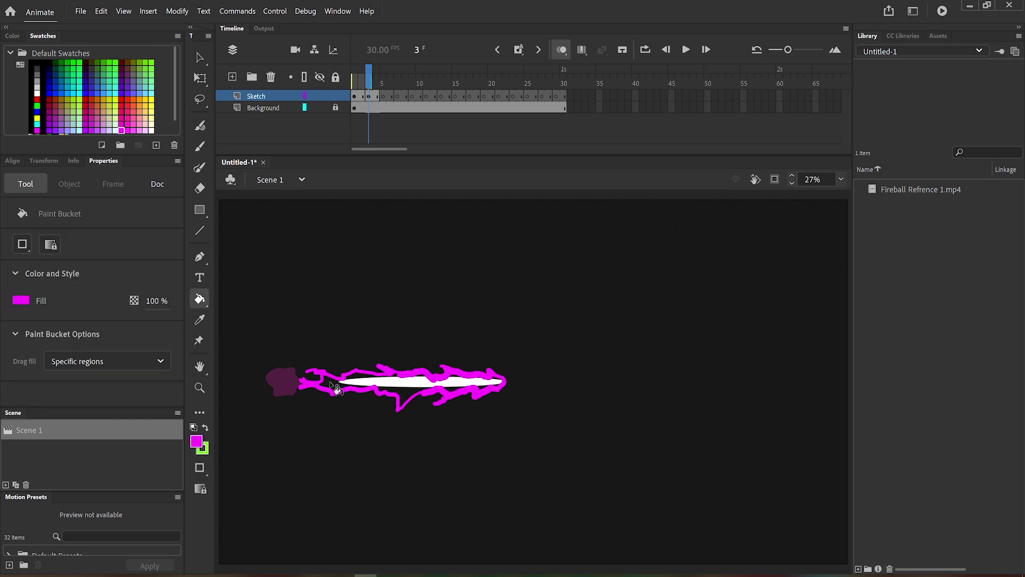
left_click(342, 383)
- Go to frame 5, examine the onion-skinned flame's edges at 100% and select the Classic Brush
left_click(387, 83)
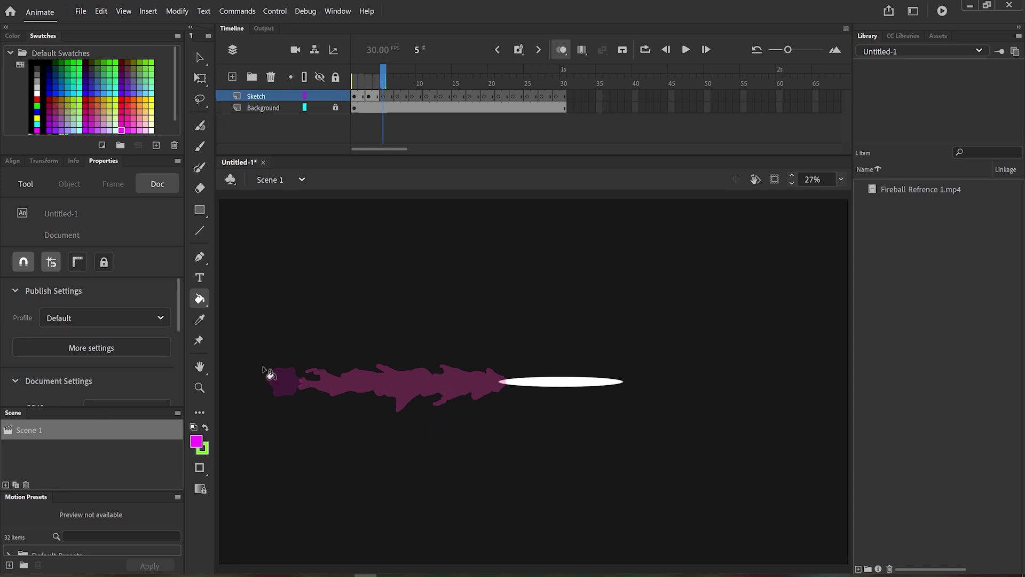
left_click(199, 167)
left_click(841, 179)
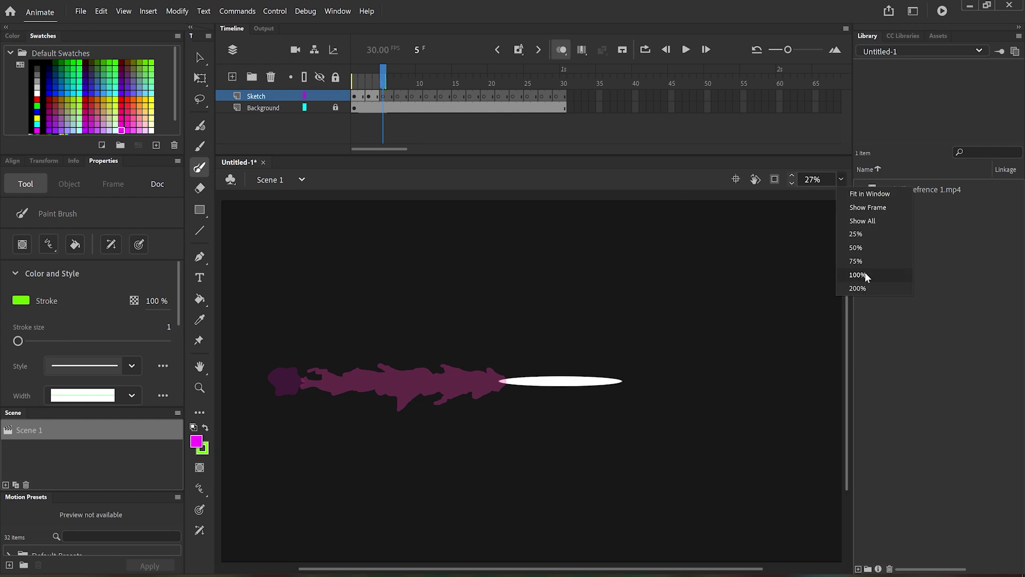
left_click(855, 273)
mouse_move(389, 444)
left_mouse_down()
mouse_move(748, 410)
mouse_move(700, 385)
mouse_move(726, 374)
left_mouse_up()
left_click(842, 179)
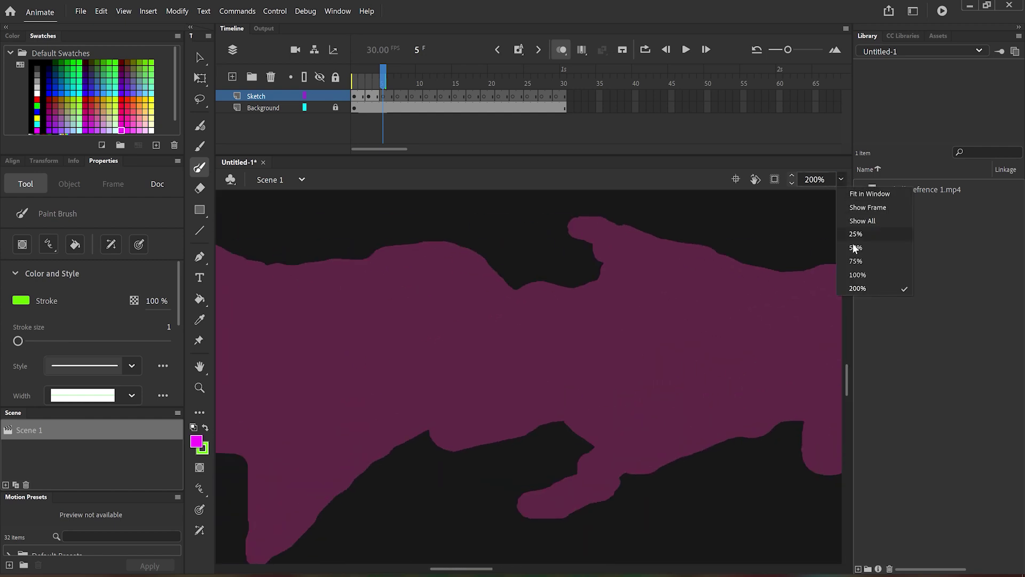
left_click(857, 275)
scroll(518, 383, "left", 3)
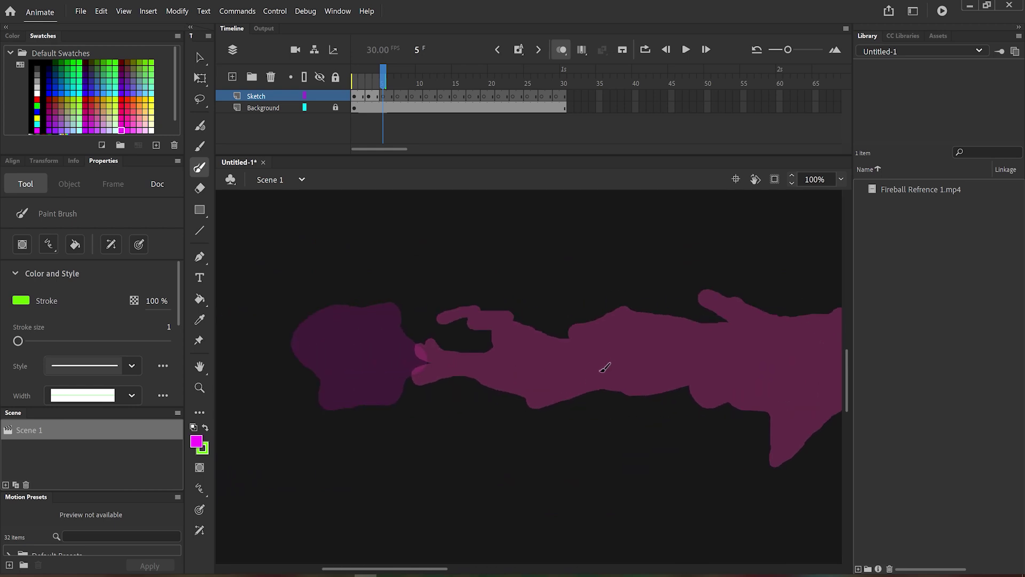
scroll(555, 364, "right", 2)
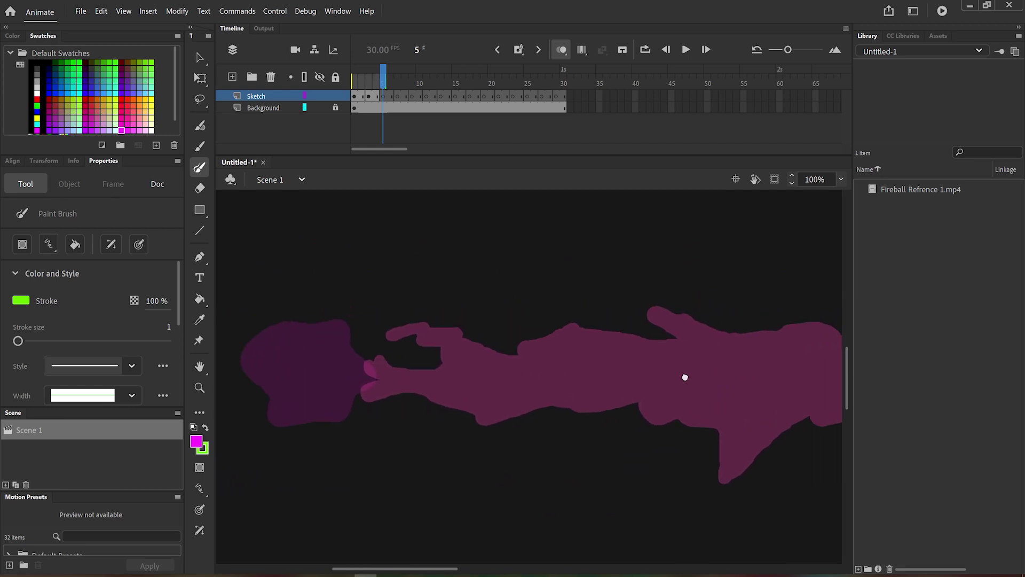
scroll(700, 378, "right", 3)
scroll(623, 356, "right", 6)
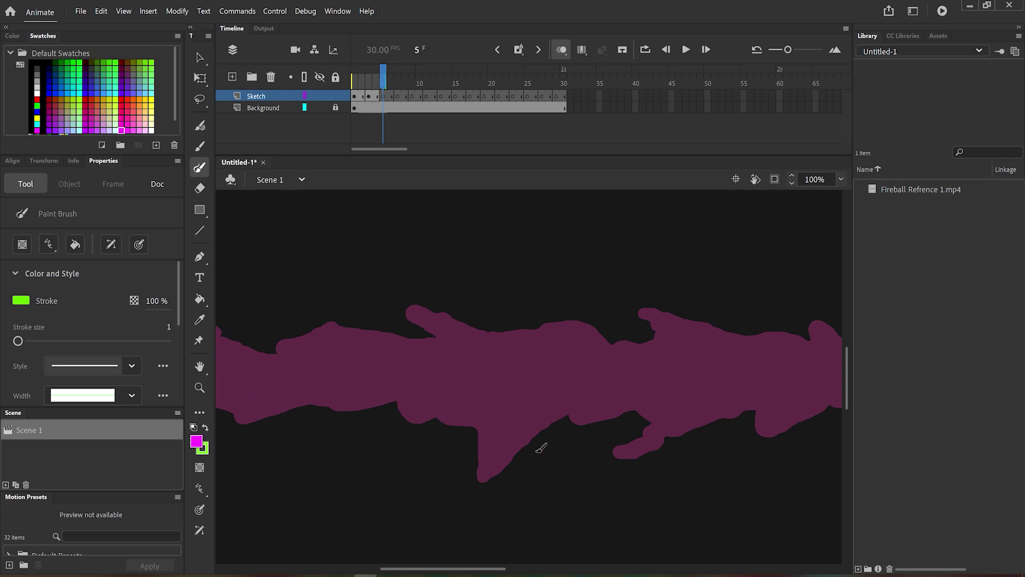
left_click_drag(671, 424, 437, 406)
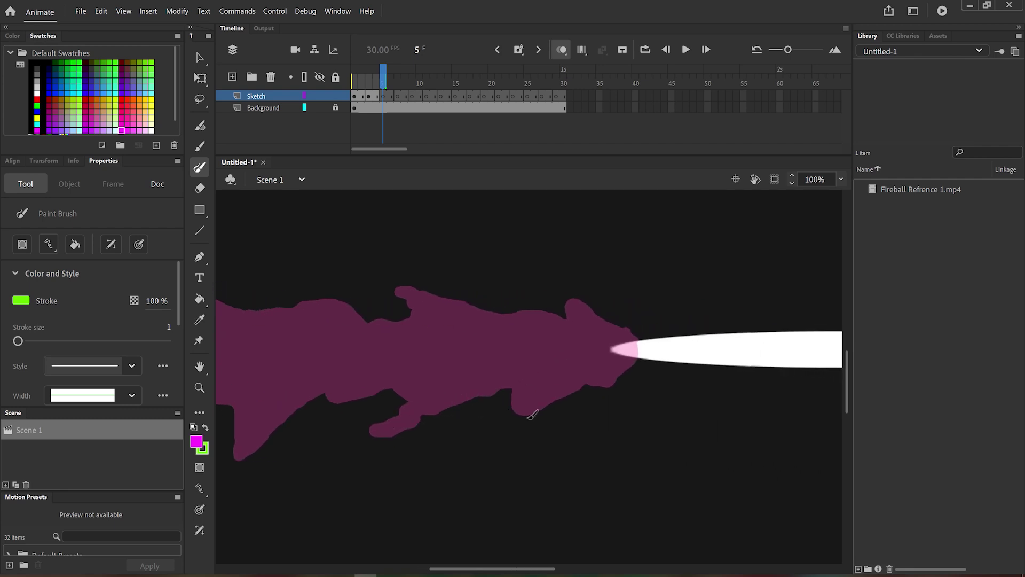
scroll(659, 419, "left", 15)
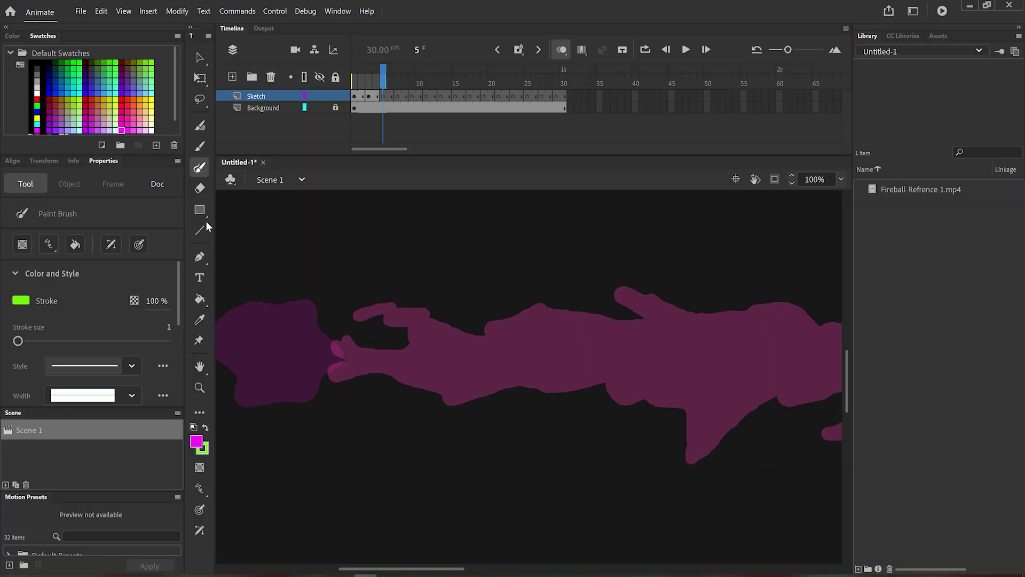
left_click(201, 149)
scroll(336, 418, "right", 8)
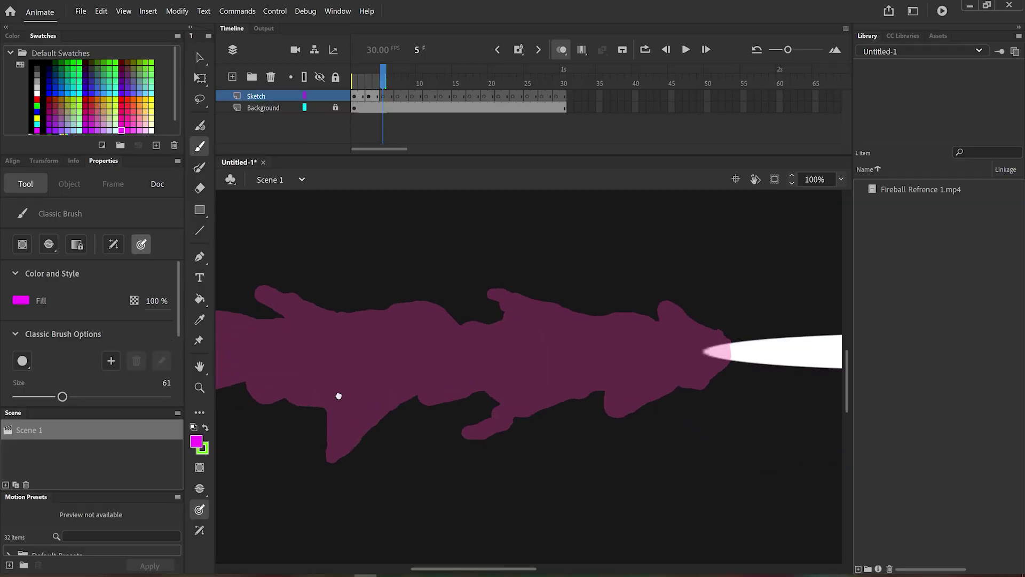
scroll(479, 332, "down", 2)
- With the whole stage in view, sketch a magenta arrow pointing right above the white ball, and undo it
left_click(842, 180)
left_click(814, 194)
mouse_move(652, 340)
left_mouse_down()
mouse_move(592, 338)
mouse_move(643, 351)
left_mouse_up()
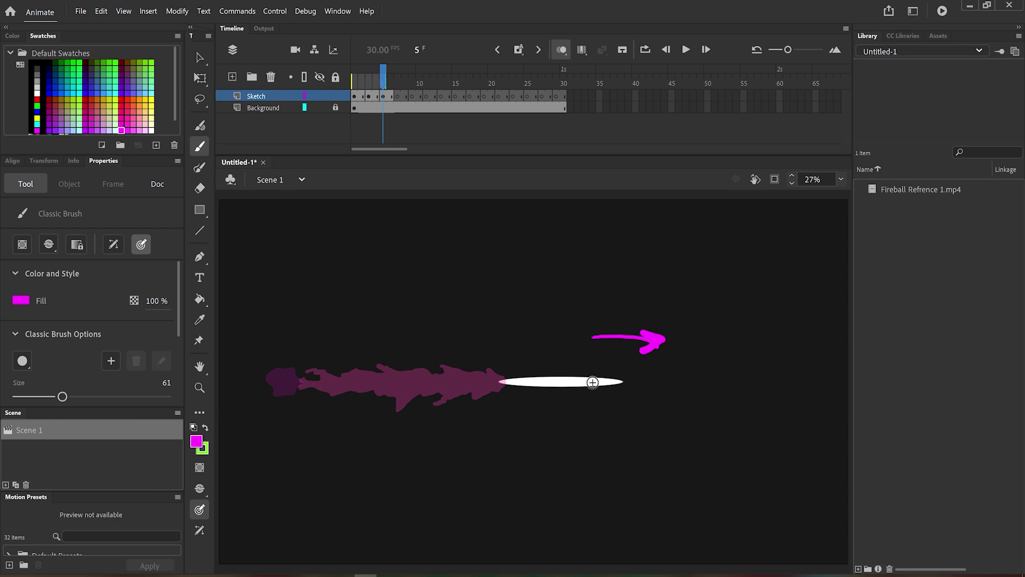
key("ctrl+z")
key("ctrl+z")
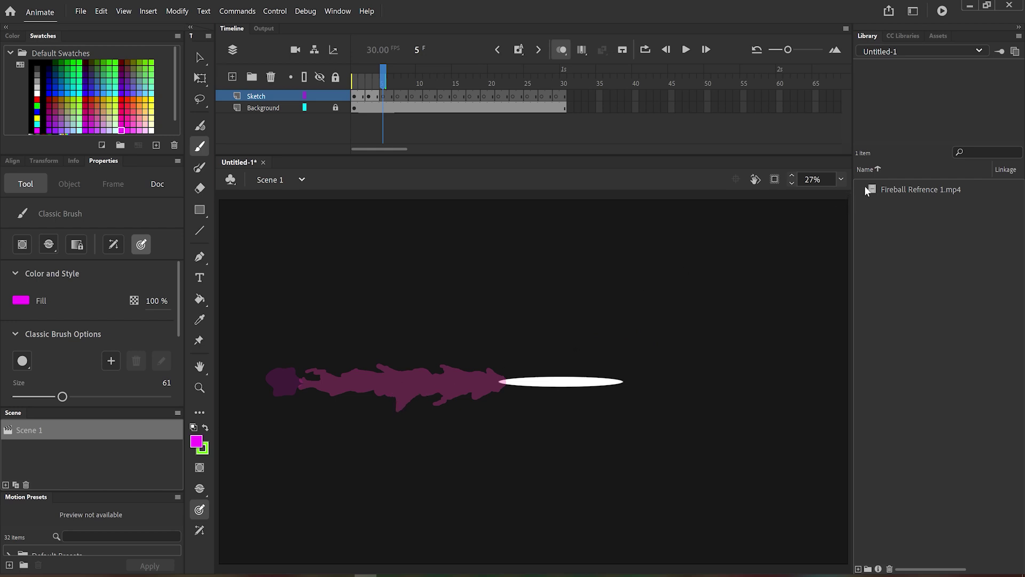
- On frame 5, draw curved magenta flame tongues at 100% along the lower edge of the onion-skinned flame
left_click(841, 180)
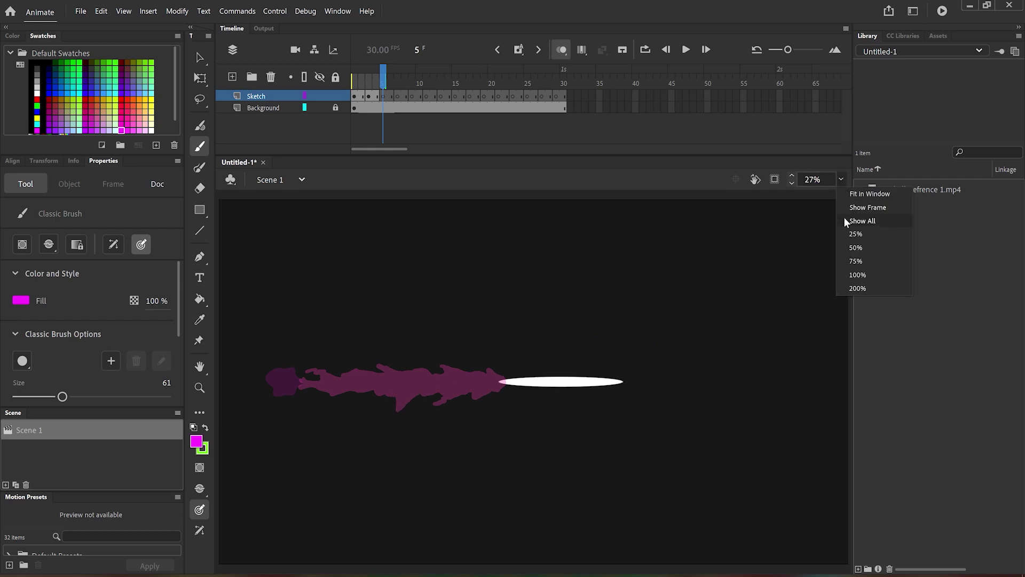
left_click(856, 275)
mouse_move(465, 368)
left_mouse_down()
mouse_move(462, 437)
mouse_move(518, 414)
mouse_move(546, 353)
left_mouse_up()
mouse_move(597, 414)
left_mouse_down()
mouse_move(617, 380)
mouse_move(689, 371)
mouse_move(749, 381)
mouse_move(735, 384)
mouse_move(750, 346)
mouse_move(806, 363)
left_mouse_up()
key("ctrl+z")
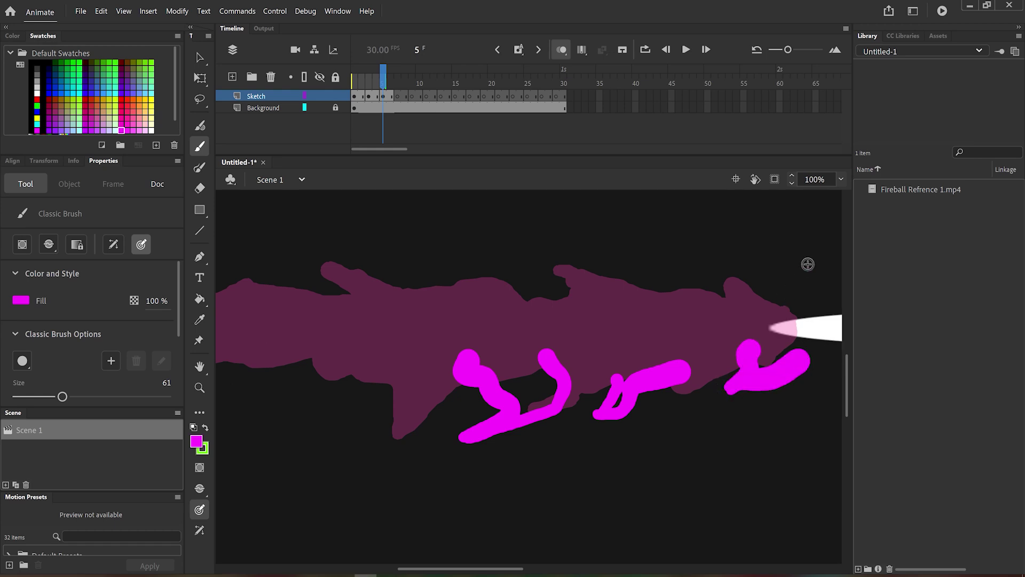
- On frame 5, draw thin forked magenta flame tongues along the upper edge of the onion-skinned flame and near the white ball
left_click_drag(652, 458, 459, 485)
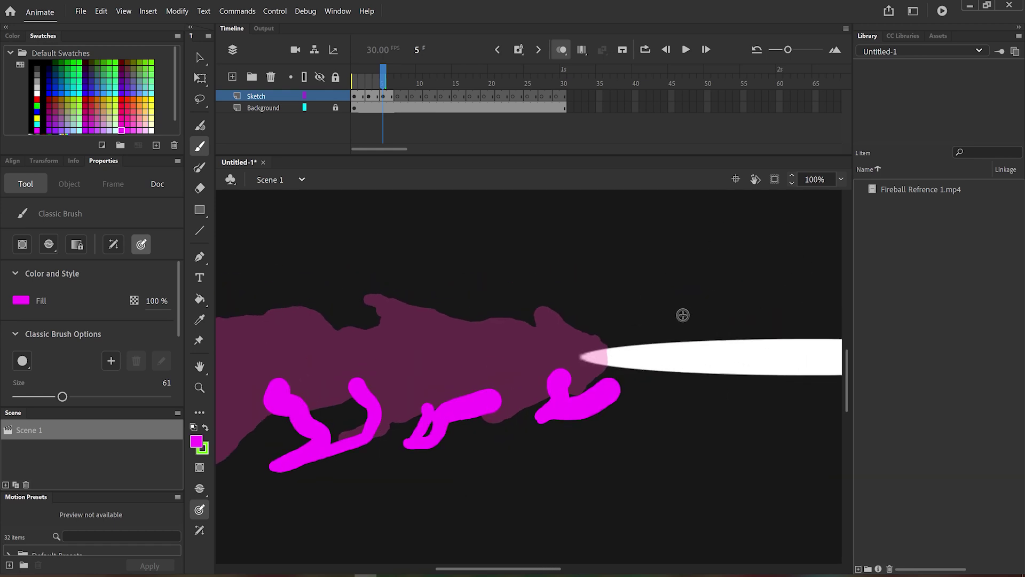
left_click_drag(665, 331, 624, 342)
mouse_move(438, 303)
left_mouse_down()
mouse_move(485, 322)
mouse_move(385, 291)
mouse_move(445, 338)
left_mouse_up()
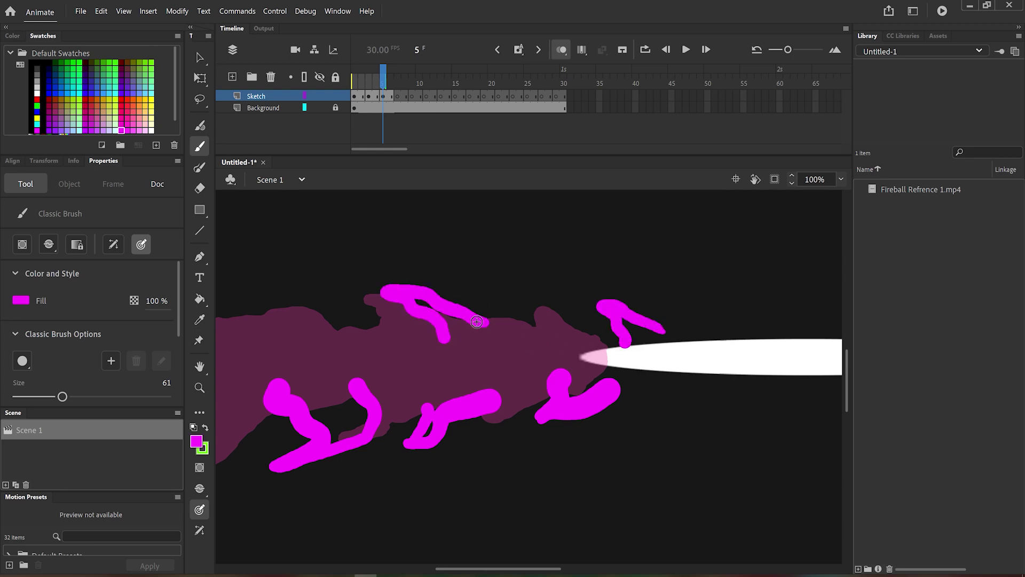
mouse_move(345, 304)
left_mouse_down()
mouse_move(479, 312)
mouse_move(448, 307)
left_mouse_up()
left_click_drag(477, 321, 576, 322)
- Move the lower flame tongues farther down and the upper ones farther up, away from the onion-skinned flame
key("v")
left_click(558, 405)
left_click_drag(492, 374, 600, 467)
left_click_drag(566, 411, 566, 435)
left_click_drag(625, 361, 760, 462)
left_click_drag(688, 401, 710, 415)
left_click_drag(345, 359, 476, 462)
left_click_drag(459, 396, 459, 434)
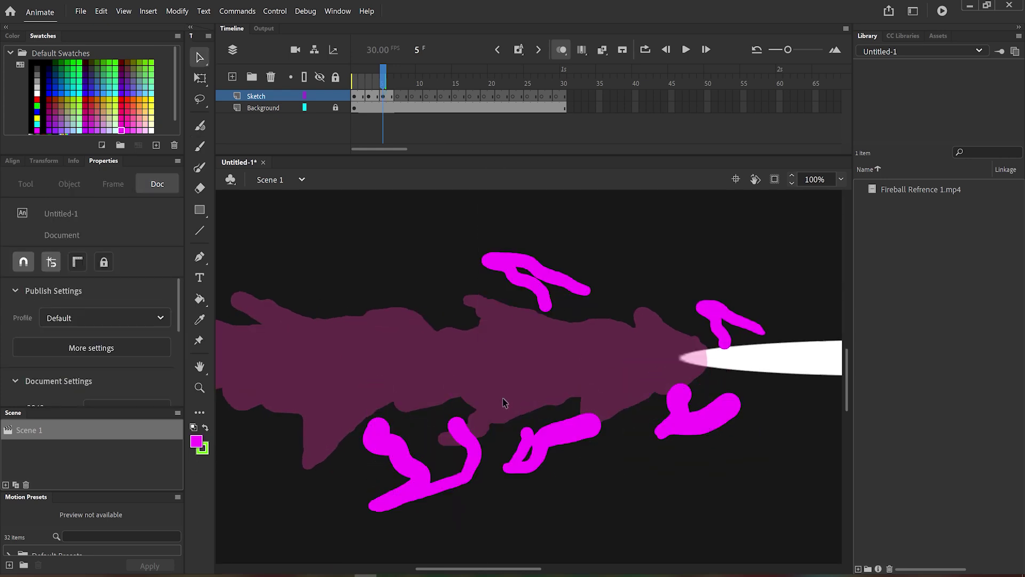
left_click_drag(721, 321, 721, 312)
- Distort the middle upper flame tongue, pulling its rear corners so it stretches and tapers backward
left_click(789, 331)
left_click(549, 272)
right_click(514, 263)
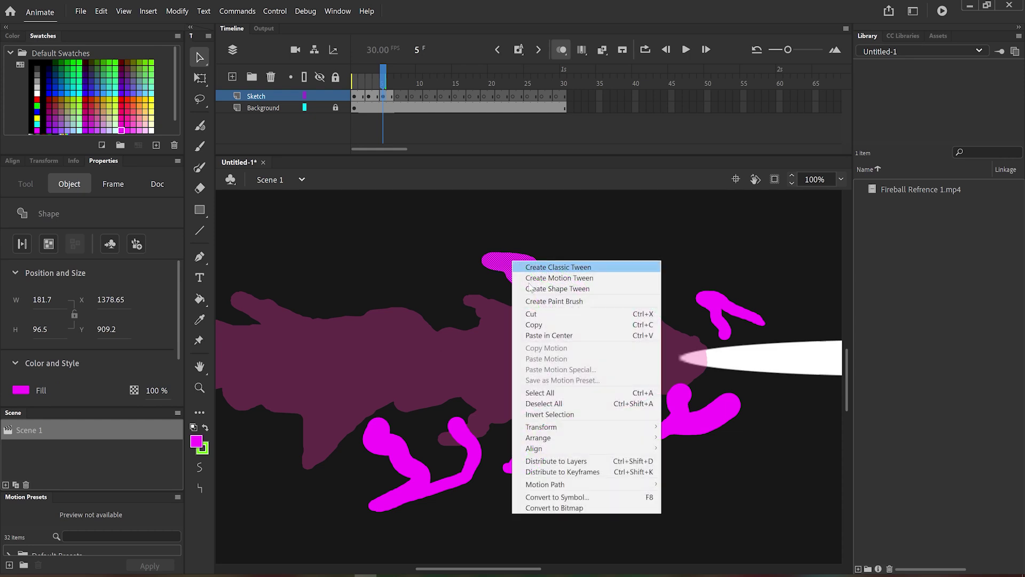
mouse_move(621, 484)
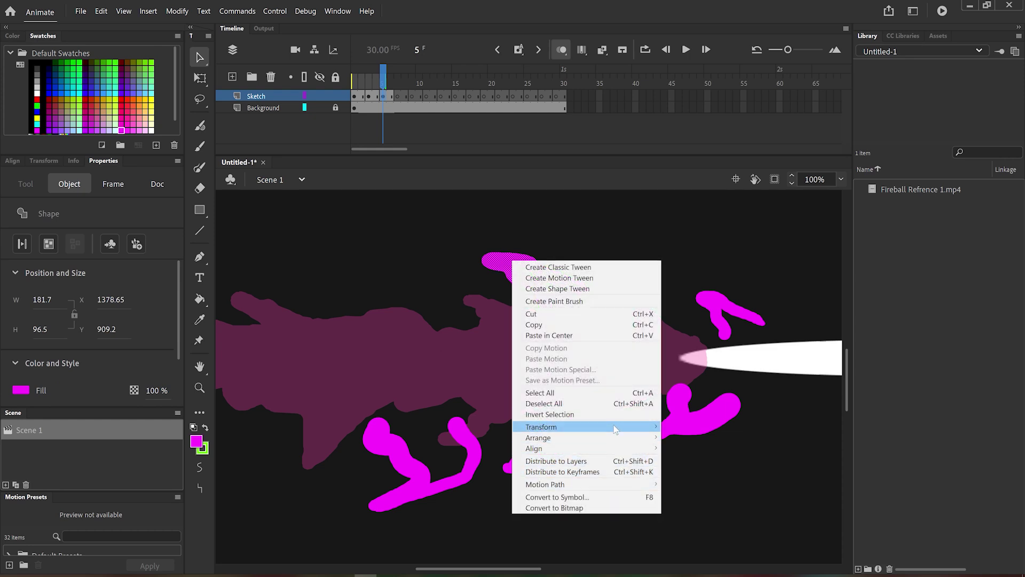
mouse_move(615, 428)
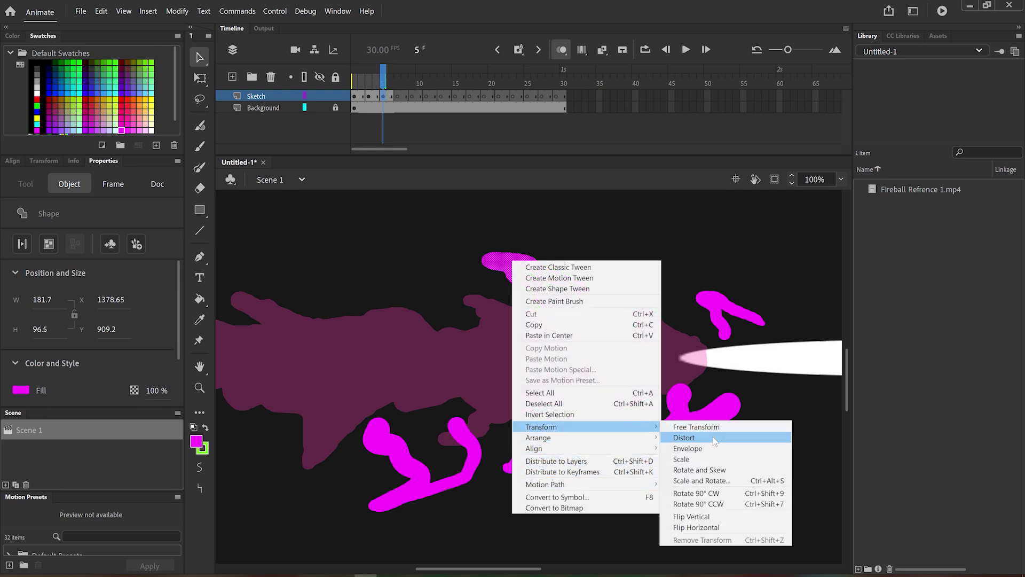
left_click(685, 438)
mouse_move(531, 252)
left_mouse_down()
mouse_move(489, 254)
mouse_move(524, 260)
left_mouse_up()
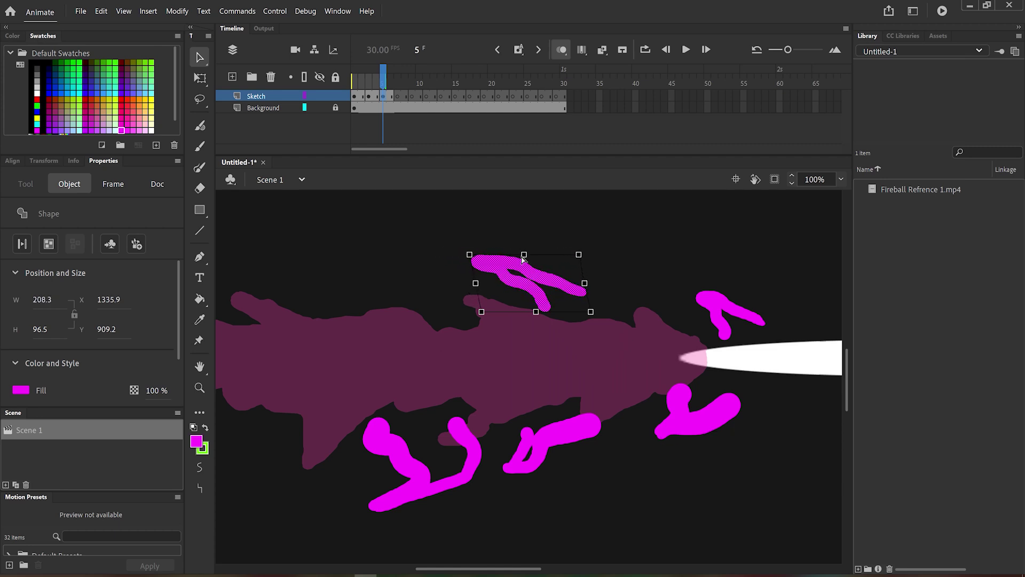
left_click_drag(482, 314, 486, 315)
left_click_drag(470, 256, 471, 258)
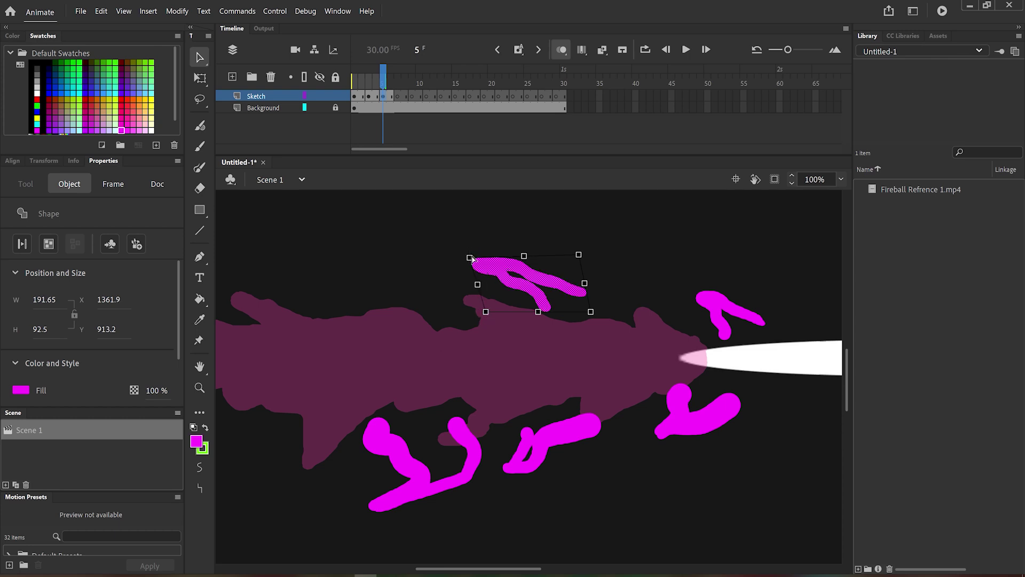
left_click(517, 402)
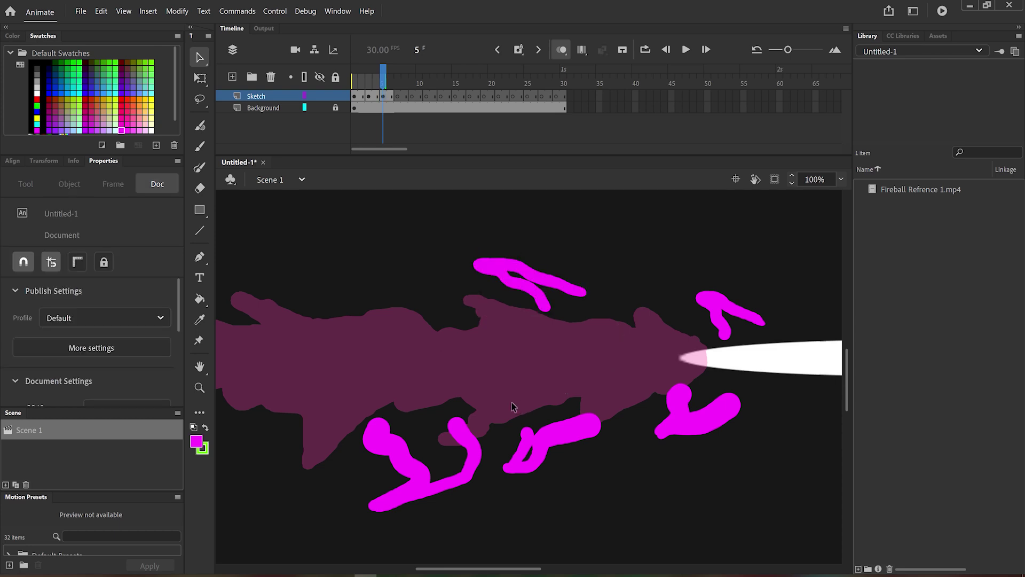
- With the Classic Brush, draw more curved magenta tongues above and below the rear part of the onion-skinned flame
scroll(517, 403, "left", 10)
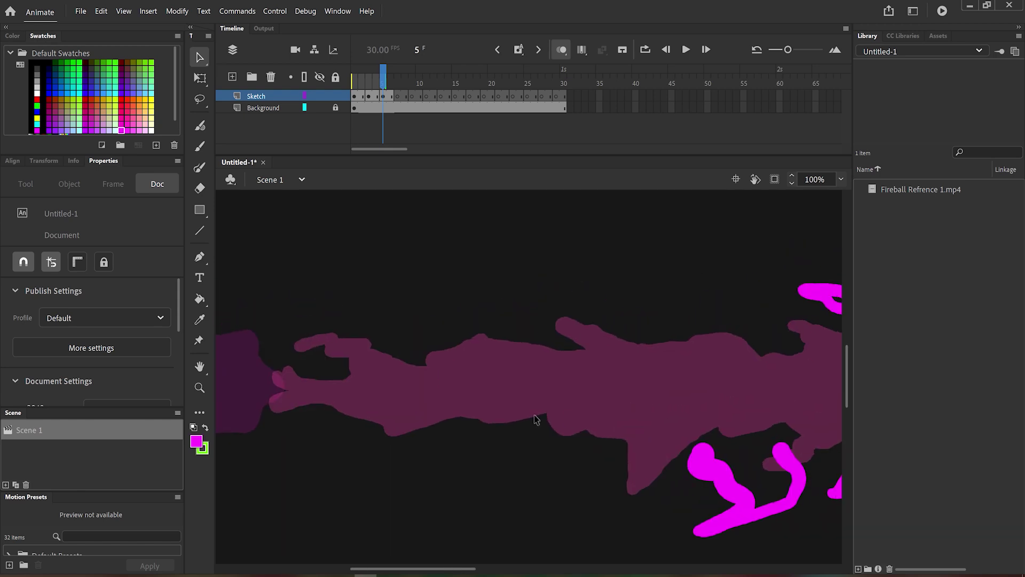
key("b")
left_click_drag(719, 298, 795, 365)
key("ctrl+z")
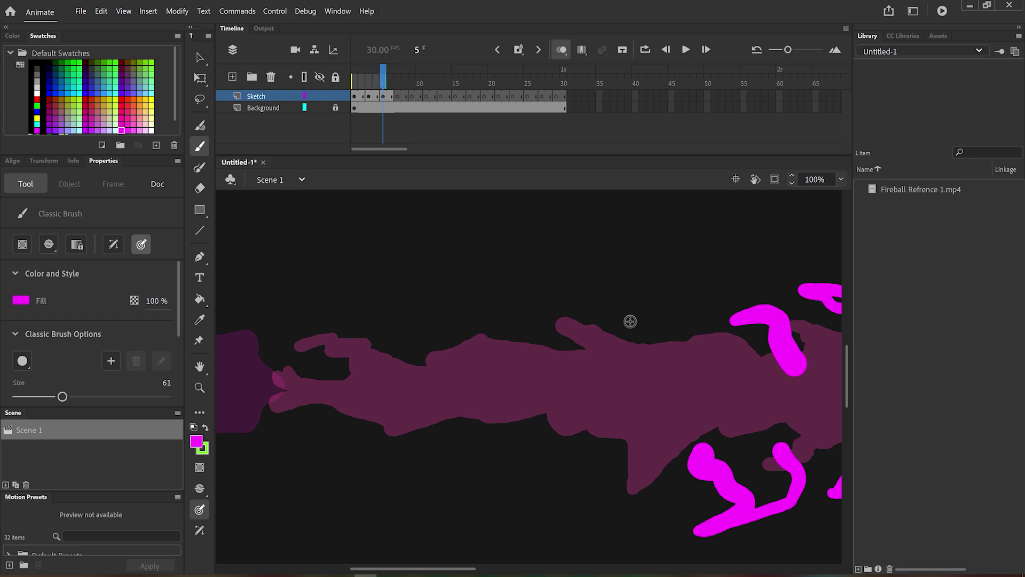
left_click_drag(617, 317, 689, 320)
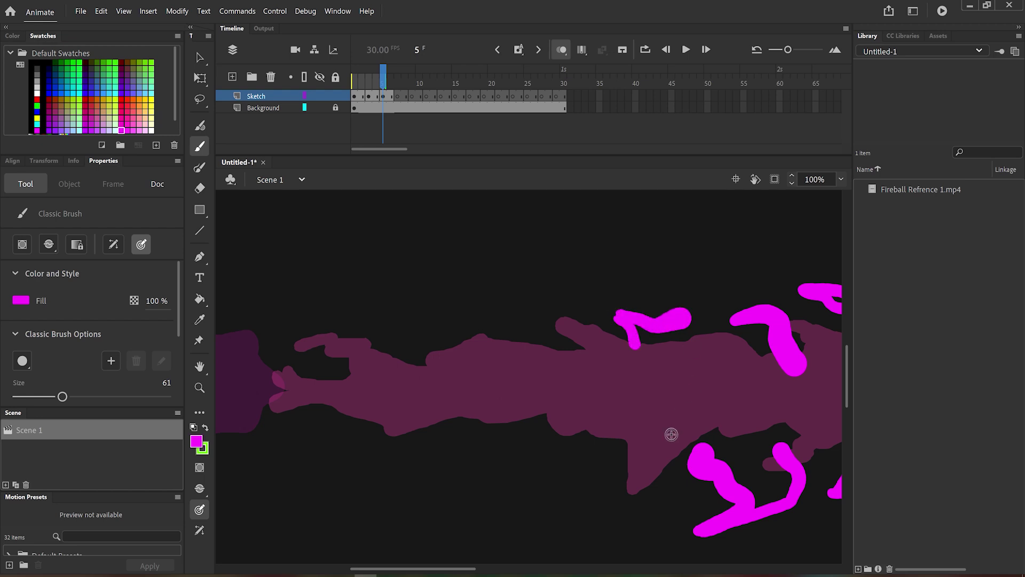
left_click_drag(697, 462, 638, 427)
- Outline the front of the frame 5 flame around the stretched white ball and fill the whole flame with magenta
scroll(636, 428, "right", 10)
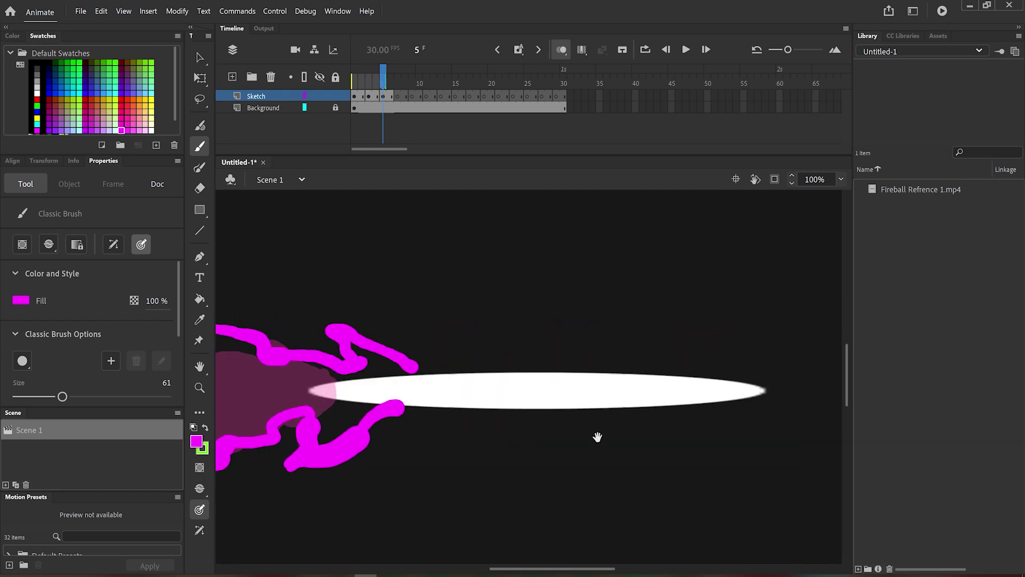
mouse_move(754, 396)
left_mouse_down()
mouse_move(590, 356)
mouse_move(494, 374)
left_mouse_up()
mouse_move(759, 405)
left_mouse_down()
mouse_move(595, 453)
mouse_move(540, 415)
mouse_move(386, 424)
left_mouse_up()
left_click_drag(419, 376, 400, 366)
left_click(200, 298)
left_click(577, 369)
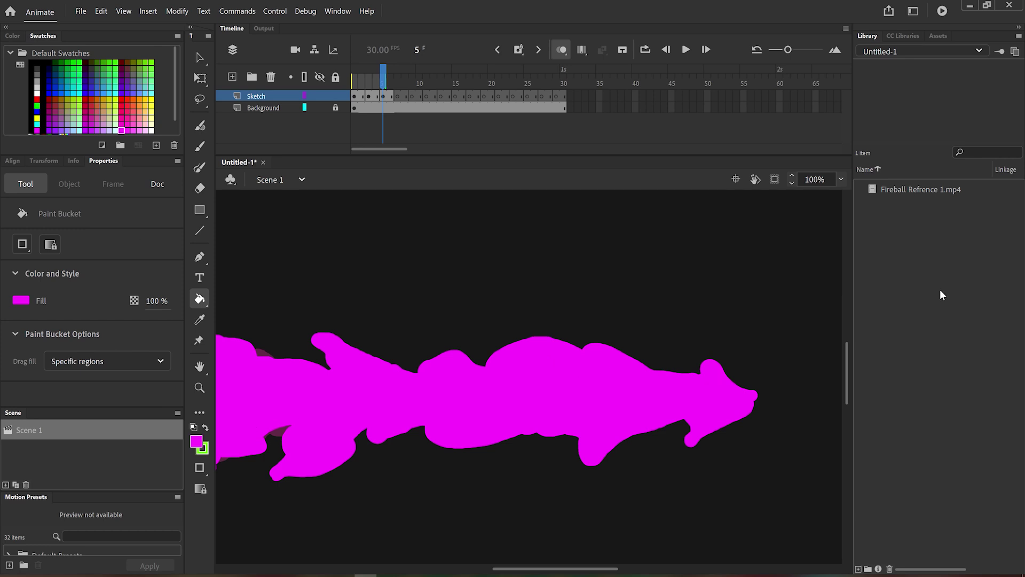
- Go to frame 7 with the whole stage in view and switch to the Selection tool
left_click(843, 180)
left_click(848, 194)
left_click_drag(384, 84, 398, 85)
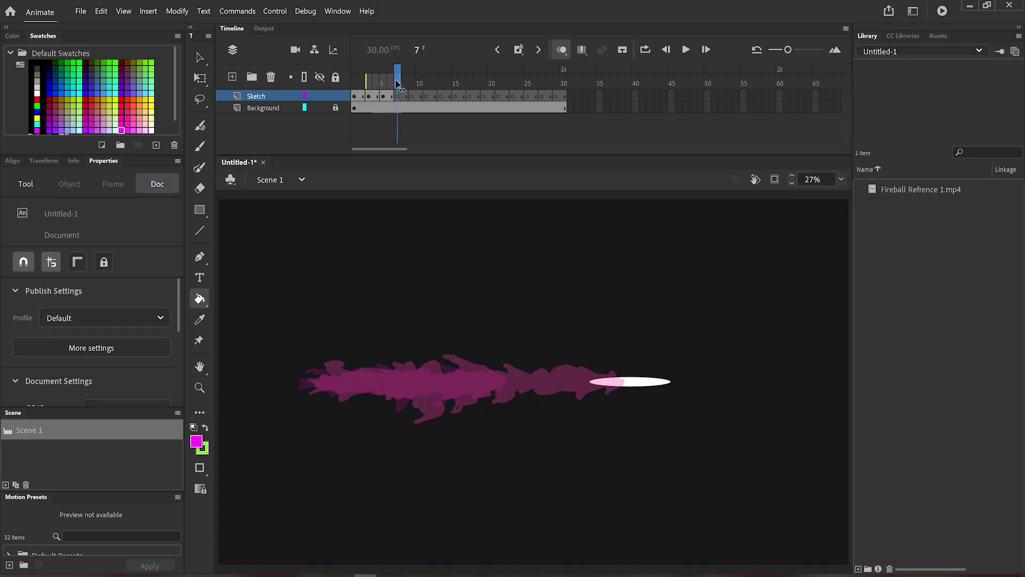
left_click(842, 178)
left_click(843, 178)
left_click(842, 179)
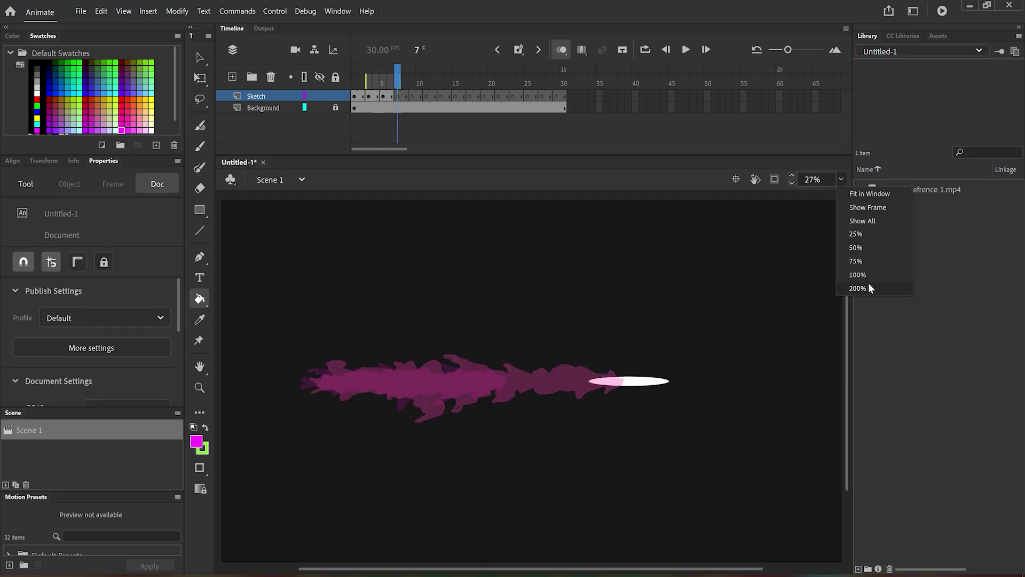
key("Escape")
key("v")
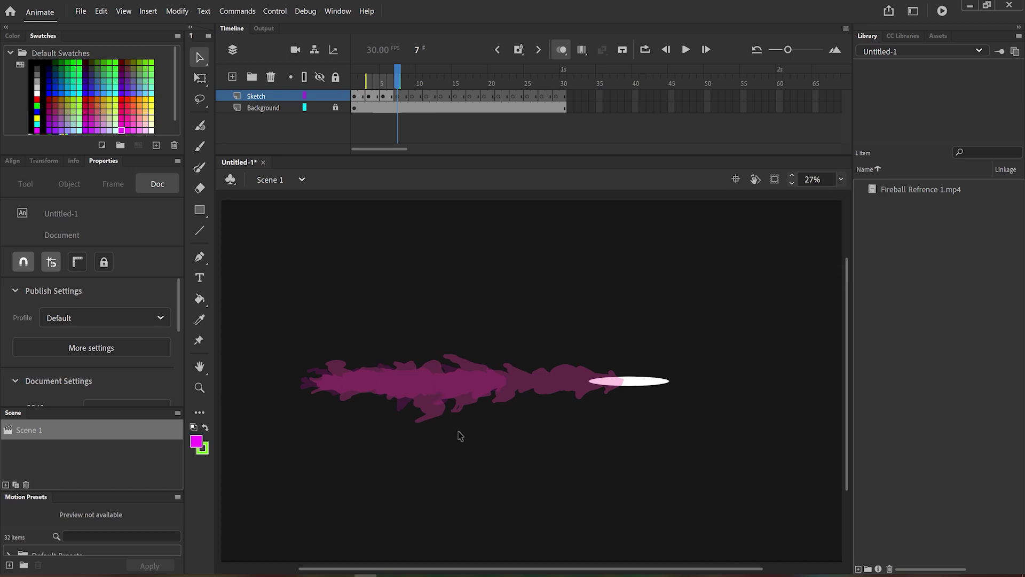
- In the onion skin settings, set the starting opacity to 19% and the previous-frame colour to blue
left_click(556, 54)
left_click(607, 131)
left_click(291, 155)
left_click(373, 193)
left_click(297, 156)
left_click(441, 272)
mouse_move(273, 223)
left_mouse_down()
mouse_move(251, 223)
mouse_move(278, 224)
left_mouse_up()
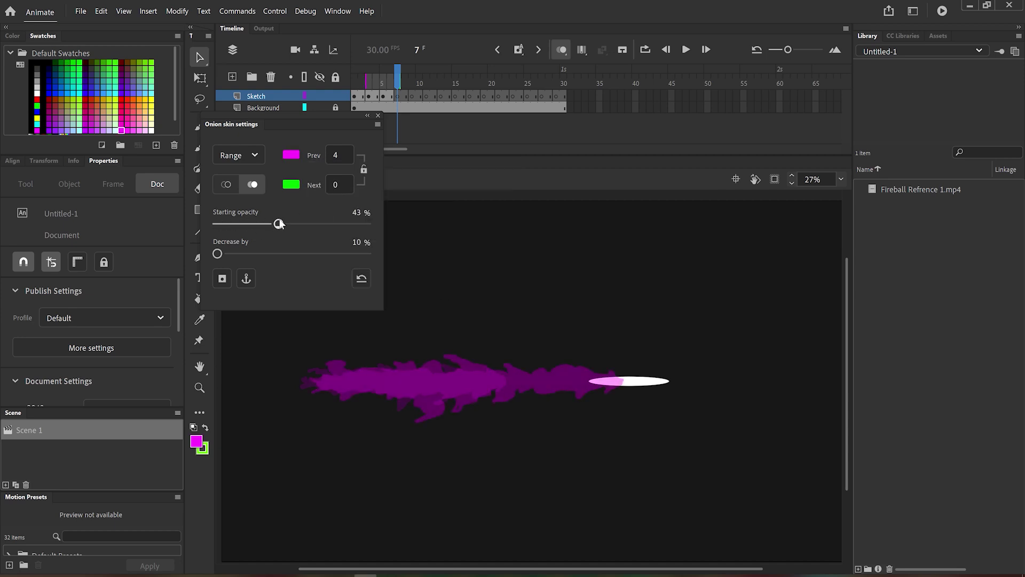
left_click(236, 224)
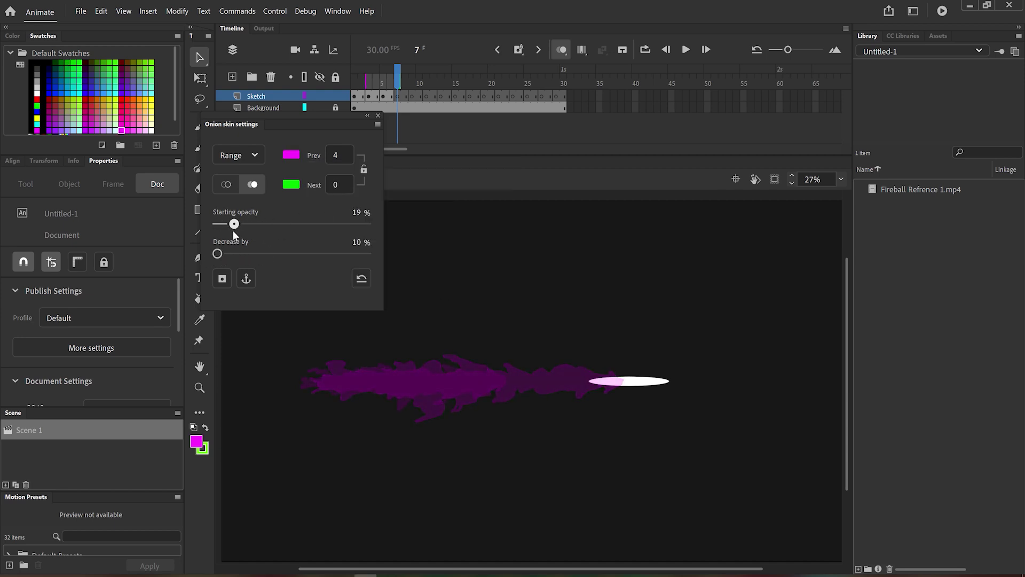
left_click(291, 155)
left_click(389, 252)
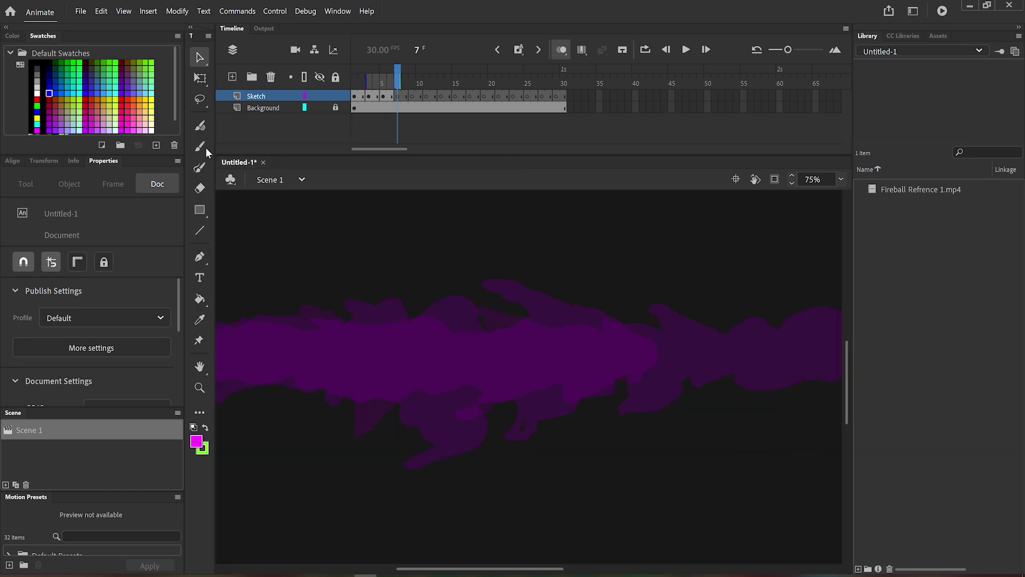
- On frame 7, brush large triangular magenta spikes above and below the onion-skinned flame and connect them with a jagged contour
key("b")
left_click_drag(555, 458, 468, 416)
left_click_drag(539, 250, 612, 340)
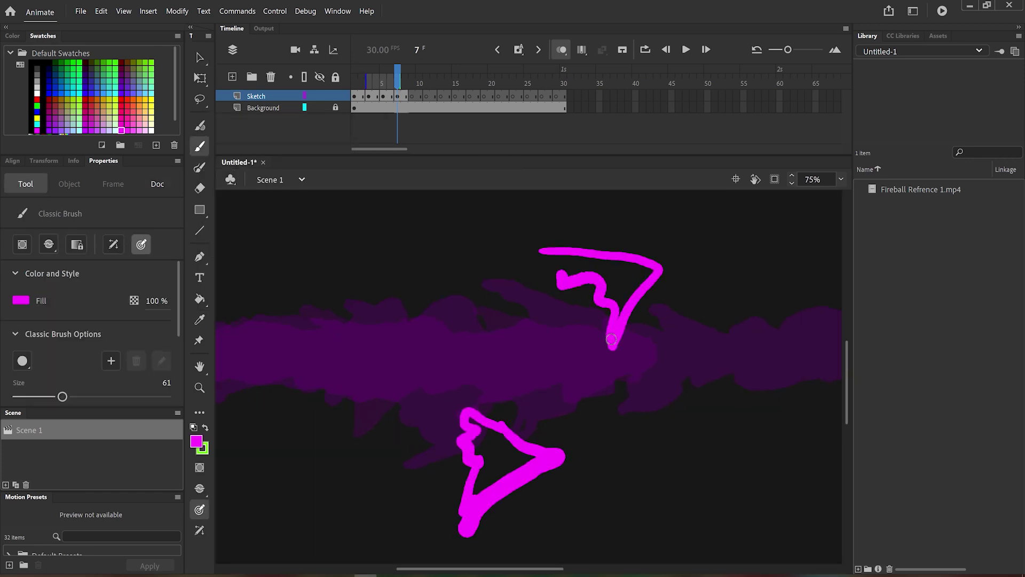
mouse_move(483, 331)
left_mouse_down()
mouse_move(593, 361)
mouse_move(501, 404)
mouse_move(614, 374)
left_mouse_up()
left_click_drag(519, 455, 563, 470)
mouse_move(521, 347)
left_mouse_down()
mouse_move(579, 321)
mouse_move(630, 374)
left_mouse_up()
left_click_drag(561, 467, 609, 445)
- Continue the jagged upper and lower contours toward the rear and draw small pointed tongues at the flame's tail
mouse_move(402, 316)
left_mouse_down()
mouse_move(369, 334)
mouse_move(396, 367)
left_mouse_up()
mouse_move(386, 419)
left_mouse_down()
mouse_move(427, 415)
mouse_move(513, 470)
left_mouse_up()
mouse_move(401, 316)
left_mouse_down()
mouse_move(470, 350)
mouse_move(521, 355)
left_mouse_up()
left_click_drag(273, 346, 355, 373)
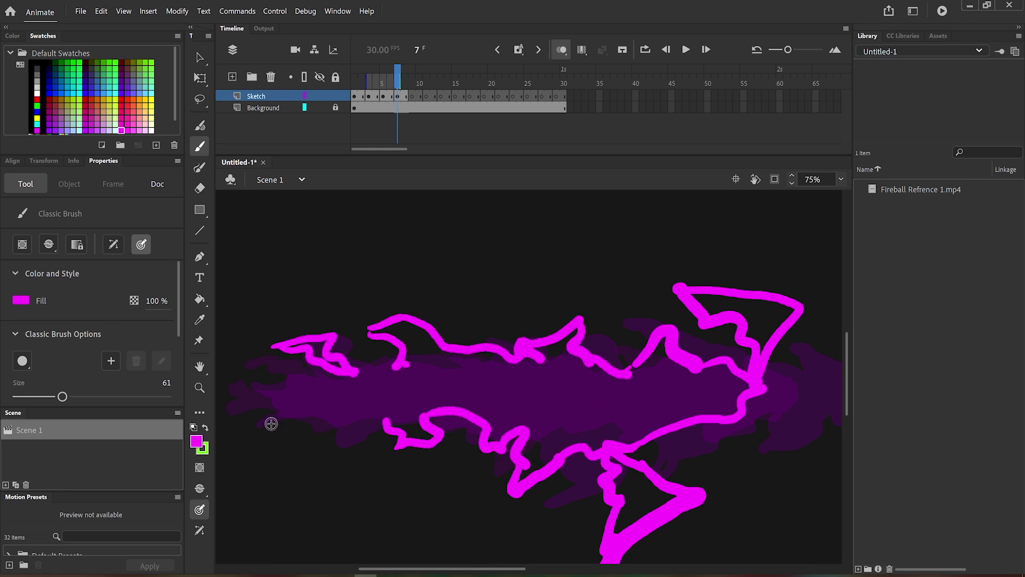
left_click_drag(273, 424, 335, 416)
left_click_drag(317, 380, 259, 402)
left_click_drag(245, 368, 316, 381)
- Delete the upper contour stroke and redraw it as smaller jagged waves joined to the tail tongues, closing the lower contour as well
key("v")
left_click(401, 354)
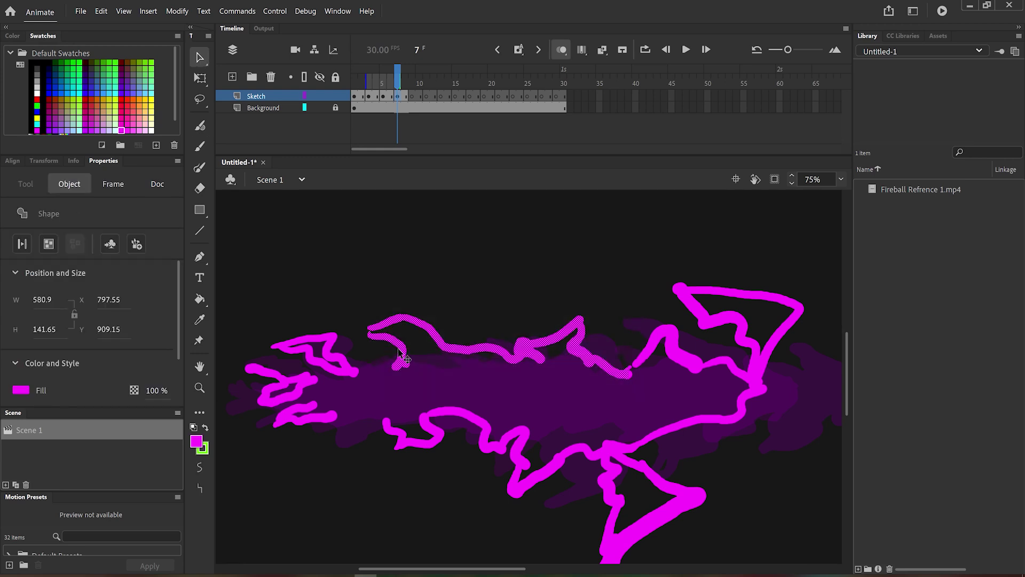
key("Delete")
key("b")
left_click_drag(506, 340, 537, 368)
left_click_drag(609, 334, 632, 374)
left_click_drag(549, 362, 609, 336)
mouse_move(460, 345)
left_mouse_down()
mouse_move(500, 355)
mouse_move(357, 368)
left_mouse_up()
left_click_drag(500, 357, 538, 376)
left_click_drag(390, 405, 334, 419)
left_click_drag(360, 372, 320, 402)
- Extend the magenta outline on frame 7 from the large spikes forward along the onion-skinned flame to the white ball
left_click_drag(775, 402, 375, 379)
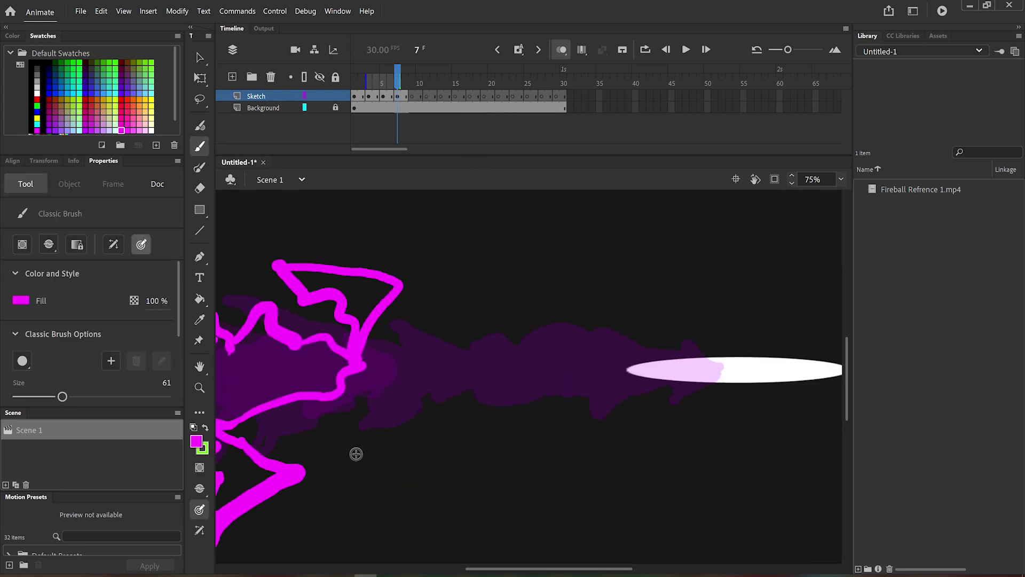
left_click_drag(442, 320, 530, 334)
left_click_drag(518, 372, 464, 403)
mouse_move(445, 320)
left_mouse_down()
mouse_move(404, 385)
mouse_move(475, 342)
left_mouse_up()
left_click_drag(406, 379, 396, 443)
left_click_drag(476, 339, 352, 384)
left_click_drag(374, 347, 471, 401)
left_click_drag(544, 337, 646, 337)
left_click_drag(678, 382, 609, 406)
left_click_drag(608, 398, 499, 390)
left_click_drag(524, 317, 147, 317)
left_click_drag(328, 339, 323, 408)
mouse_move(270, 334)
left_mouse_down()
mouse_move(329, 345)
mouse_move(374, 397)
mouse_move(427, 342)
left_mouse_up()
- Fill the two large spikes and the front section of the frame 7 flame with magenta using the Paint Bucket
key("k")
scroll(728, 405, "left", 10)
left_click(480, 315)
left_click(374, 427)
scroll(376, 420, "left", 5)
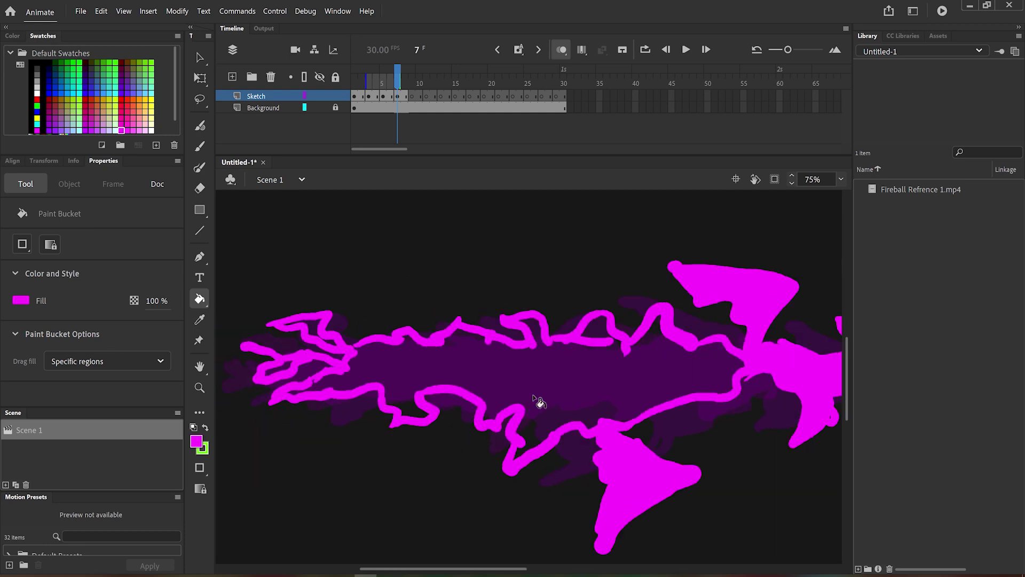
- On frame 9, sketch curved strokes curling back above the detached upper flame piece
key("b")
key(".")
key(".")
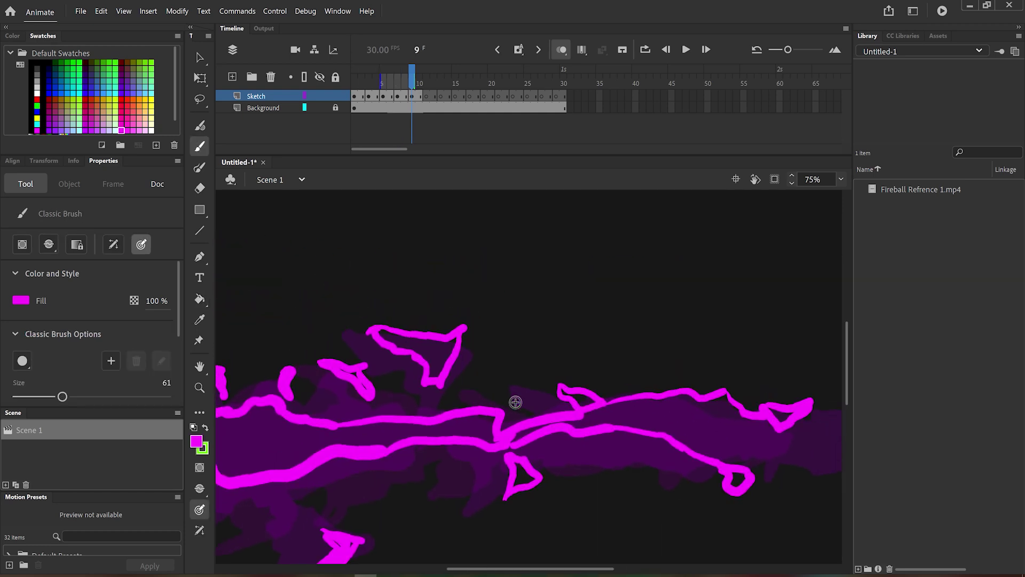
mouse_move(466, 349)
left_mouse_down()
mouse_move(484, 324)
mouse_move(464, 254)
mouse_move(435, 272)
left_mouse_up()
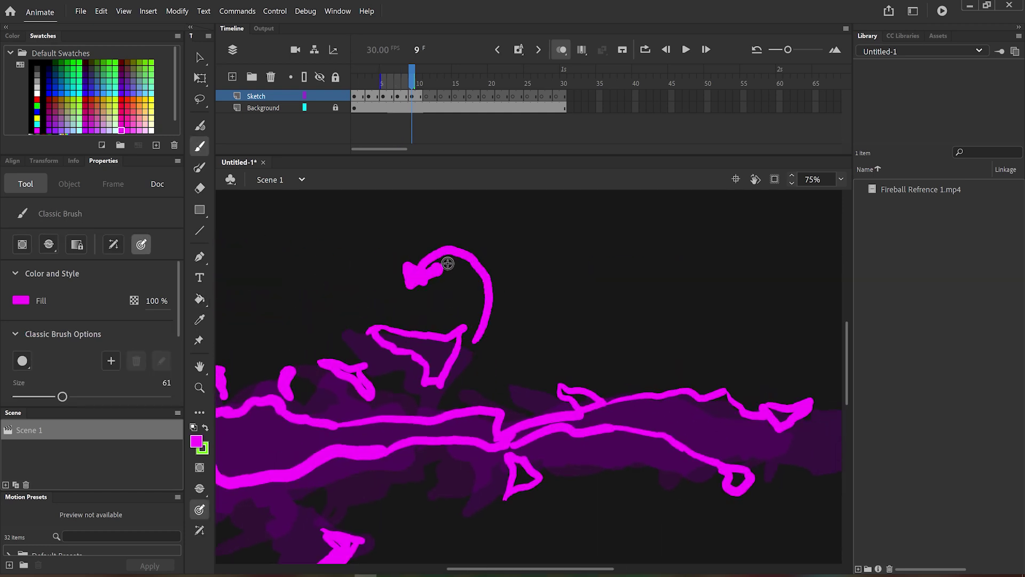
mouse_move(518, 326)
left_mouse_down()
mouse_move(543, 280)
mouse_move(506, 226)
mouse_move(505, 239)
mouse_move(532, 211)
left_mouse_up()
- Return to frame 7, change the Paint Bucket's gap setting to close gaps, and fill the flame body and tongues with magenta
key("k")
key("comma")
key("comma")
scroll(470, 347, "left", 10)
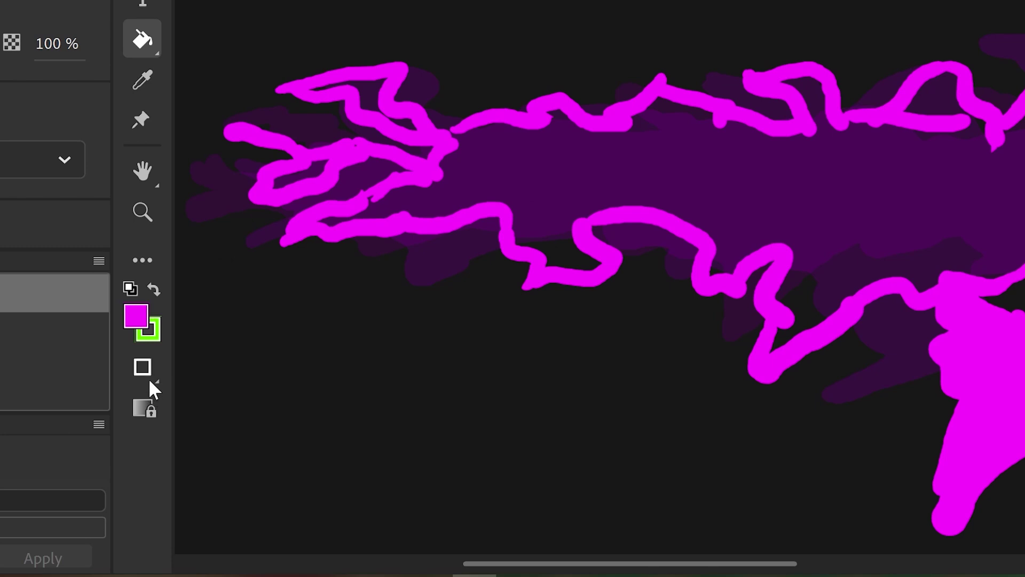
left_click(150, 377)
left_click(272, 439)
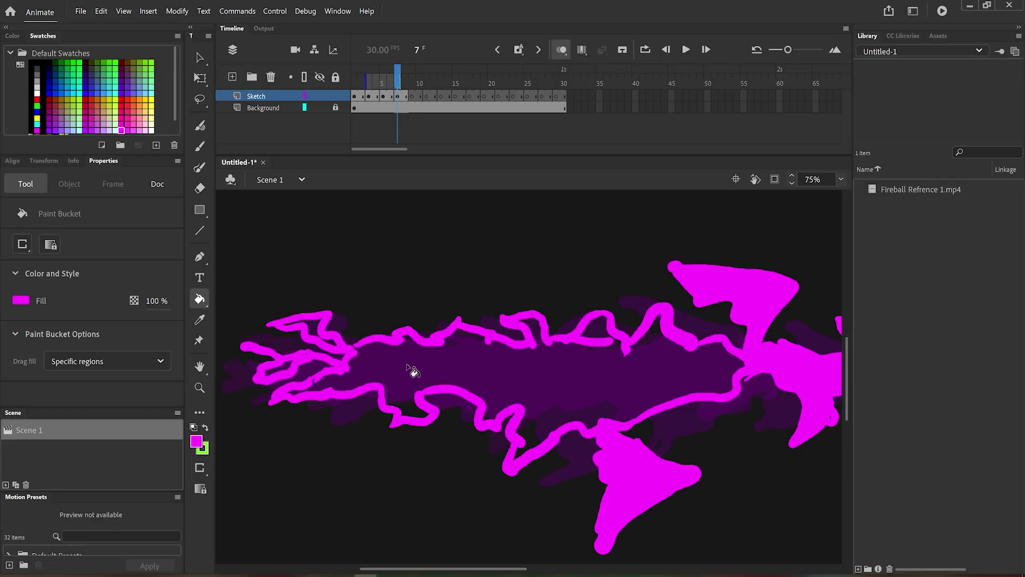
left_click(560, 180)
left_click(315, 334)
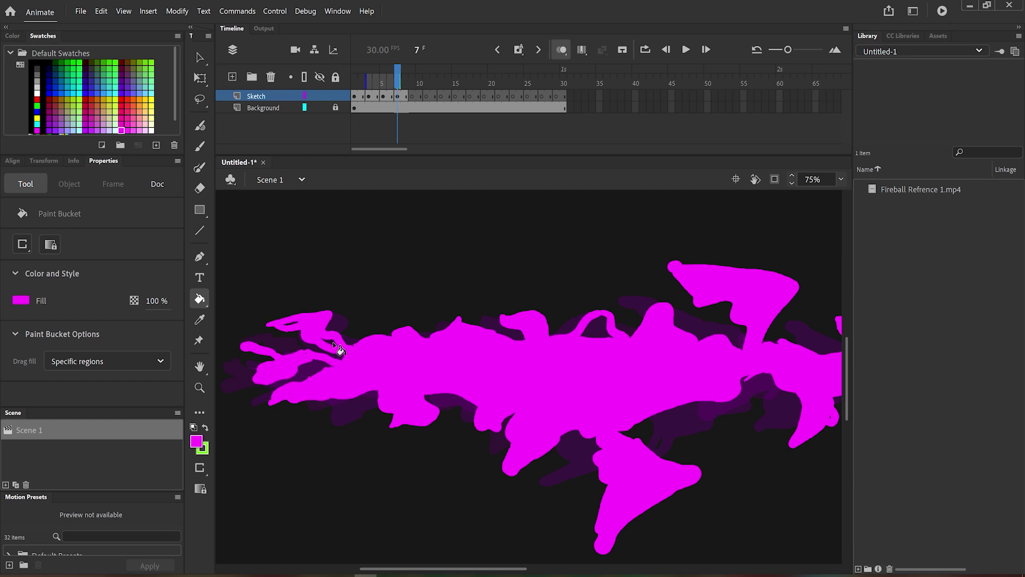
left_click(596, 332)
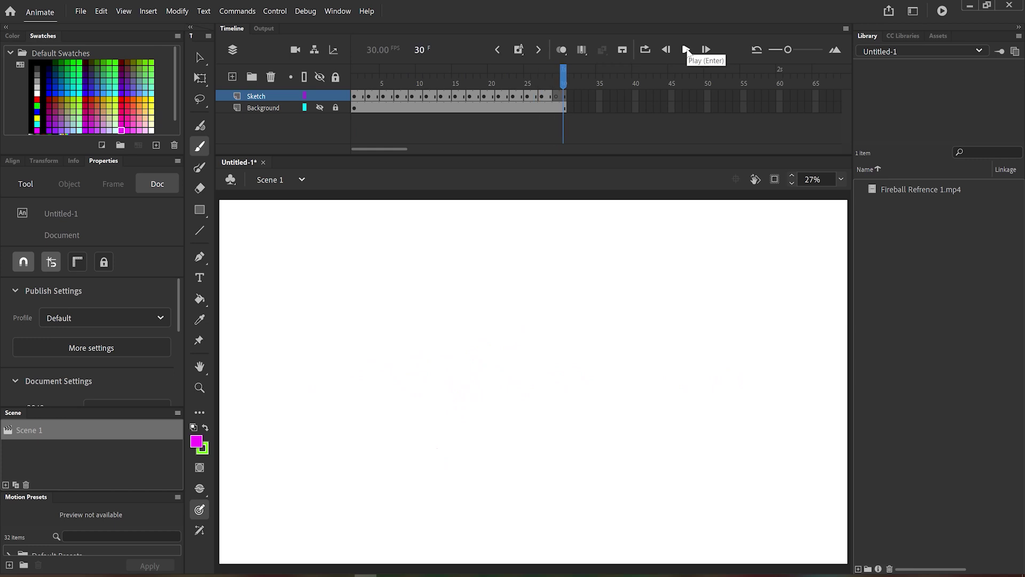
- Play back the rough flame animation and lock the Sketch layer
left_click(687, 50)
left_click(687, 50)
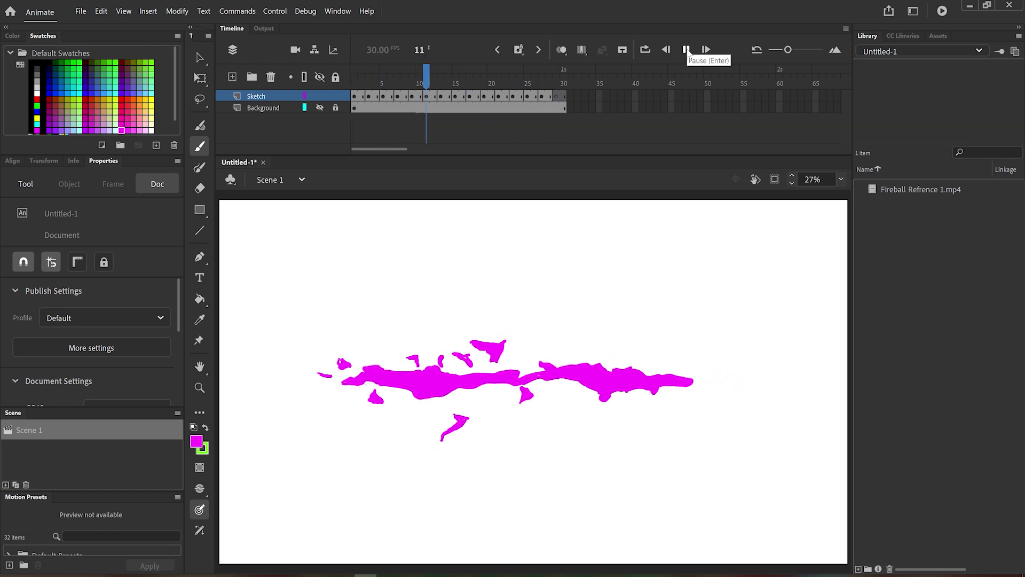
left_click(336, 96)
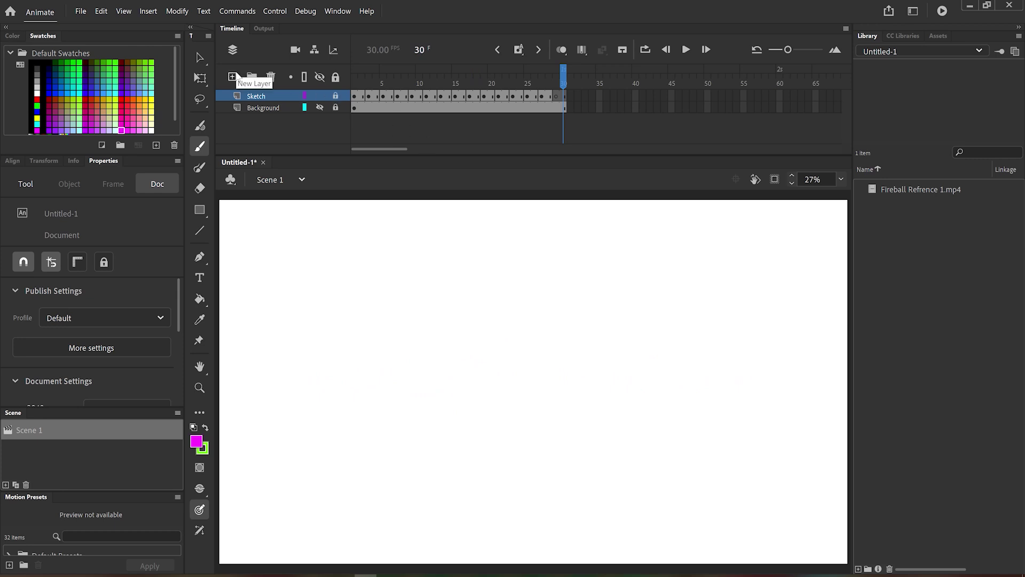
- Add a layer named Main above the Sketch layer and convert its frames to frame-by-frame animation
left_click(233, 77)
left_click(354, 96)
right_click(373, 95)
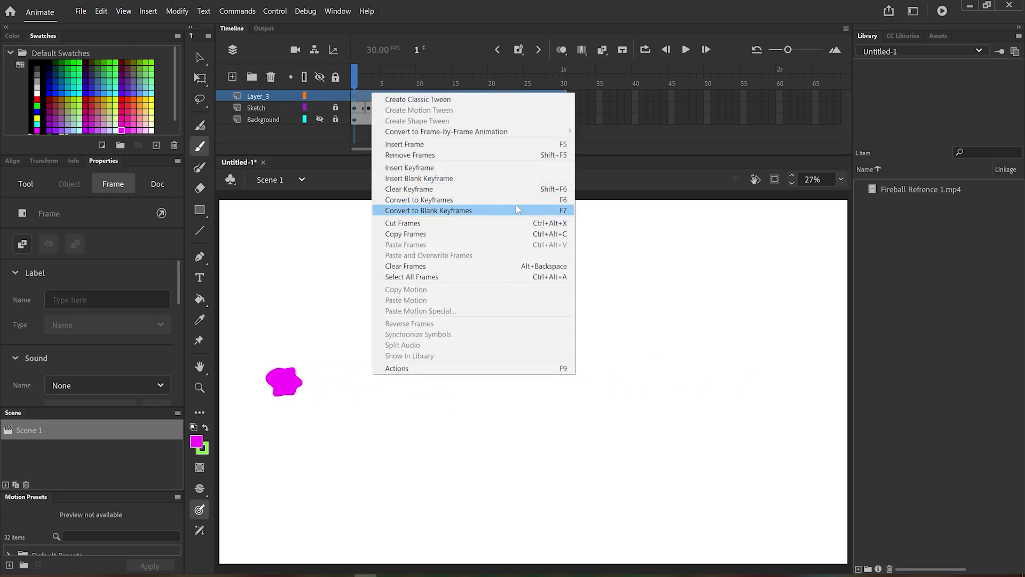
mouse_move(534, 131)
left_click(672, 154)
double_click(261, 97)
type("Main")
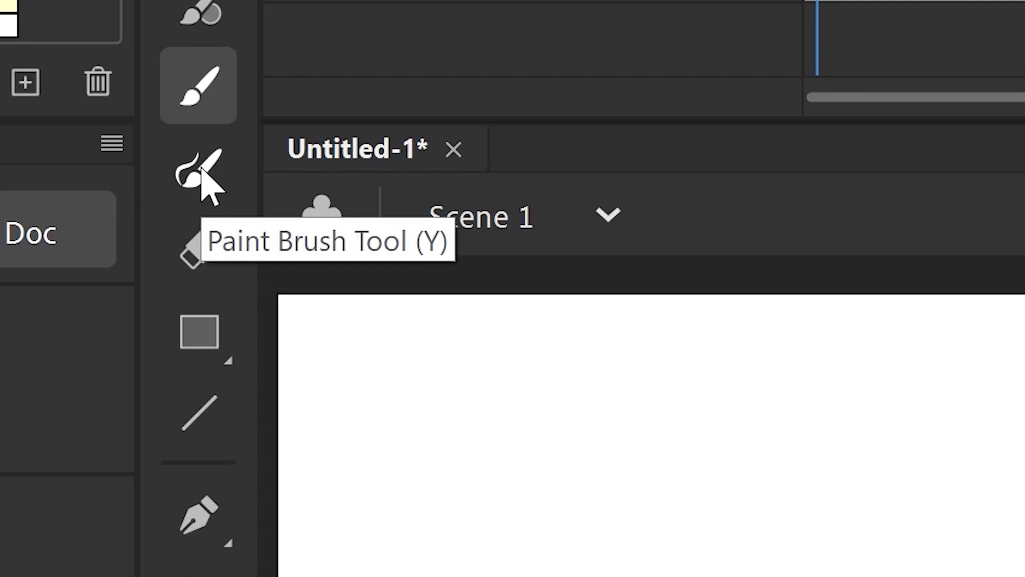
- Switch to the Paint Brush tool, set its stroke colour to black, and try out freehand strokes on the canvas
left_click(201, 170)
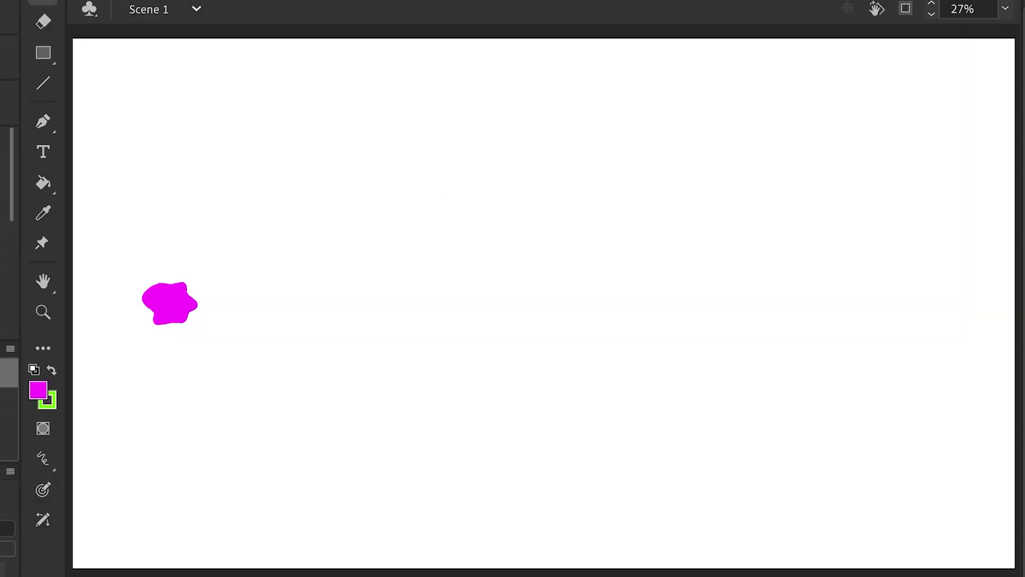
mouse_move(270, 327)
left_mouse_down()
mouse_move(352, 359)
mouse_move(305, 368)
mouse_move(275, 302)
left_mouse_up()
key("ctrl+z")
left_click(49, 401)
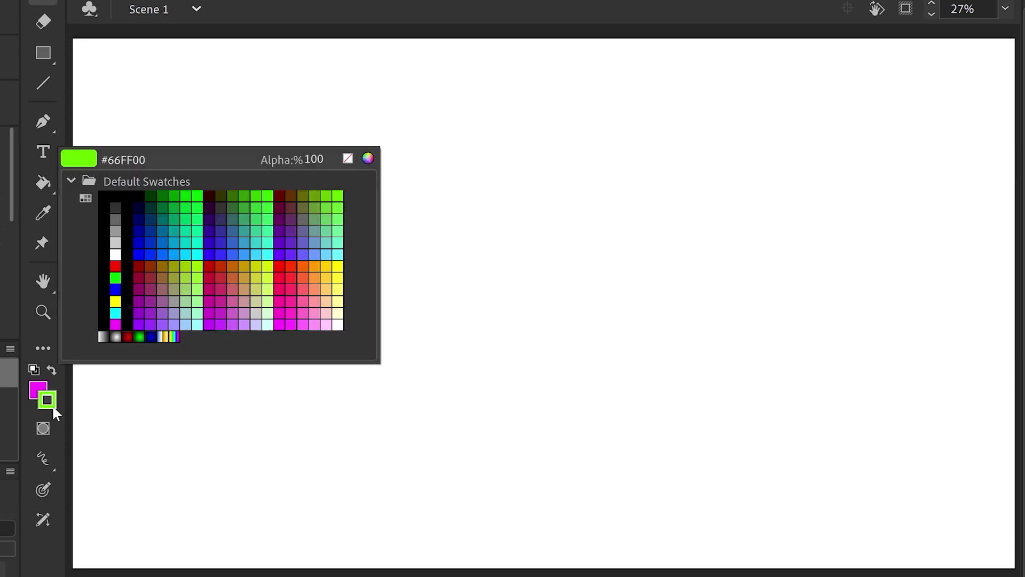
left_click(139, 199)
mouse_move(376, 252)
left_mouse_down()
mouse_move(394, 253)
mouse_move(354, 319)
mouse_move(369, 265)
left_mouse_up()
key("ctrl+z")
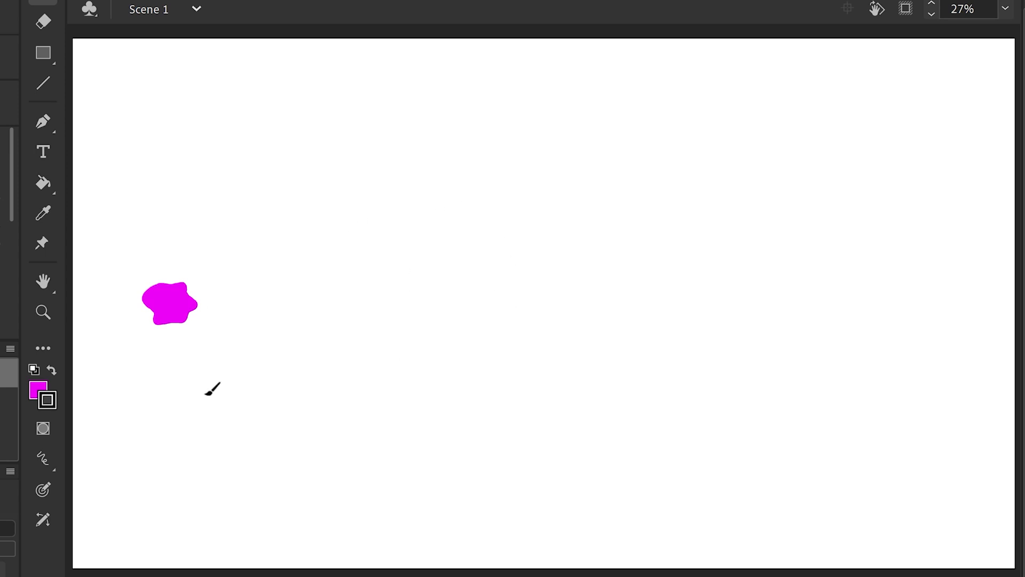
- Try the Straighten drawing mode with a freehand test stroke, and undo the stroke
left_click(52, 468)
left_click(88, 454)
mouse_move(378, 228)
left_mouse_down()
mouse_move(440, 245)
mouse_move(409, 271)
left_mouse_up()
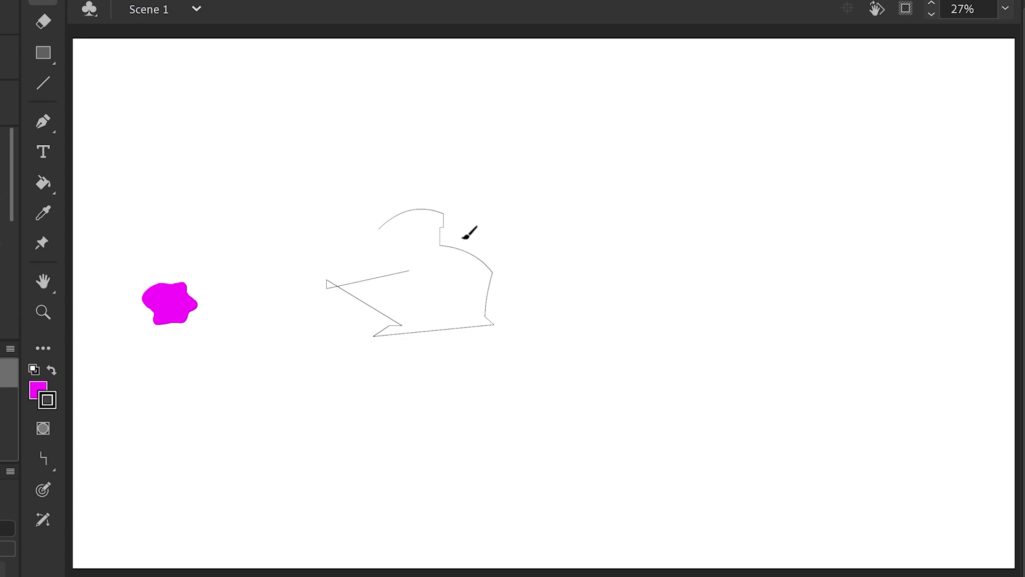
key("ctrl+z")
- Set the Paint Brush's drawing mode to Smooth, draw curved test strokes, and undo them
left_click(45, 461)
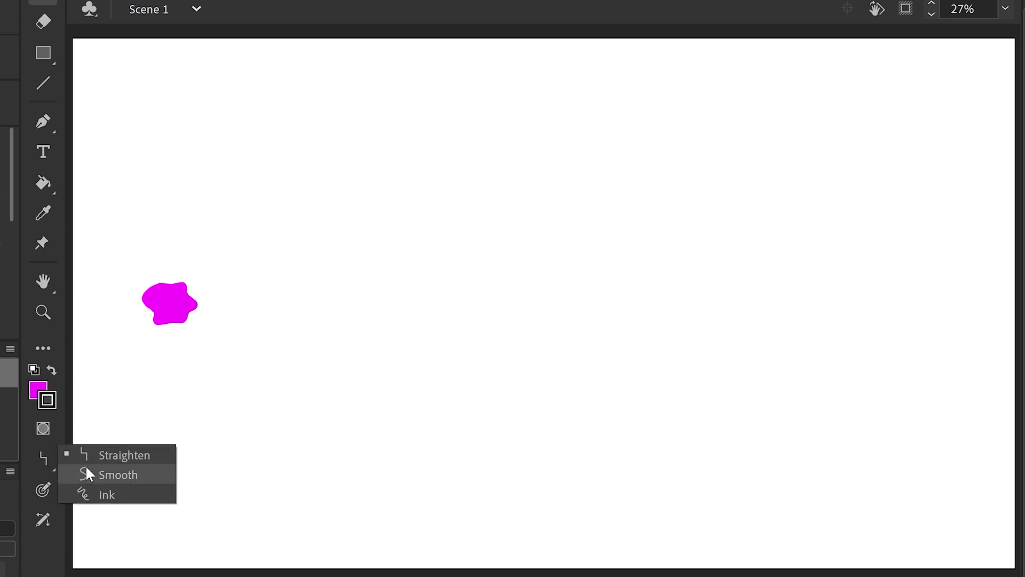
left_click(86, 472)
mouse_move(454, 228)
left_mouse_down()
mouse_move(502, 264)
mouse_move(462, 374)
mouse_move(468, 243)
mouse_move(478, 233)
left_mouse_up()
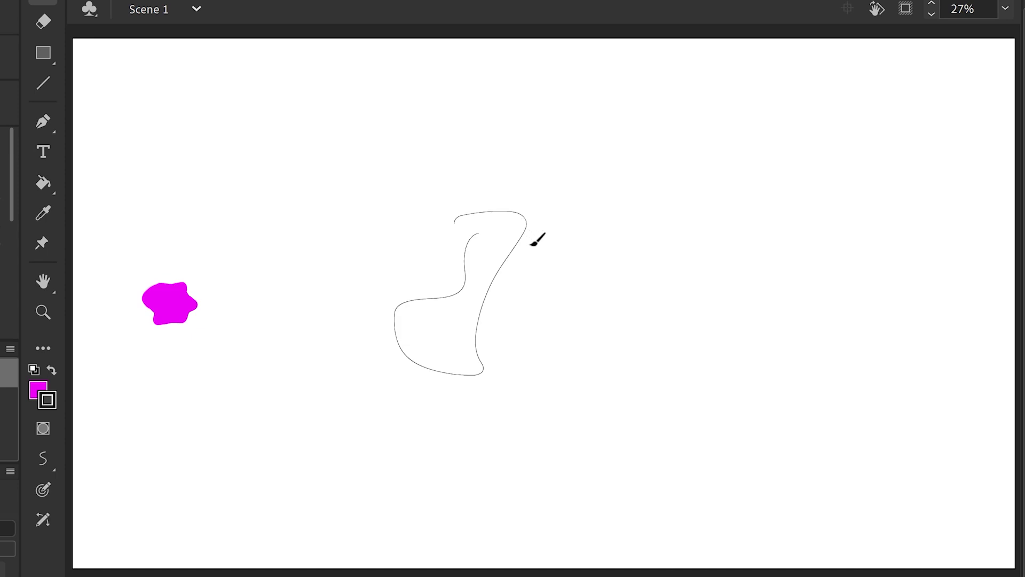
left_click_drag(517, 270, 558, 332)
left_click_drag(517, 271, 510, 342)
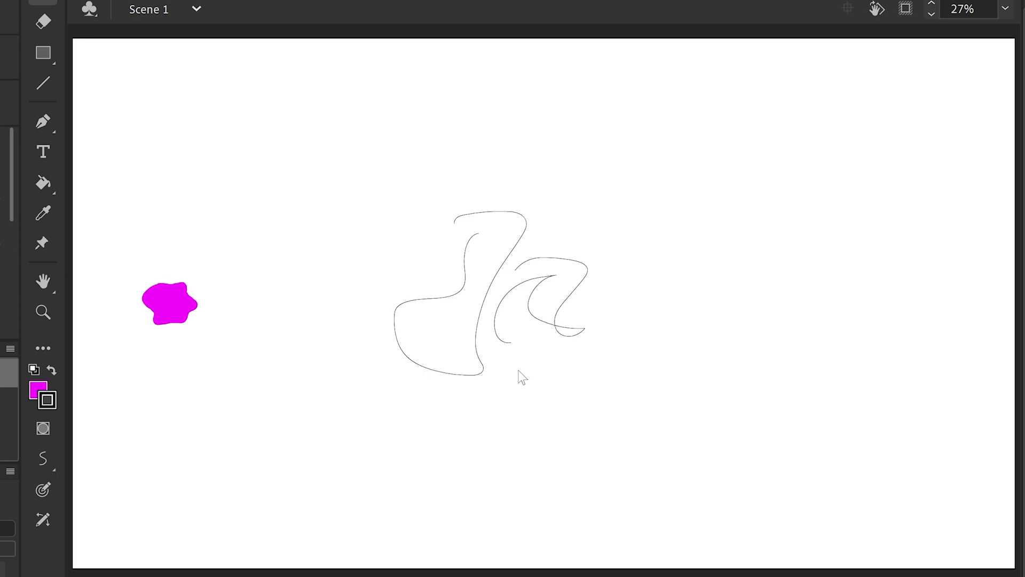
key("ctrl+z")
key("ctrl+z")
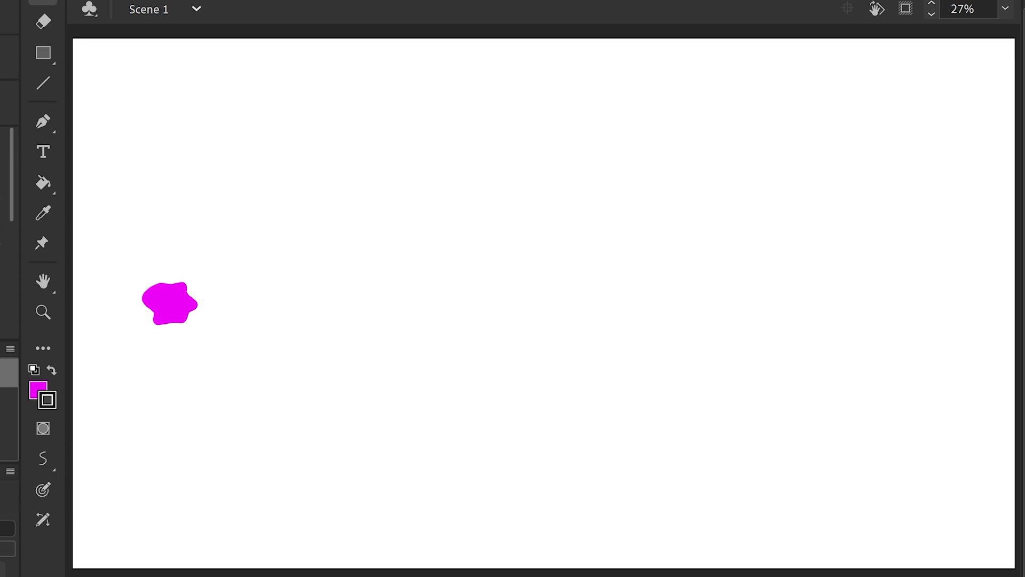
- Try the Paint Brush's pressure option with wavy test strokes and inspect the line width at 200% zoom
left_click(42, 489)
left_click_drag(278, 242, 561, 386)
left_click(1006, 9)
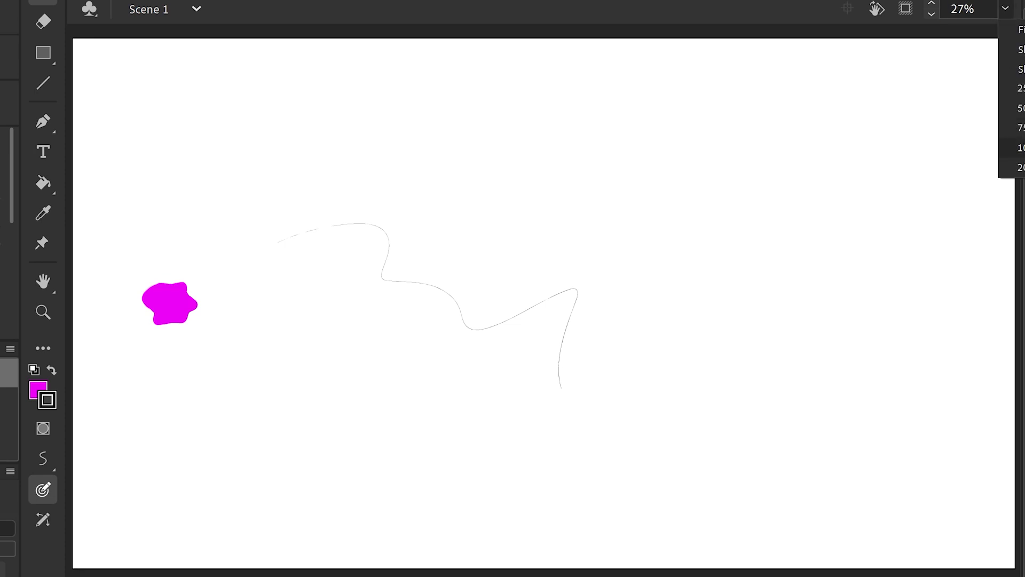
left_click(1012, 101)
scroll(465, 248, "left", 10)
scroll(460, 253, "up", 5)
scroll(556, 199, "left", 5)
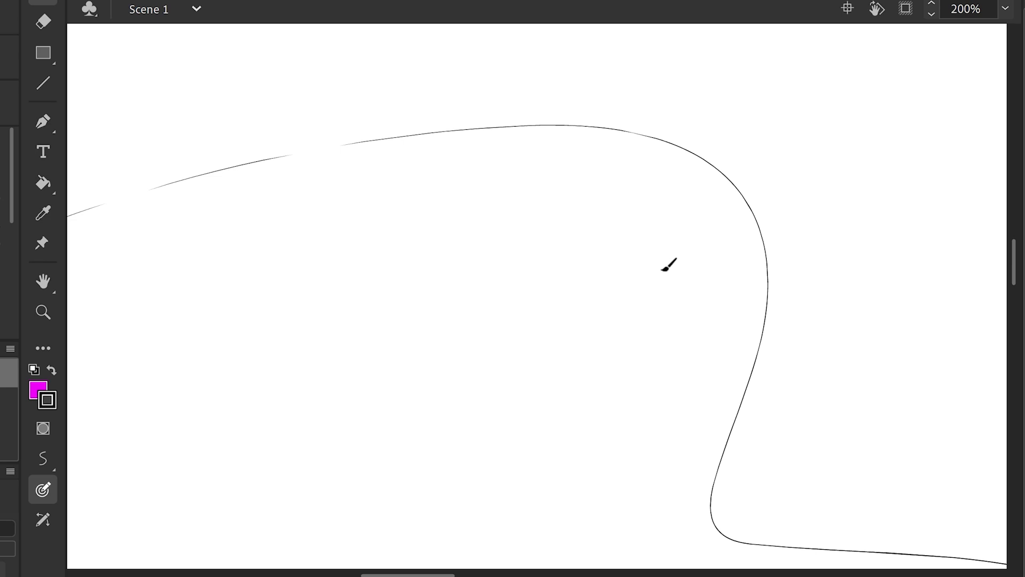
left_click_drag(333, 333, 799, 173)
left_click_drag(809, 220, 647, 253)
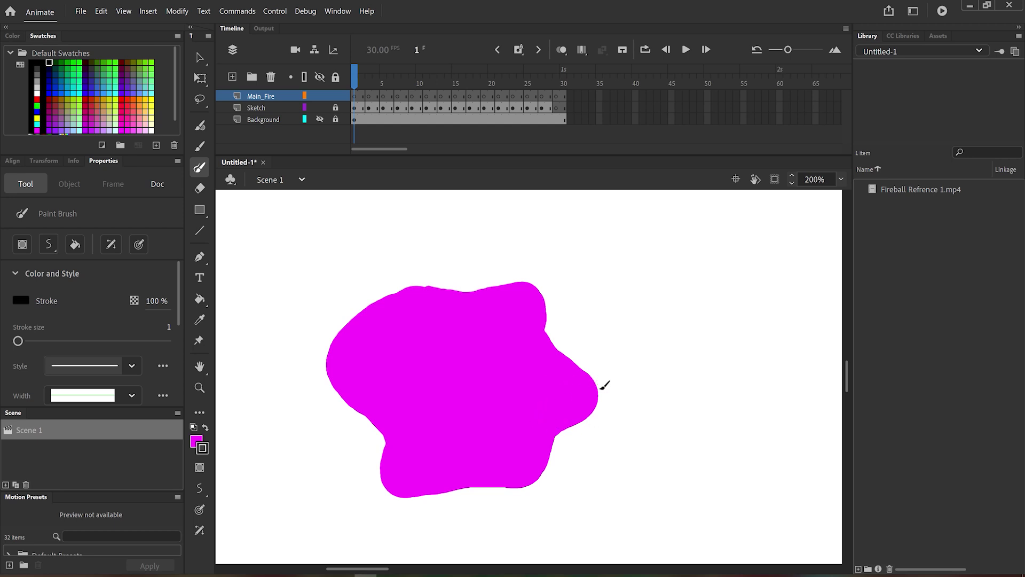
- On frame 1 of Main_Fire, trace around the magenta fireball with a wavy black outline that has small pointed flame tips
left_click_drag(601, 390, 592, 390)
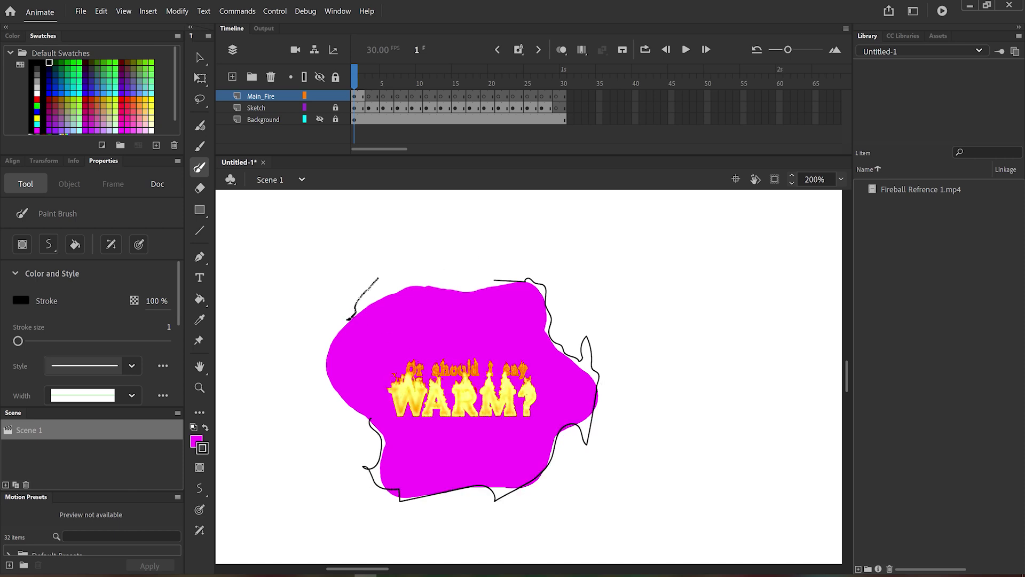
mouse_move(348, 319)
left_mouse_down()
mouse_move(375, 281)
mouse_move(437, 277)
left_mouse_up()
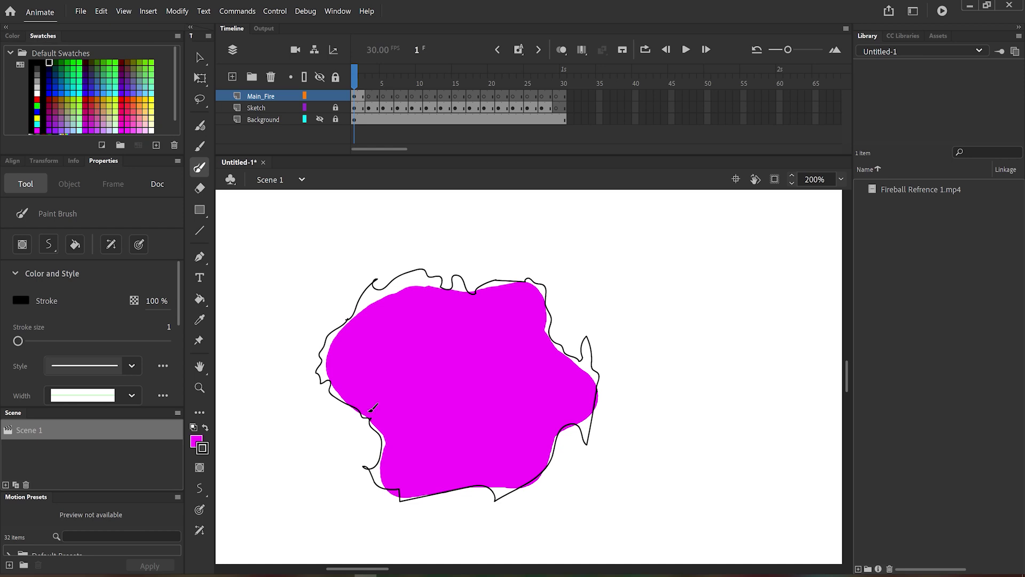
- Go to frame 3 and turn on onion skinning to use the frame 1 outline as a guide
left_click(382, 132)
left_click(370, 75)
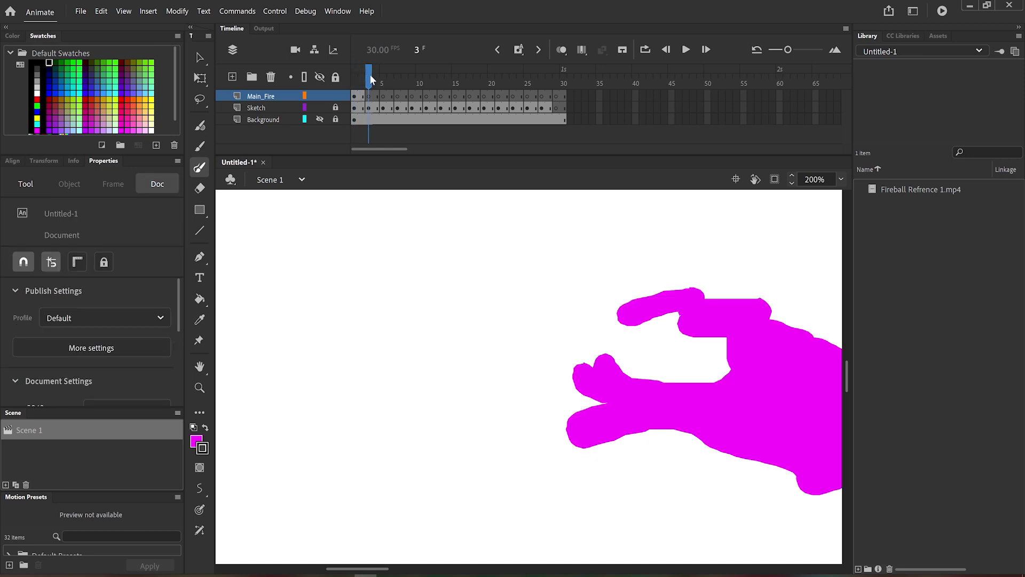
left_click(561, 50)
scroll(656, 474, "right", 3)
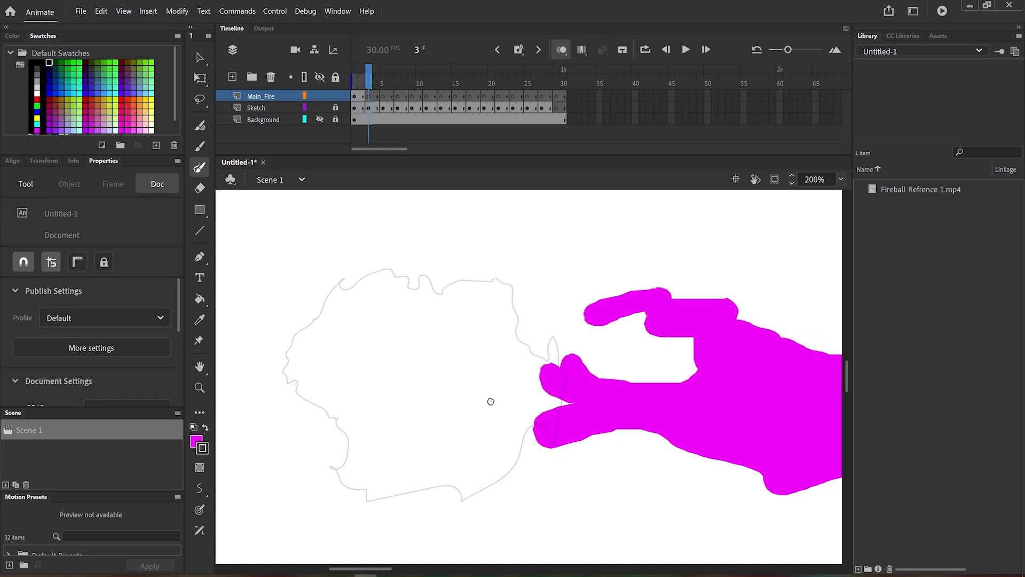
scroll(390, 414, "left", 2)
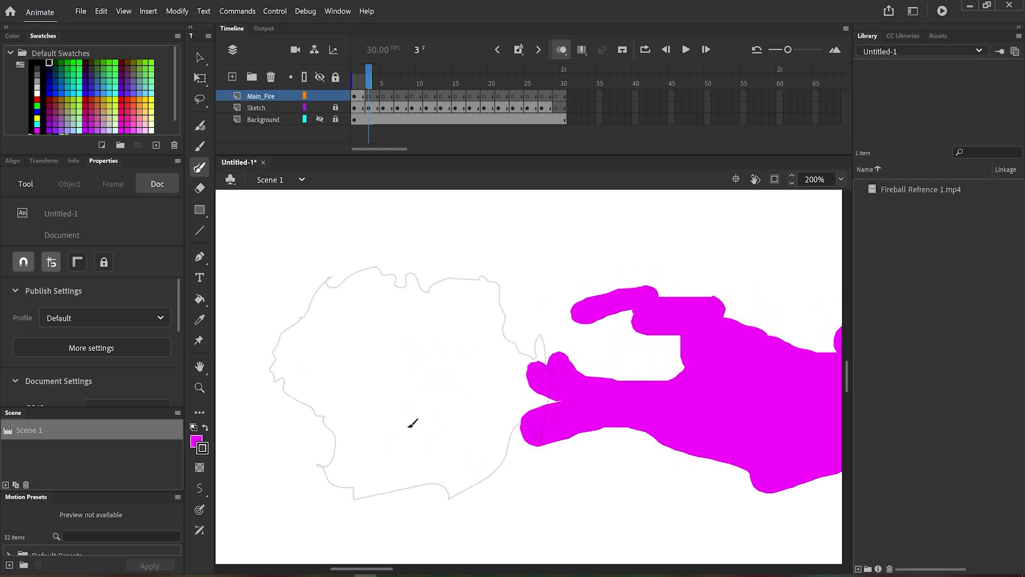
scroll(401, 419, "up", 5)
scroll(498, 467, "down", 5)
scroll(602, 440, "right", 3)
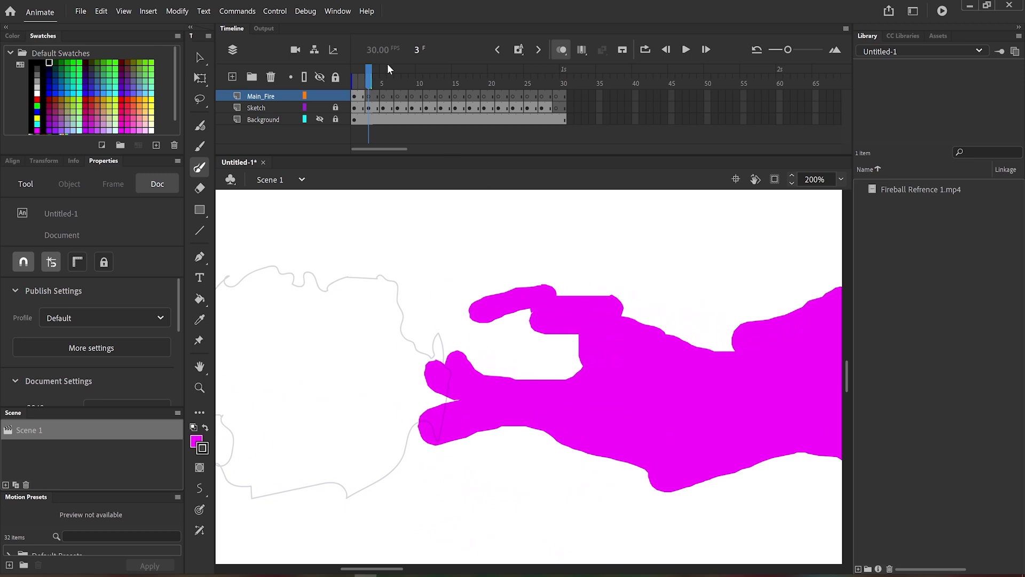
- Unlock the Sketch layer to check its onion skin, and lock it again
left_click(336, 108)
left_click(336, 108)
left_click(336, 108)
left_click(335, 108)
left_click(335, 108)
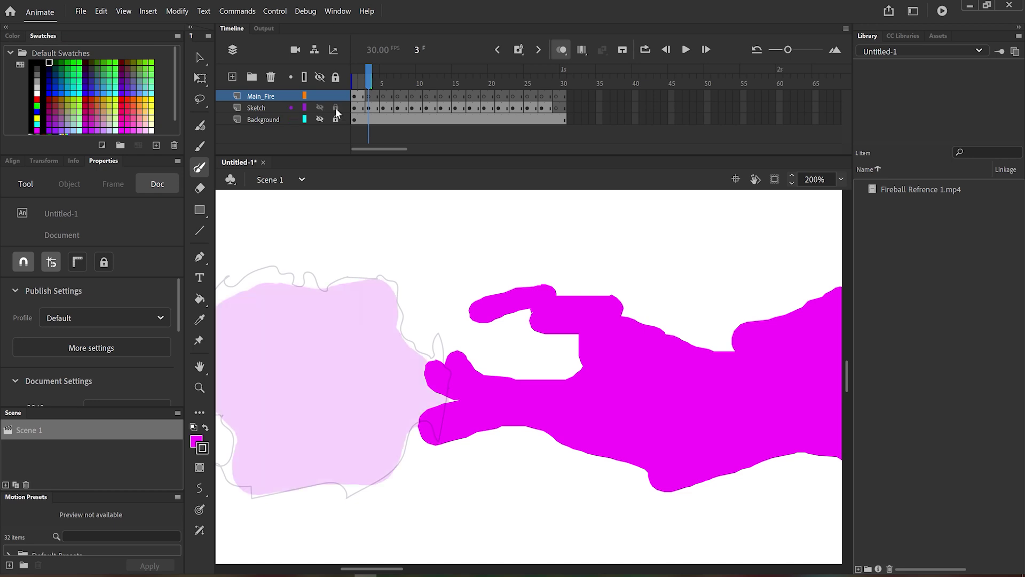
left_click(336, 108)
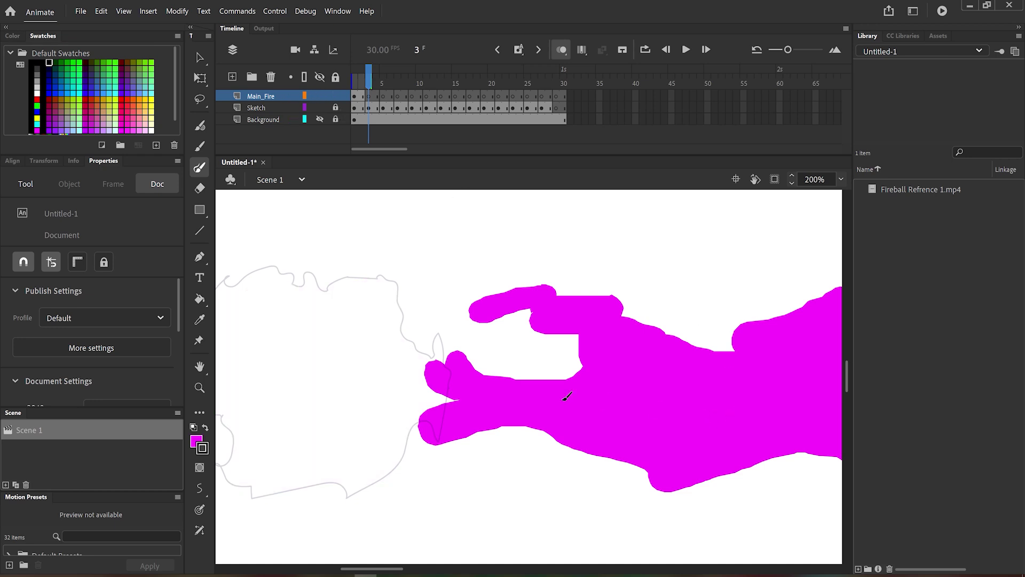
- On frame 3, outline the trailing flame tongues behind the fireball with a wavy black line that has pointed tips
scroll(566, 396, "left", 3)
scroll(433, 337, "up", 2)
mouse_move(501, 413)
left_mouse_down()
mouse_move(473, 407)
mouse_move(550, 407)
mouse_move(528, 431)
mouse_move(437, 440)
left_mouse_up()
left_click_drag(389, 346, 499, 326)
left_click_drag(486, 367, 522, 367)
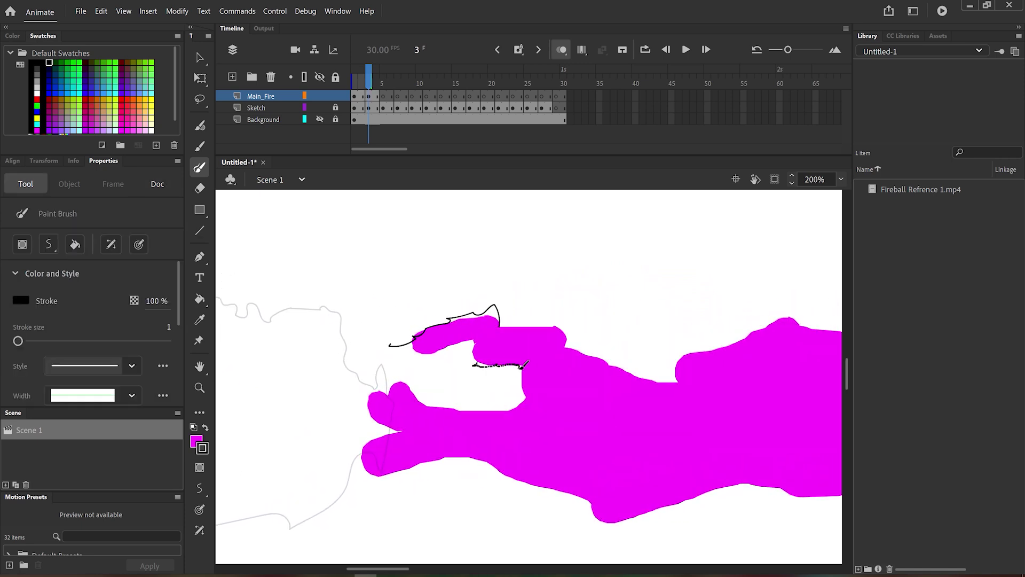
mouse_move(507, 477)
left_mouse_down()
mouse_move(364, 422)
mouse_move(380, 380)
left_mouse_up()
left_click_drag(586, 501, 459, 505)
left_click_drag(668, 435, 528, 449)
mouse_move(634, 340)
left_mouse_down()
mouse_move(662, 342)
mouse_move(506, 368)
left_mouse_up()
mouse_move(506, 369)
left_mouse_down()
mouse_move(485, 380)
mouse_move(360, 341)
left_mouse_up()
left_click_drag(585, 394, 438, 348)
- Continue the frame 3 outline along the flame body's upper edge, adding pointed curls at the dips and bumps
left_click_drag(632, 445, 565, 468)
left_click_drag(565, 461, 328, 489)
mouse_move(652, 347)
left_mouse_down()
mouse_move(398, 398)
mouse_move(497, 335)
left_mouse_up()
left_click_drag(497, 336, 366, 313)
left_click_drag(448, 365, 366, 315)
left_click_drag(449, 368, 254, 342)
left_click_drag(667, 392, 407, 338)
mouse_move(592, 263)
left_mouse_down()
mouse_move(620, 299)
mouse_move(405, 286)
left_mouse_up()
left_click_drag(729, 380, 519, 395)
left_click_drag(515, 293, 730, 336)
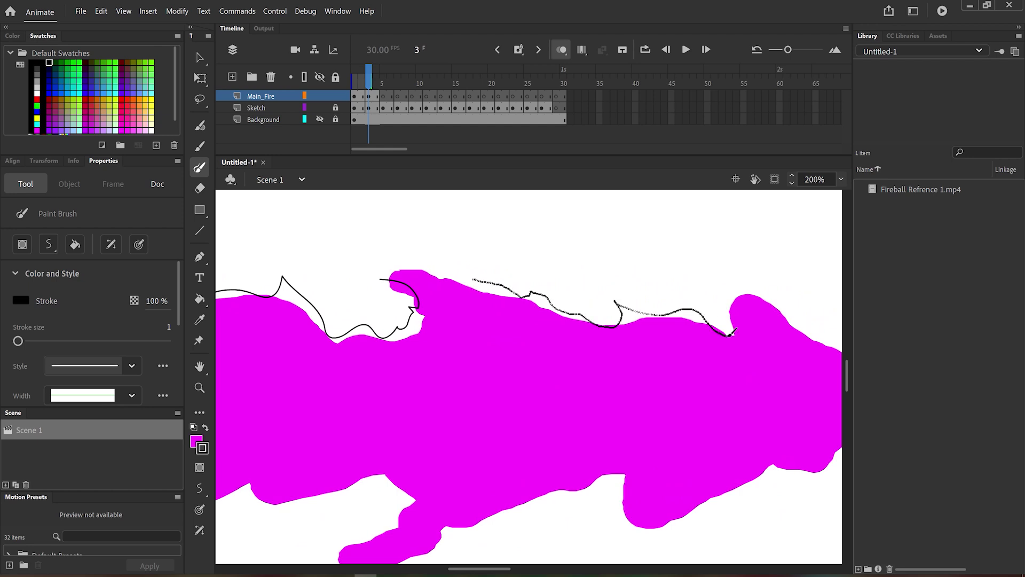
left_click_drag(380, 277, 520, 295)
- Finish the frame 3 outline around the rounded front, along the underside, and around the lower trailing tongue
left_click_drag(748, 374, 567, 374)
left_click_drag(697, 415, 530, 339)
left_click_drag(590, 383, 672, 272)
left_click_drag(783, 301, 516, 373)
left_click_drag(343, 416, 227, 441)
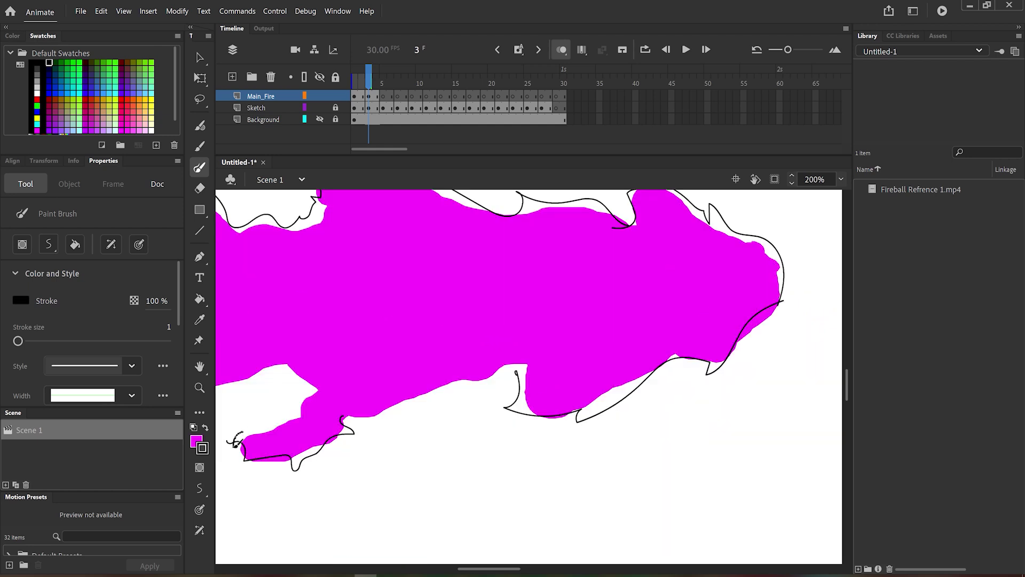
mouse_move(518, 371)
left_mouse_down()
mouse_move(553, 401)
mouse_move(378, 513)
mouse_move(534, 383)
left_mouse_up()
mouse_move(315, 396)
left_mouse_down()
mouse_move(624, 379)
mouse_move(505, 341)
left_mouse_up()
- Move to frame 5 and outline the flame's underside and its hanging tongue at 200% zoom
left_click(842, 179)
left_click(819, 194)
left_click(384, 83)
left_click(841, 180)
left_click(820, 264)
mouse_move(317, 294)
left_mouse_down()
mouse_move(618, 308)
mouse_move(395, 329)
mouse_move(529, 357)
mouse_move(347, 393)
mouse_move(454, 336)
left_mouse_up()
mouse_move(681, 473)
left_mouse_down()
mouse_move(391, 470)
mouse_move(391, 306)
left_mouse_up()
mouse_move(795, 304)
left_mouse_down()
mouse_move(582, 429)
mouse_move(475, 300)
left_mouse_up()
left_click_drag(731, 471, 676, 477)
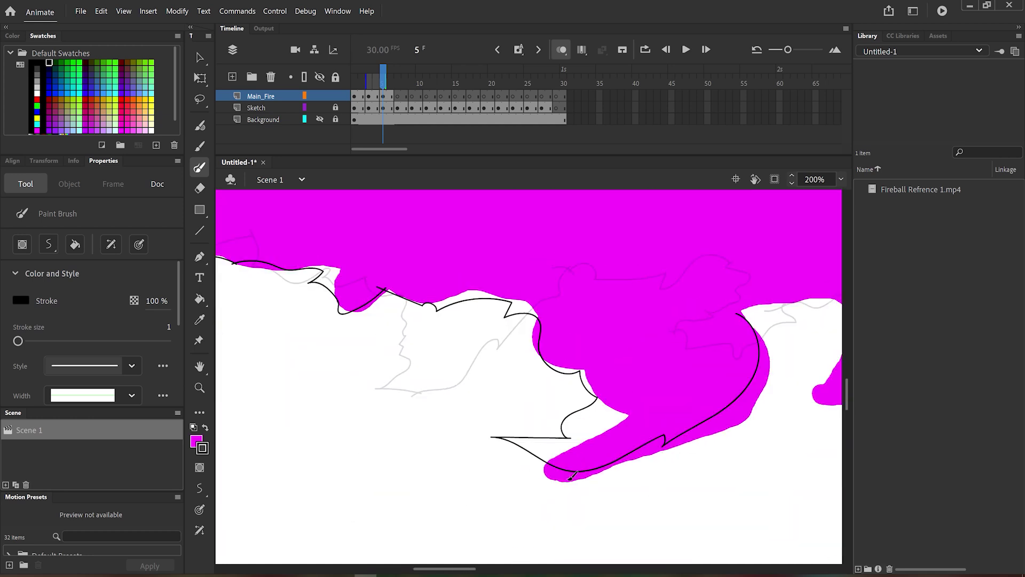
- Select and delete the spiky outline at the tip of the hanging tongue on frame 5
left_click(200, 57)
left_click(491, 437)
key("Delete")
right_click(501, 440)
mouse_move(534, 351)
left_click(676, 362)
left_click_drag(493, 453, 493, 416)
- With the Paint Brush, continue the frame 5 outline along the underside notches and around the front of the flame
left_click(200, 168)
left_click_drag(598, 397, 507, 406)
left_click_drag(731, 384, 468, 400)
mouse_move(748, 309)
left_mouse_down()
mouse_move(497, 320)
mouse_move(474, 414)
left_mouse_up()
left_click_drag(756, 357, 516, 374)
left_click_drag(747, 320, 560, 298)
left_click_drag(535, 374, 405, 406)
left_click_drag(805, 395, 514, 385)
mouse_move(604, 432)
left_mouse_down()
mouse_move(303, 415)
mouse_move(297, 435)
left_mouse_up()
mouse_move(774, 309)
left_mouse_down()
mouse_move(408, 402)
mouse_move(611, 244)
mouse_move(721, 334)
left_mouse_up()
mouse_move(725, 347)
left_mouse_down()
mouse_move(635, 304)
mouse_move(332, 327)
left_mouse_up()
left_click_drag(392, 228, 742, 270)
left_click_drag(686, 365, 388, 390)
- Try outlining the upper edge of the frame 5 flame in Smooth mode, and undo the strokes
left_click_drag(323, 415, 508, 411)
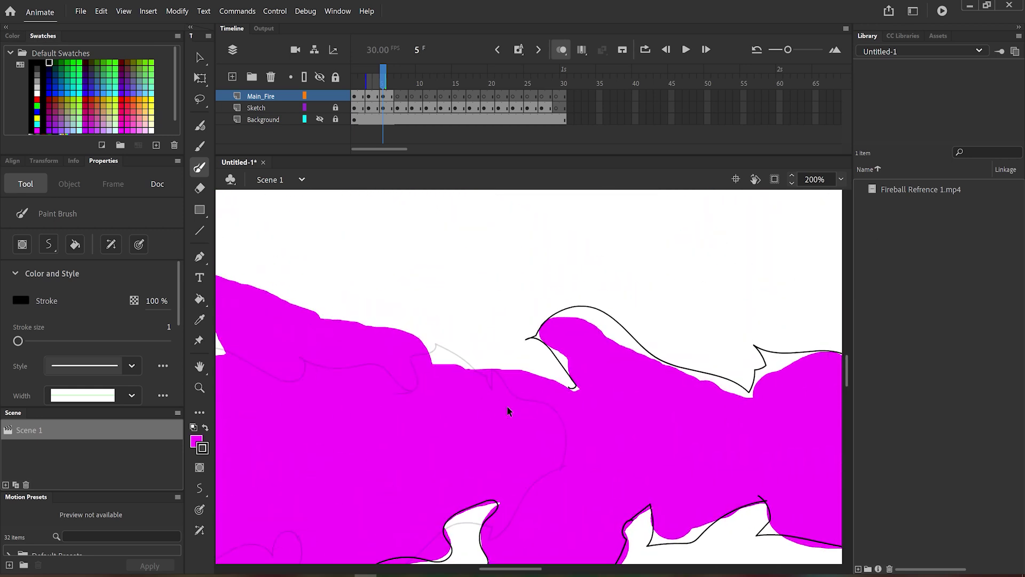
key("ctrl+z")
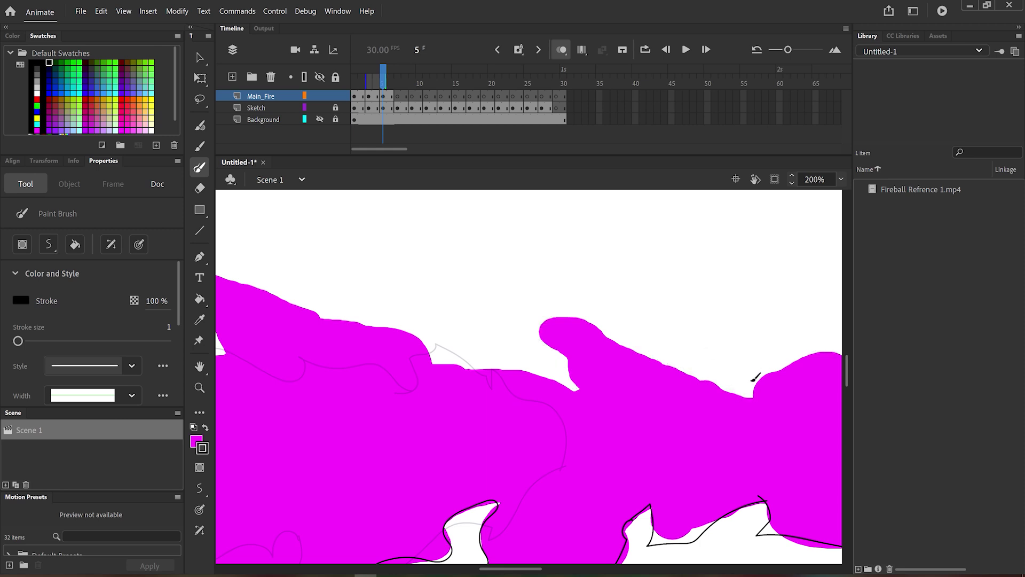
left_click_drag(753, 385, 753, 386)
key("ctrl+z")
- Change the Paint Brush's drawing mode to Ink, try a jagged test stroke, and undo it
left_click_drag(178, 291, 176, 387)
left_click(202, 495)
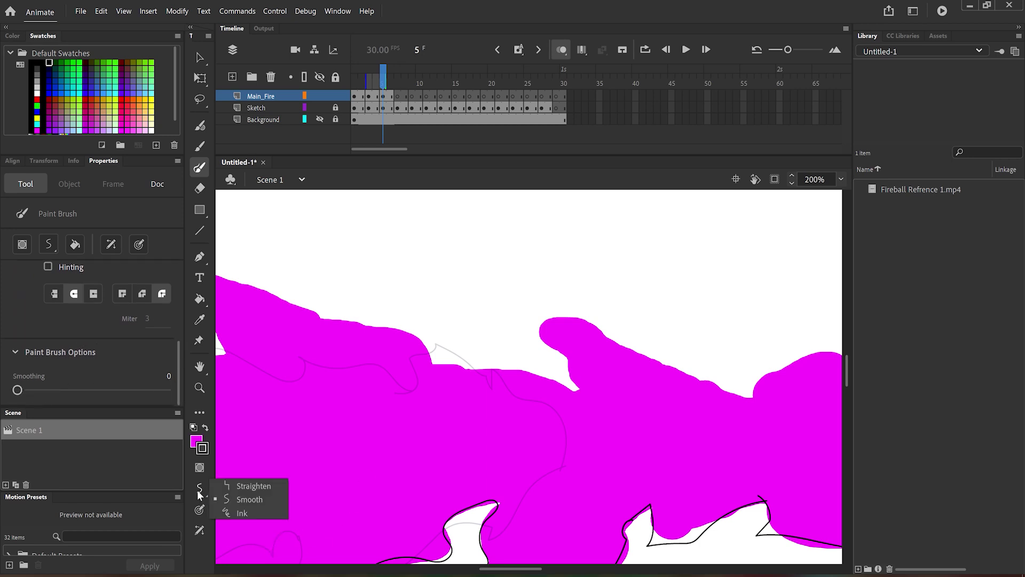
left_click(234, 510)
left_click_drag(505, 274, 669, 326)
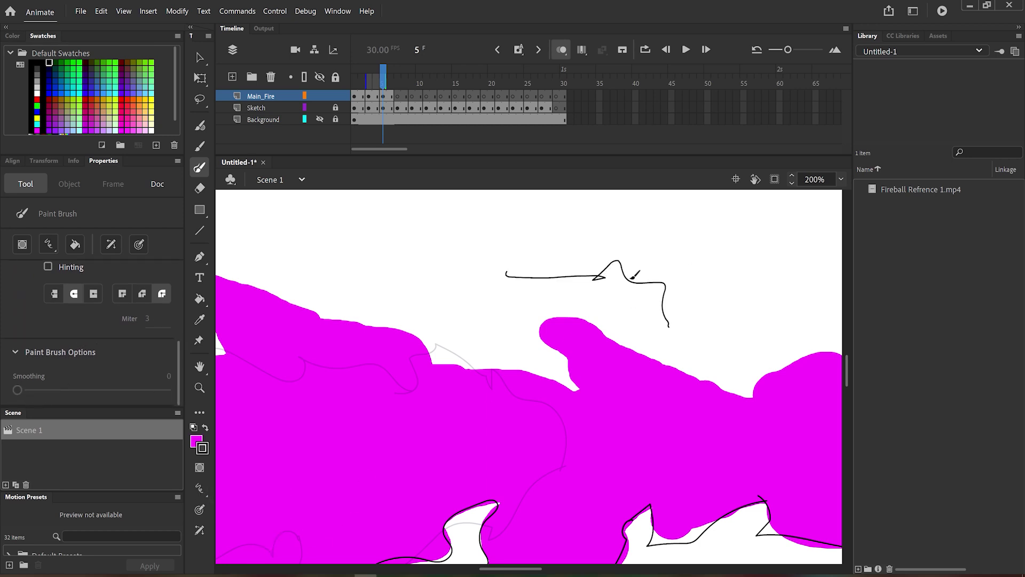
key("ctrl+z")
- In Ink mode, outline the front part of frame 5's upper edge with jagged notches, including the small curled tongue
left_click_drag(718, 392, 751, 396)
scroll(622, 434, "right", 5)
scroll(623, 434, "down", 2)
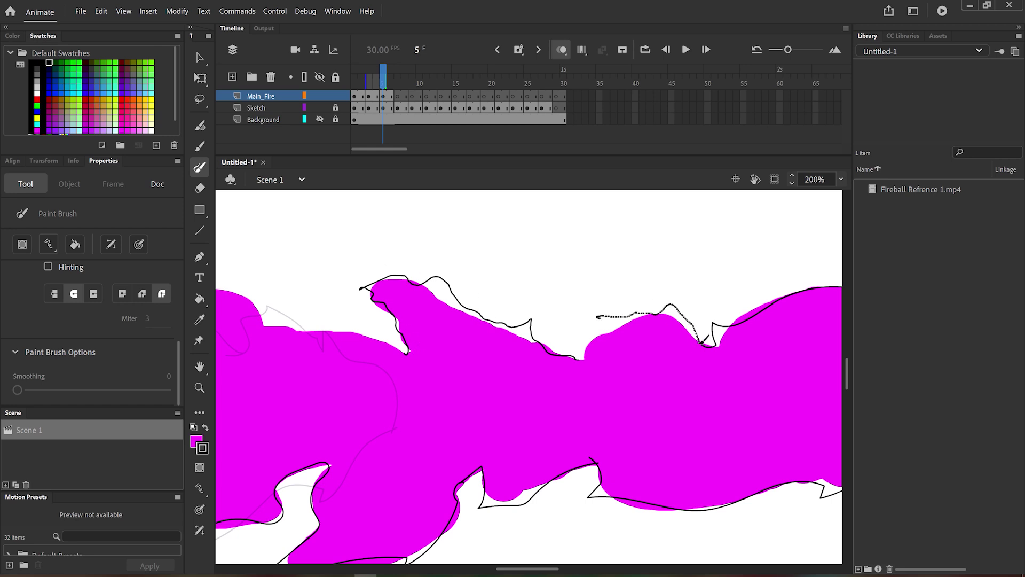
left_click_drag(703, 340, 704, 339)
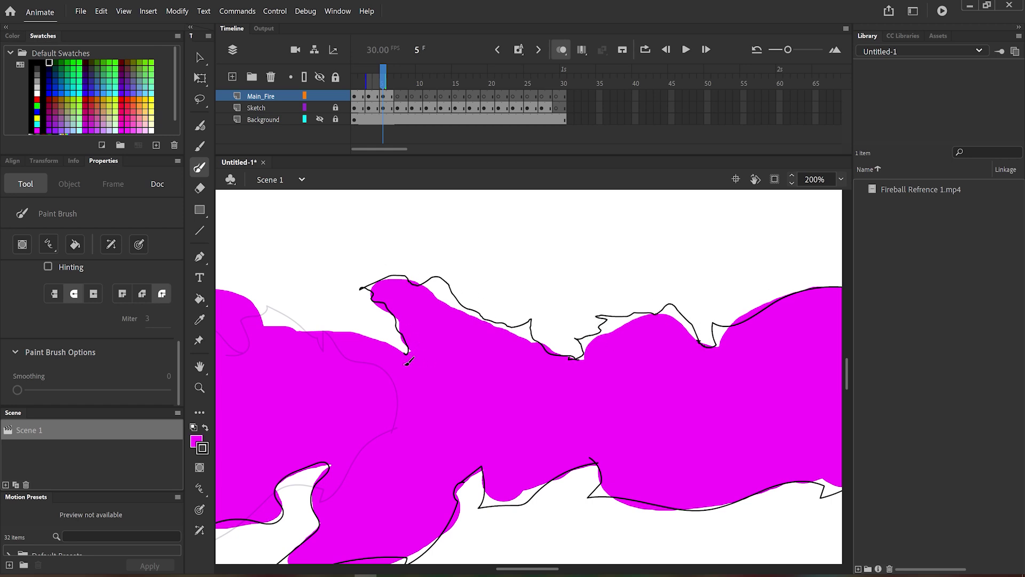
left_click_drag(408, 362, 735, 401)
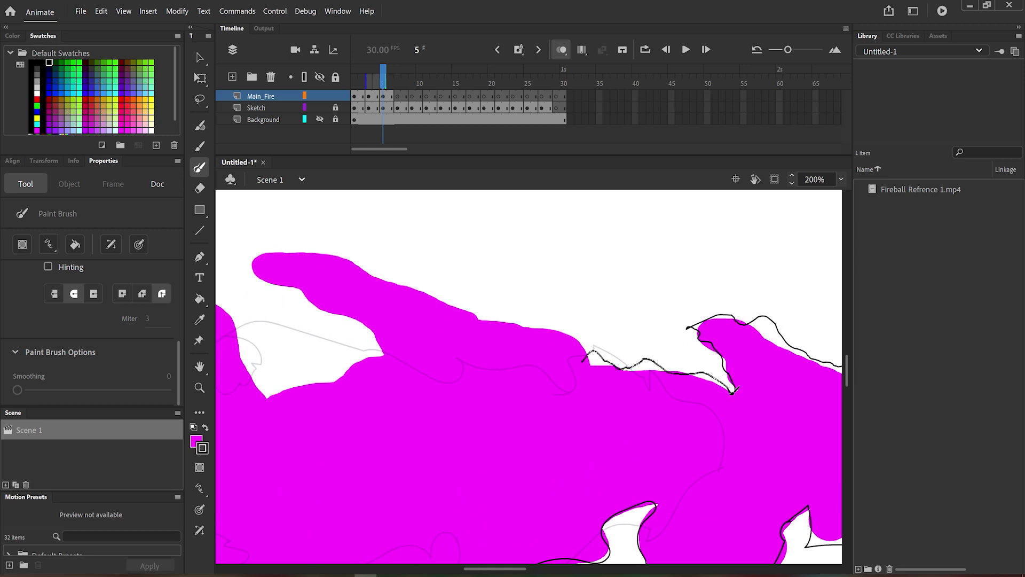
- Continue the frame 5 outline around the long upper tongues and the rounded flame lump towards the tail
left_click_drag(454, 352, 616, 366)
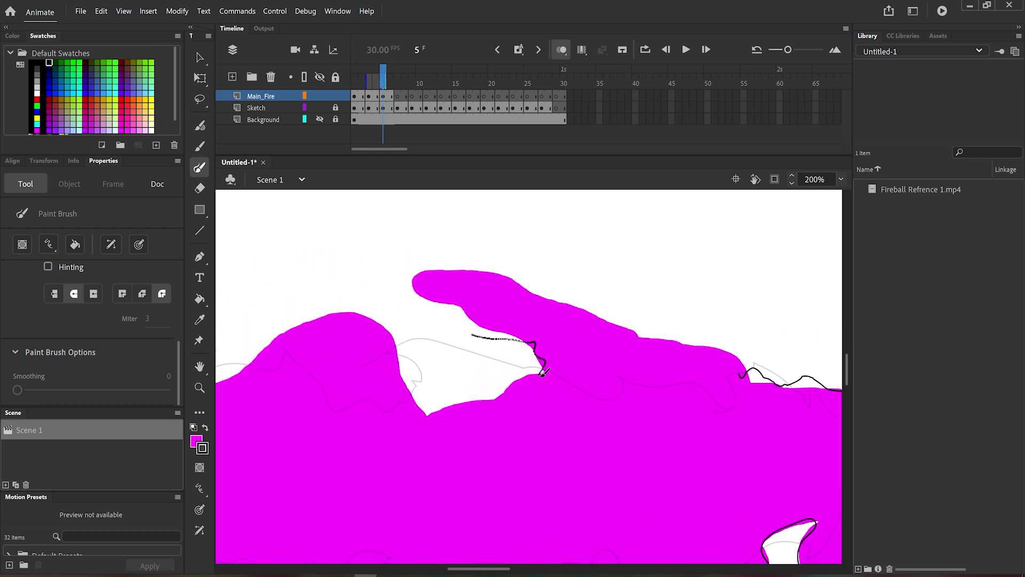
left_click_drag(543, 372, 543, 372)
mouse_move(542, 372)
left_mouse_down()
mouse_move(647, 364)
mouse_move(761, 334)
mouse_move(632, 364)
left_mouse_up()
left_click_drag(430, 346, 808, 265)
left_click_drag(462, 262, 409, 309)
left_click_drag(512, 311, 790, 365)
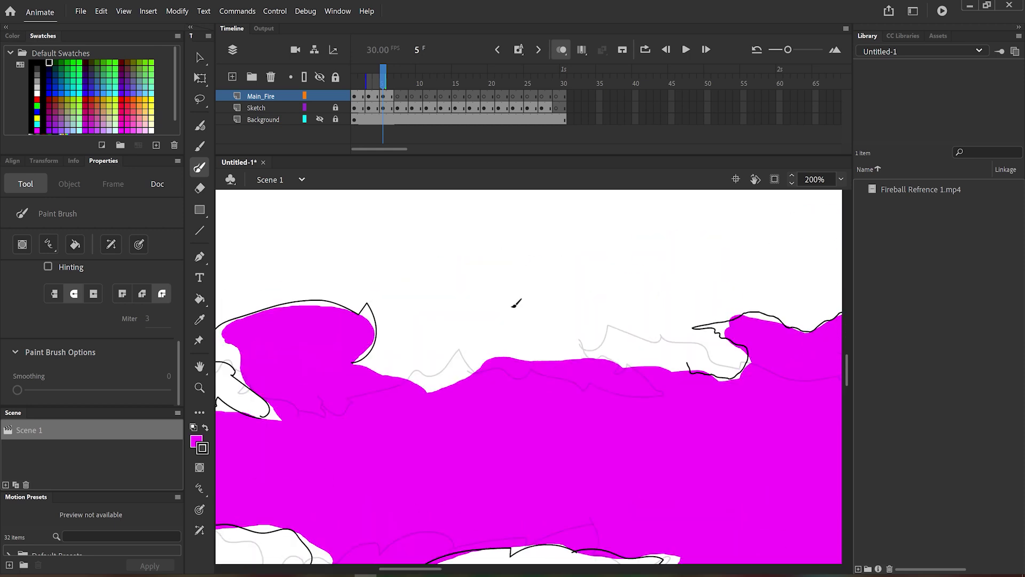
left_click_drag(628, 366, 471, 374)
left_click_drag(279, 450, 315, 364)
- Move to frame 7 and outline the magenta flame, its underside notches and its hanging tongues with a jagged black line
left_click_drag(382, 81, 397, 81)
left_click_drag(530, 379, 708, 385)
mouse_move(402, 87)
left_mouse_down()
mouse_move(412, 86)
mouse_move(400, 82)
left_mouse_up()
left_click_drag(450, 248, 353, 295)
left_click_drag(525, 373, 307, 317)
mouse_move(377, 323)
left_mouse_down()
mouse_move(694, 534)
mouse_move(596, 451)
left_mouse_up()
left_click_drag(760, 513, 792, 439)
mouse_move(792, 439)
left_mouse_down()
mouse_move(445, 412)
mouse_move(574, 387)
mouse_move(534, 324)
mouse_move(670, 372)
mouse_move(670, 454)
left_mouse_up()
left_click_drag(344, 320, 606, 412)
left_click_drag(577, 363, 304, 460)
left_click_drag(534, 427, 411, 368)
left_click_drag(471, 355, 699, 381)
left_click_drag(430, 294, 534, 374)
mouse_move(764, 379)
left_mouse_down()
mouse_move(534, 353)
mouse_move(592, 427)
left_mouse_up()
mouse_move(593, 342)
left_mouse_down()
mouse_move(619, 368)
mouse_move(422, 309)
left_mouse_up()
mouse_move(421, 310)
left_mouse_down()
mouse_move(417, 412)
mouse_move(556, 347)
left_mouse_up()
left_click_drag(556, 347, 435, 337)
left_click_drag(732, 427, 251, 481)
mouse_move(481, 427)
left_mouse_down()
mouse_move(480, 267)
mouse_move(336, 407)
left_mouse_up()
mouse_move(589, 299)
left_mouse_down()
mouse_move(337, 407)
mouse_move(534, 320)
left_mouse_up()
left_click_drag(718, 316, 576, 226)
- Outline the notched underside of frame 7's flame, and on frame 9 outline the small detached flames above the main body
key("period")
key("period")
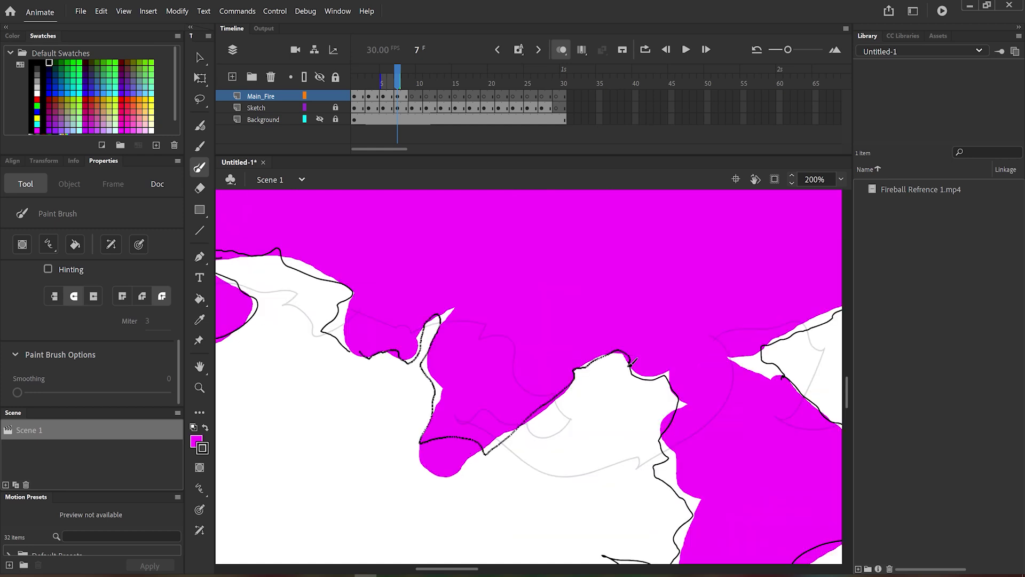
key("ctrl+1")
left_click_drag(496, 351, 620, 386)
left_click_drag(516, 255, 588, 231)
left_click_drag(620, 286, 690, 224)
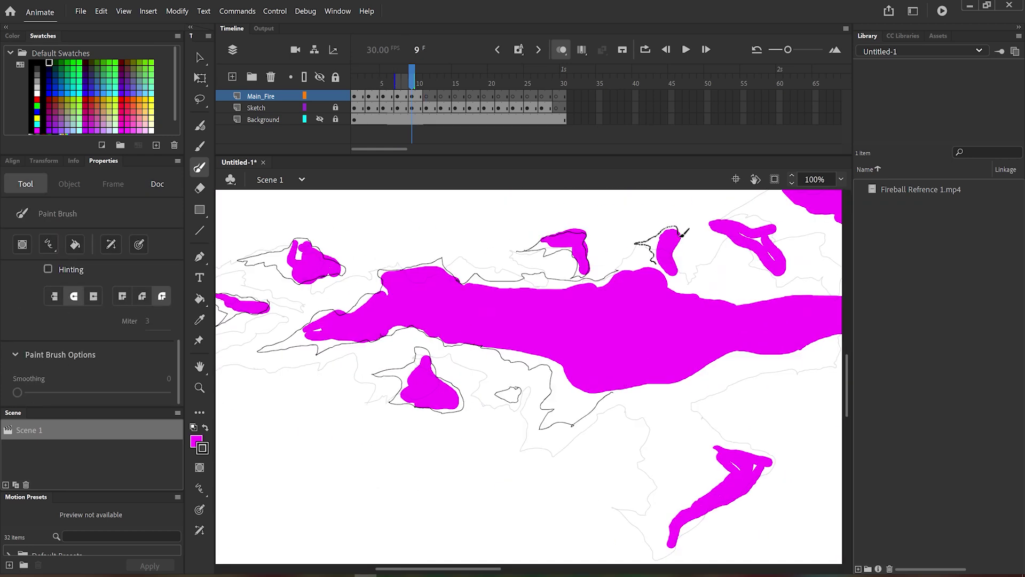
- Complete frame 9's outlines around the main flame body, its front section and the remaining detached pieces
left_click_drag(620, 374, 491, 342)
left_click_drag(644, 388, 510, 518)
left_click_drag(507, 347, 561, 428)
left_click_drag(705, 218, 576, 338)
left_click_drag(477, 326, 694, 354)
mouse_move(665, 382)
left_mouse_down()
mouse_move(419, 451)
mouse_move(453, 399)
left_mouse_up()
left_click_drag(668, 350, 451, 354)
left_click_drag(764, 363, 459, 358)
left_click_drag(713, 358, 393, 321)
left_click_drag(801, 334, 609, 312)
left_click_drag(665, 341, 502, 391)
- Move to frame 11 and outline its small tail fragments and the curved edge of the nearby flame lump
key("period")
key("period")
left_click_drag(267, 384, 801, 395)
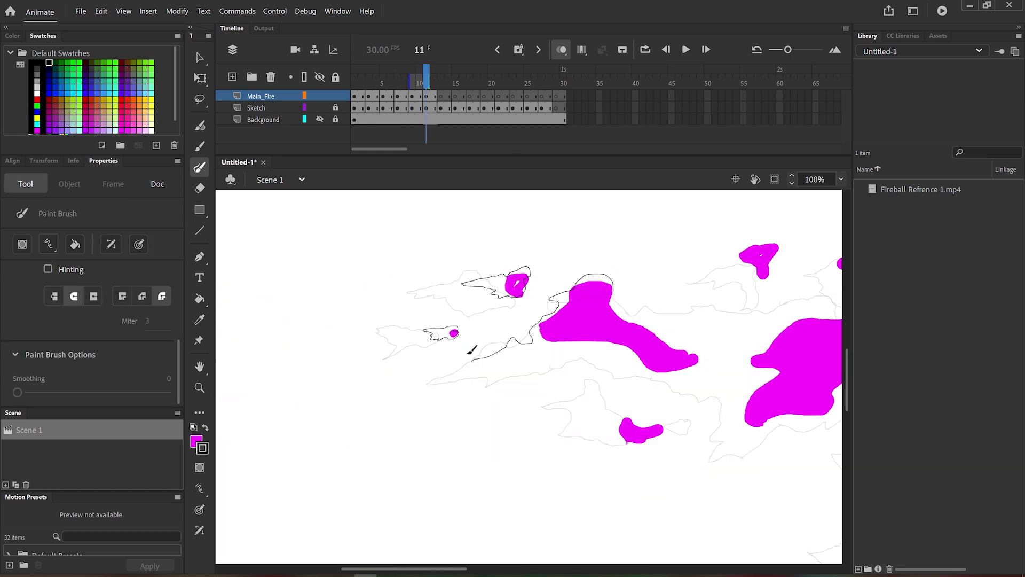
- Play back the outlined fireball with the Sketch layer hidden to review the motion
key("v")
key("ctrl+2")
left_click(686, 49)
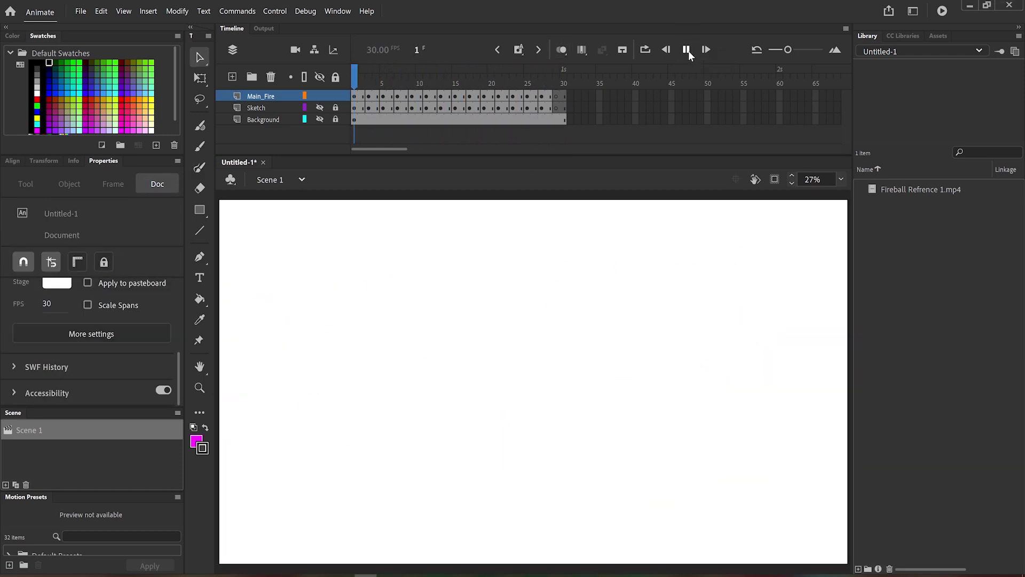
left_click(455, 80)
left_click(686, 49)
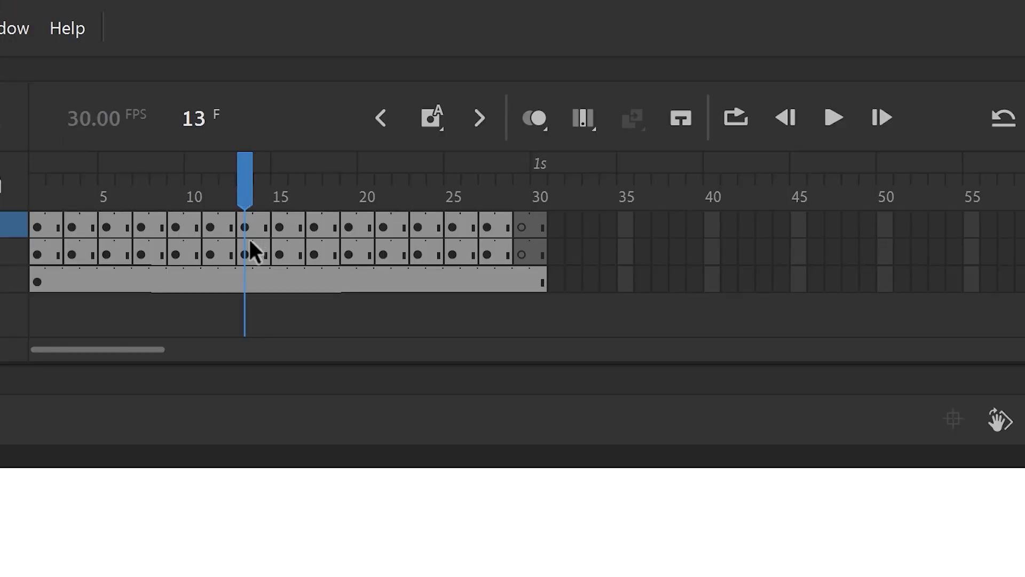
- Turn on Edit Multiple Frames across the Main_Fire keyframes and select all the fire outlines
left_click(583, 117)
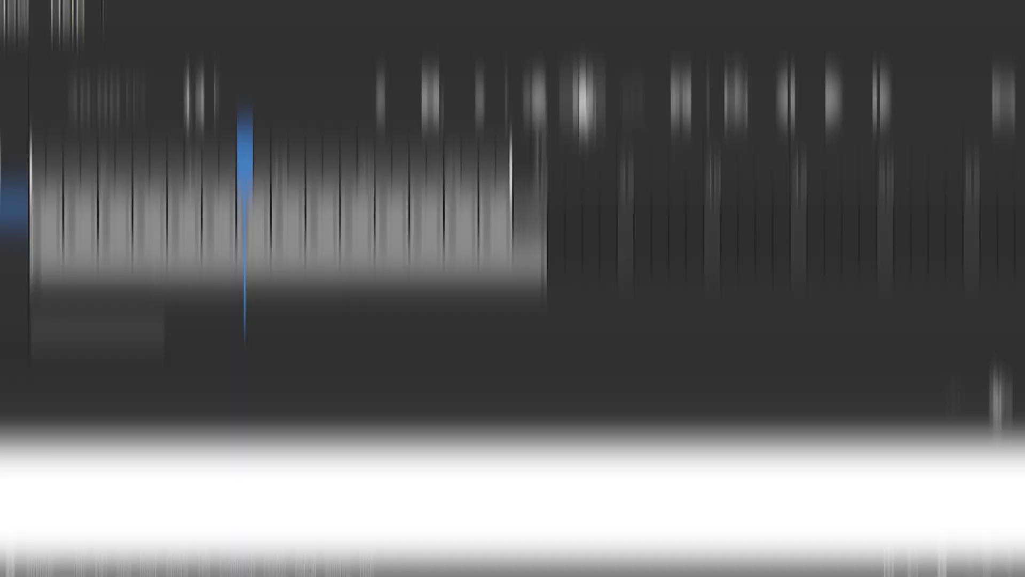
left_click(582, 50)
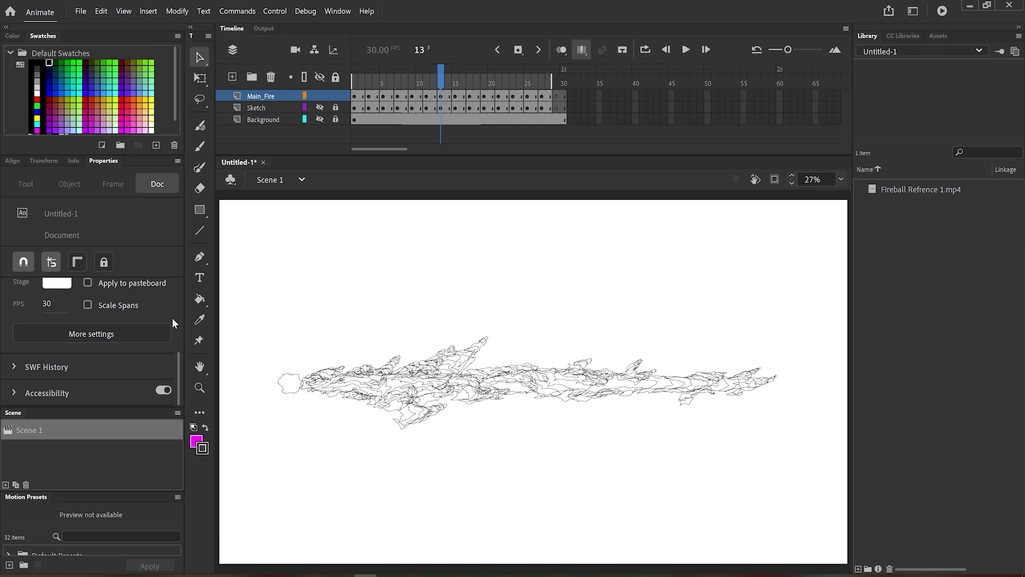
left_click_drag(249, 289, 810, 490)
mouse_move(525, 382)
left_mouse_down()
mouse_move(549, 379)
mouse_move(455, 290)
mouse_move(550, 414)
mouse_move(510, 377)
left_mouse_up()
left_click(735, 362)
left_click_drag(818, 304, 252, 484)
right_click(755, 377)
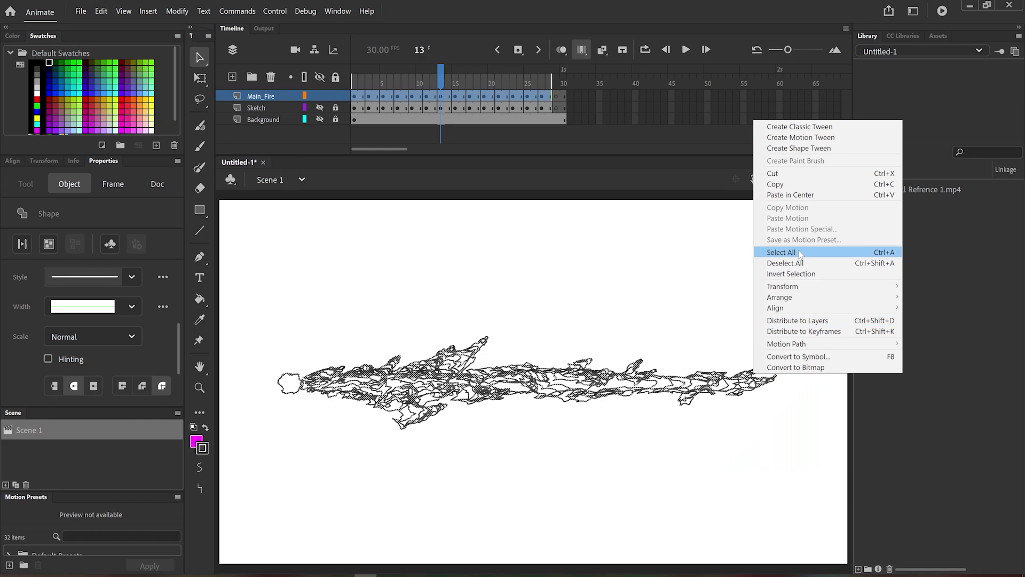
- Try stretching all the fire outlines wider and flatter across the stage with Free Transform
mouse_move(772, 286)
left_click(673, 287)
mouse_move(777, 336)
left_mouse_down()
mouse_move(624, 350)
mouse_move(729, 273)
mouse_move(815, 337)
mouse_move(817, 367)
mouse_move(824, 361)
left_mouse_up()
left_click(522, 289)
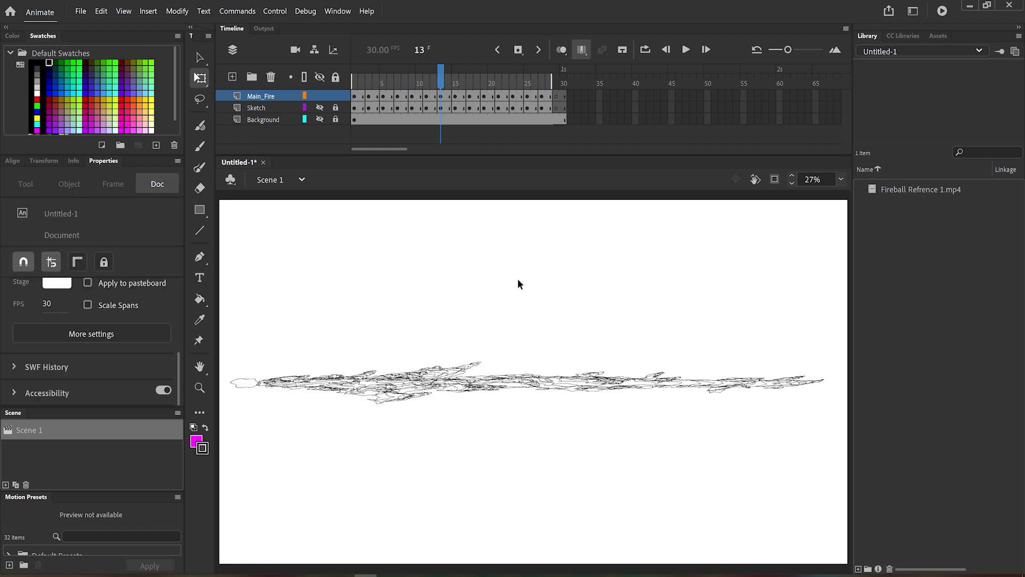
- Leave Edit Multiple Frames and play back the stretched animation from frame 1
left_click(582, 50)
key("shift+comma")
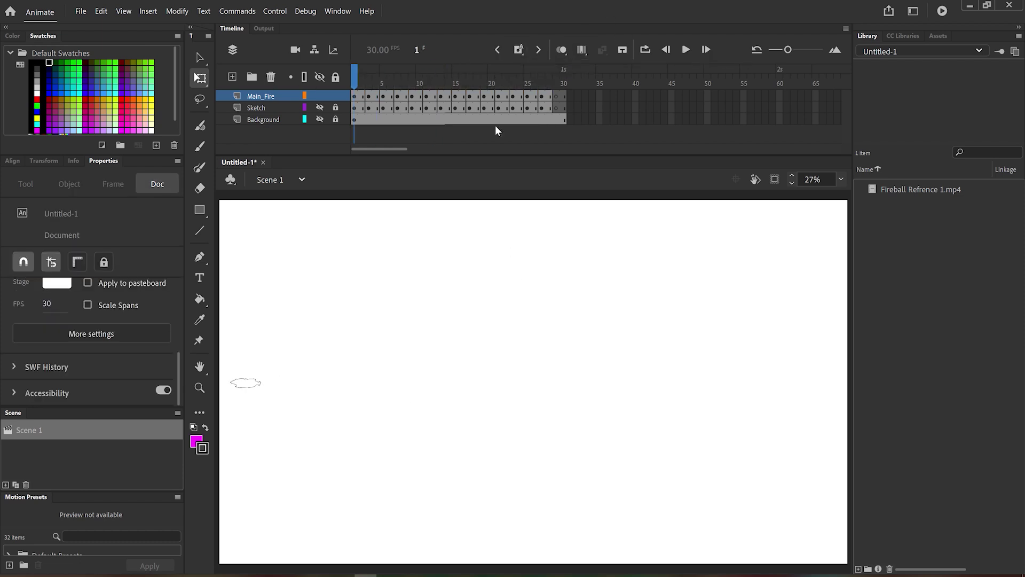
left_click(690, 52)
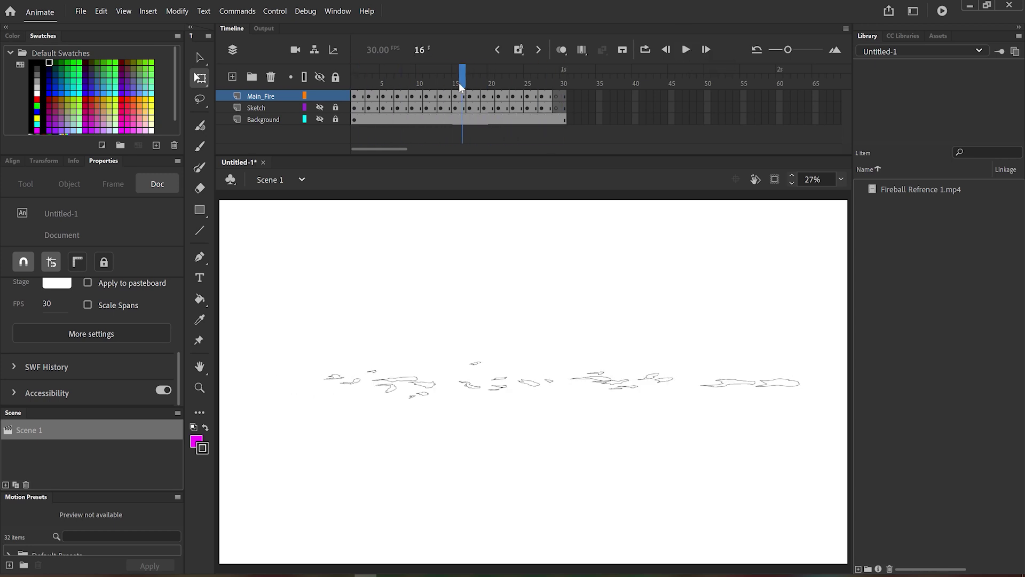
key("Return")
- Undo the stretch, deselect the artwork and return to frame 1
key("ctrl+alt+a")
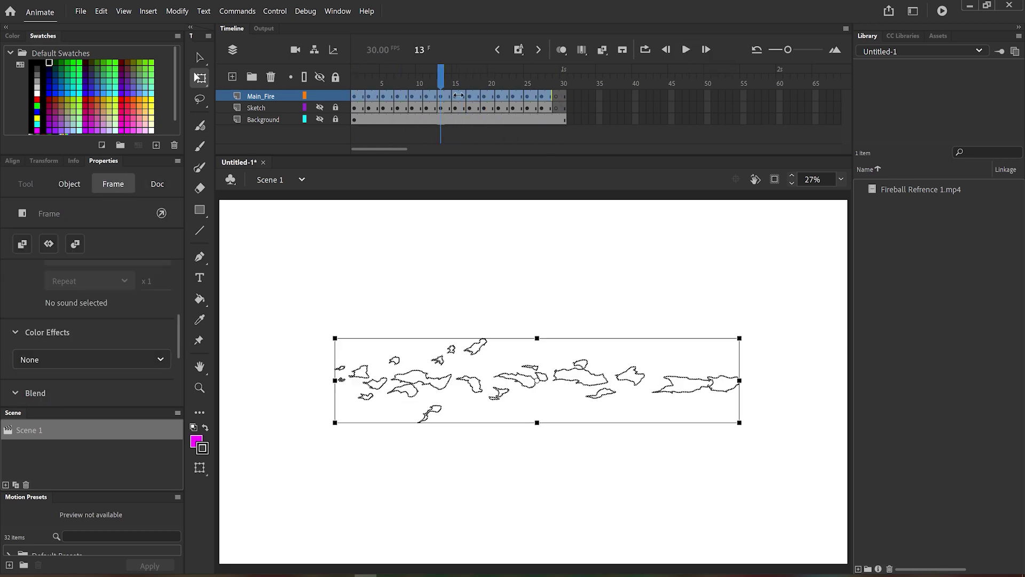
key("ctrl+shift+a")
key("shift+comma")
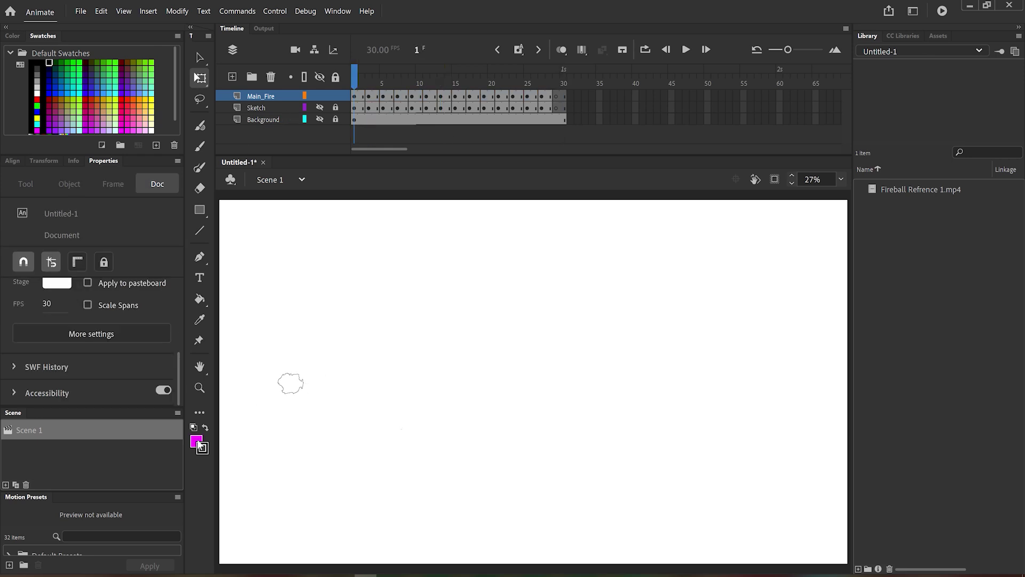
- Set the fill color to orange #FF6600, adjust the Paint Bucket's gap size and fill frame 1's fire shape
left_click(196, 441)
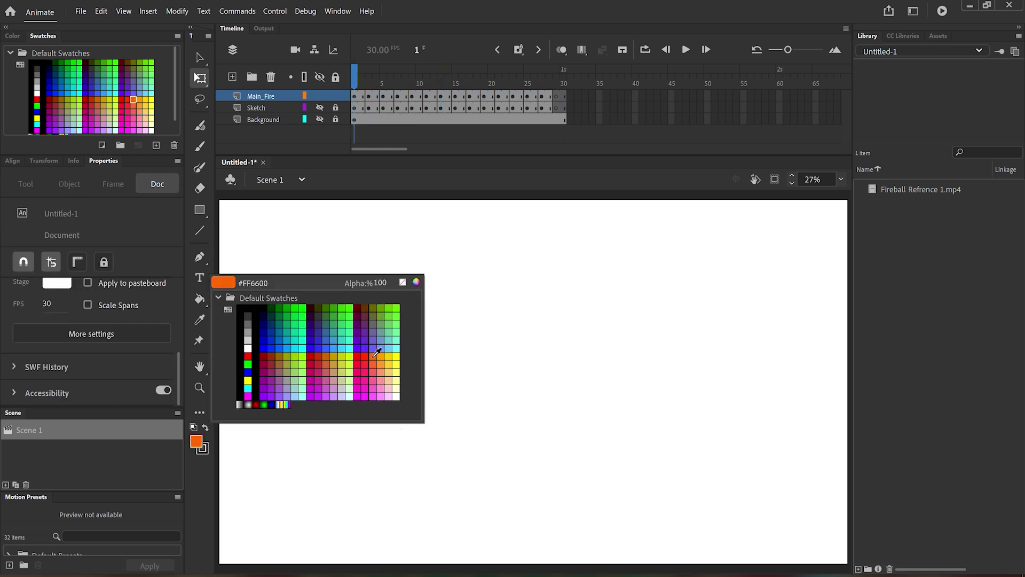
left_click(377, 353)
key("k")
left_click(199, 467)
left_click(265, 506)
left_click(302, 392)
- Move to frame 3, adjust the Paint Bucket's gap size and fill the flame with orange
key("period")
key("period")
left_click(842, 179)
left_click(854, 259)
left_click(200, 468)
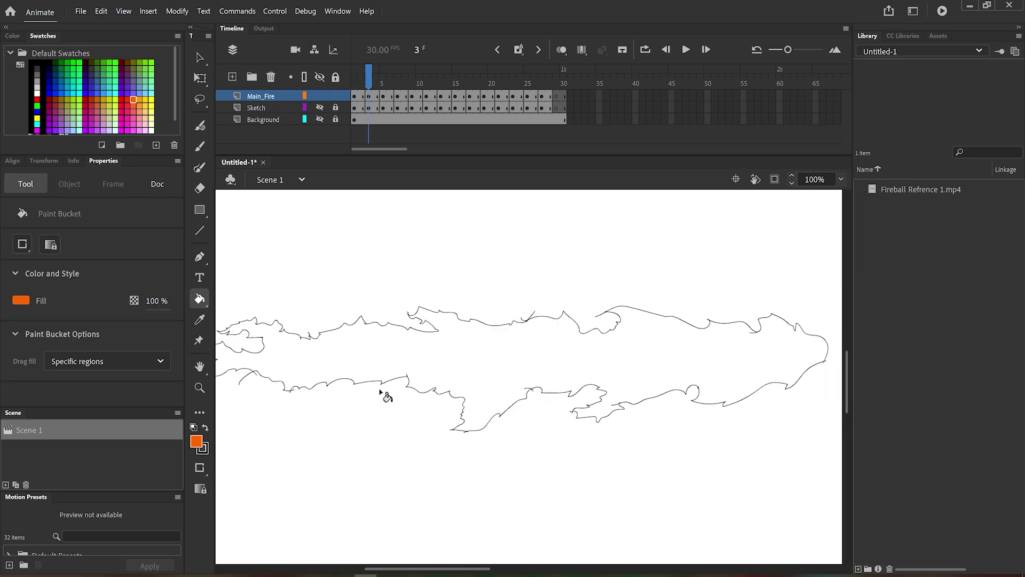
left_click(266, 506)
left_click(565, 367)
key("period")
left_click(565, 366)
- Move to frame 5 and close the gap in the outline's upper edge near the head with a short line
key("period")
left_click_drag(606, 367, 142, 401)
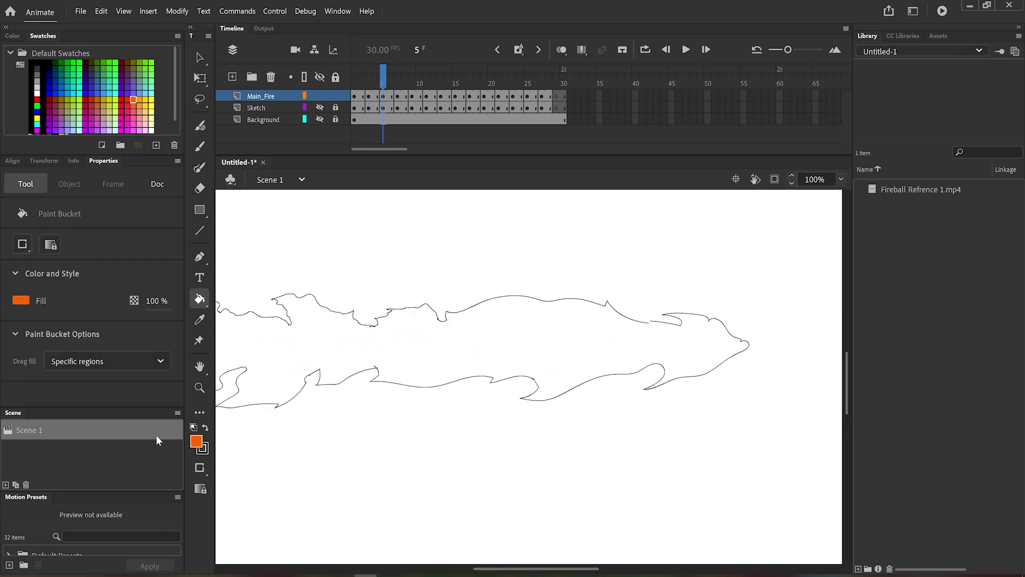
key("n")
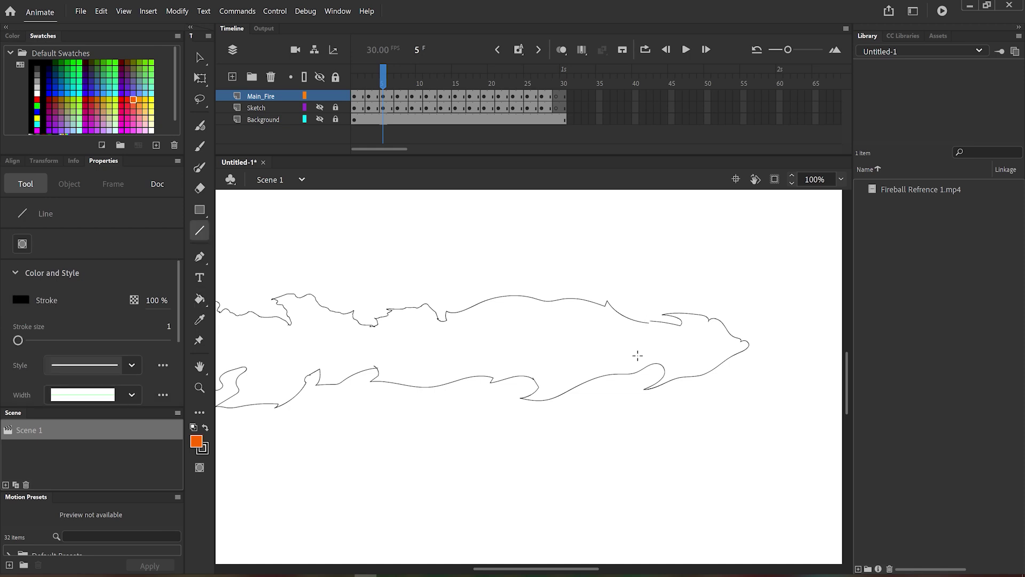
scroll(615, 361, "left", 5)
key("k")
- Fill frame 5's flame body with orange, including the small unfilled area near the head
left_click(841, 180)
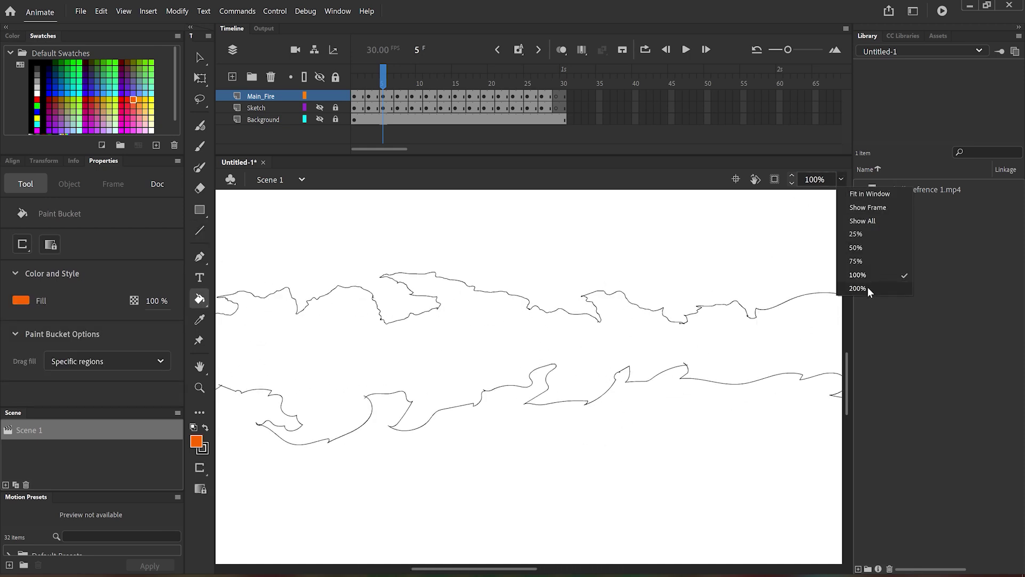
left_click(871, 194)
left_click(415, 381)
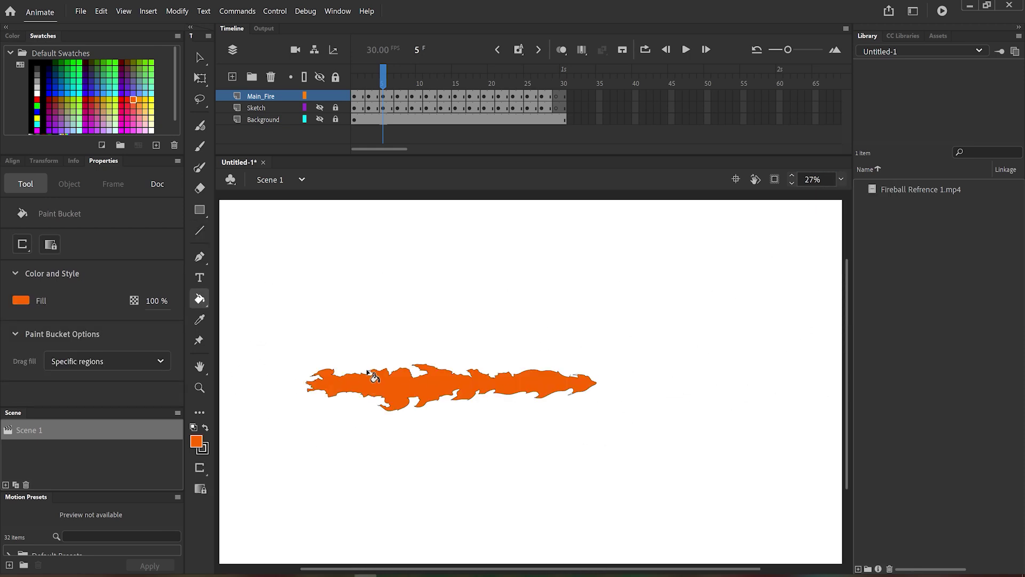
key("ctrl+1")
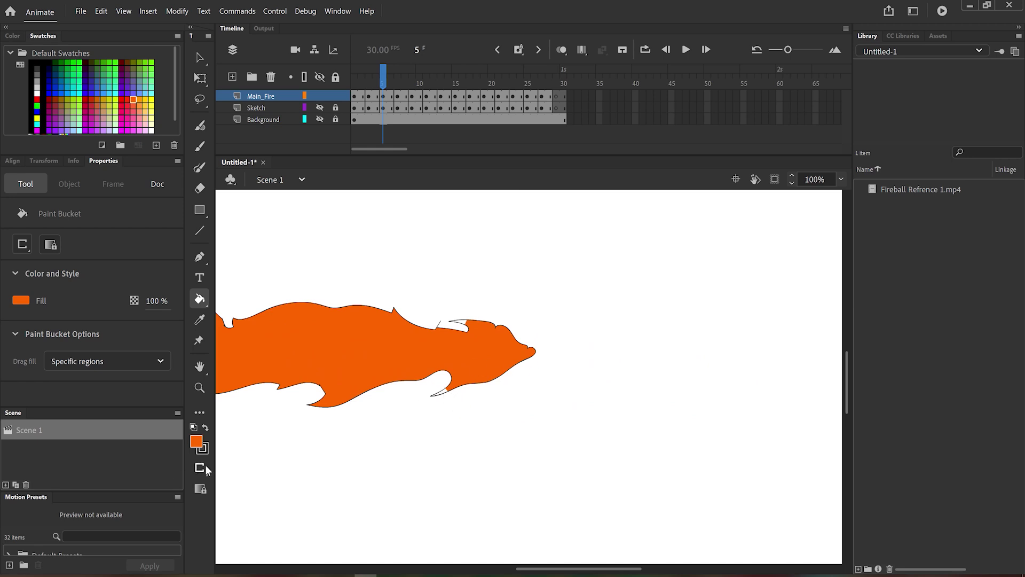
left_click(468, 328)
- Move to frame 7 and fill the main flame body with orange
key("period")
key("period")
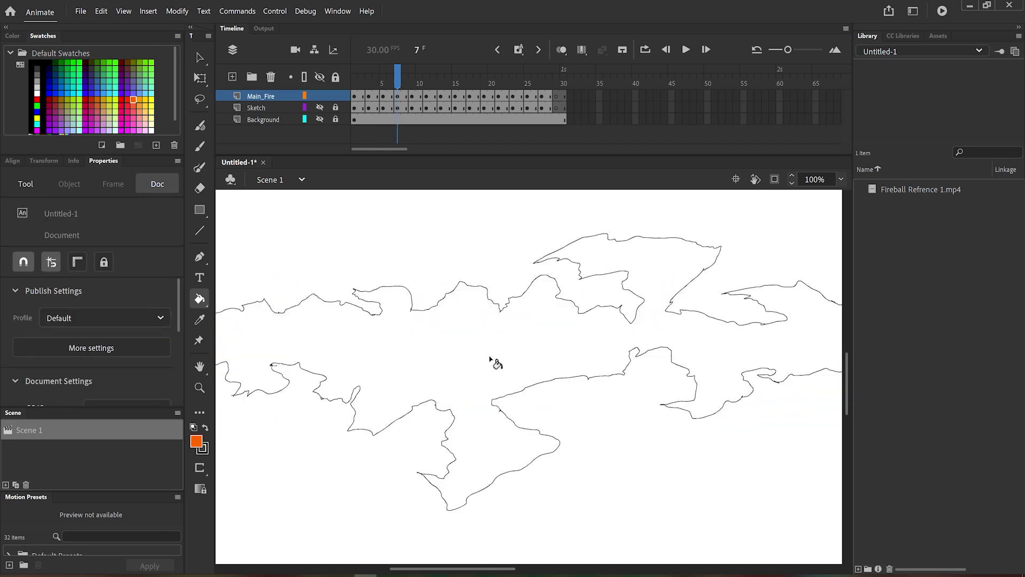
left_click(842, 179)
left_click(857, 289)
left_click(842, 180)
left_click(870, 194)
left_click(499, 395)
- Fill the remaining unfilled tail tongues and gaps of frame 7's flame with orange
left_click(841, 180)
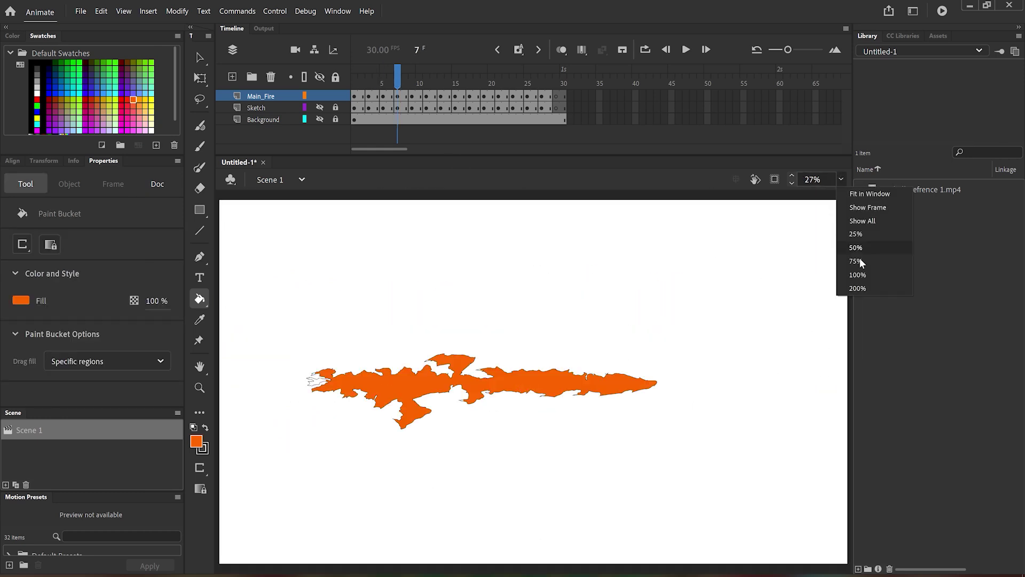
left_click(858, 274)
left_click(363, 423)
left_click_drag(292, 457, 668, 442)
left_click_drag(300, 365, 602, 341)
left_click(426, 342)
left_click(418, 316)
left_click_drag(758, 331, 278, 352)
left_click_drag(790, 355, 289, 370)
- Move to frame 9, try an orange fill and undo it, and change the Paint Bucket's gap size
key("period")
key("period")
left_click(841, 179)
left_click(870, 194)
left_click(474, 374)
key("ctrl+z")
left_click(199, 468)
left_click(251, 504)
- Draw three long diagonal lines across frame 9's flame to divide it into separate sections
left_click(199, 232)
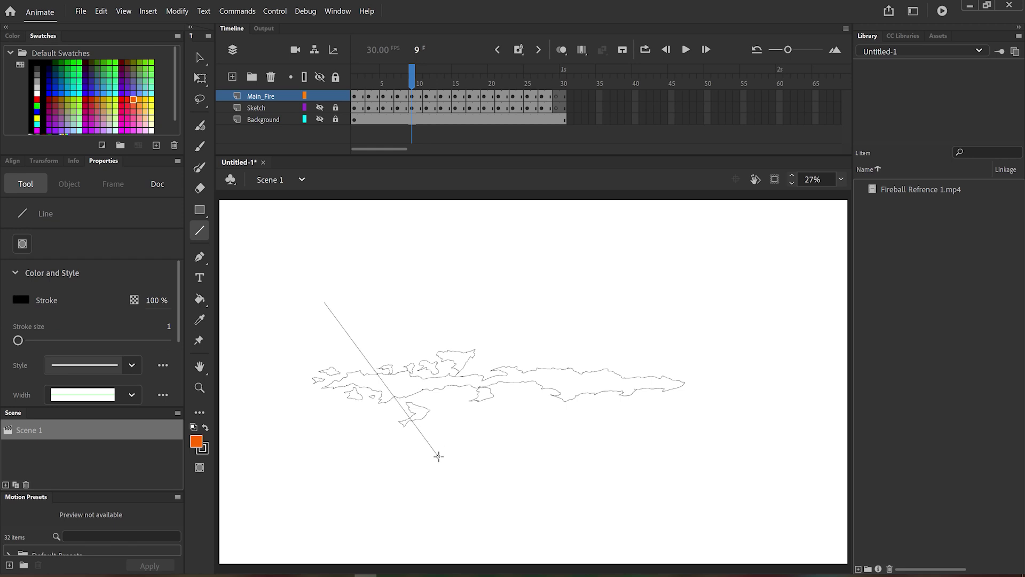
left_click_drag(409, 470, 598, 289)
left_click_drag(539, 300, 693, 484)
- Fill frame 9's main body sections behind the front dividing line with orange
left_click(199, 299)
left_click(430, 391)
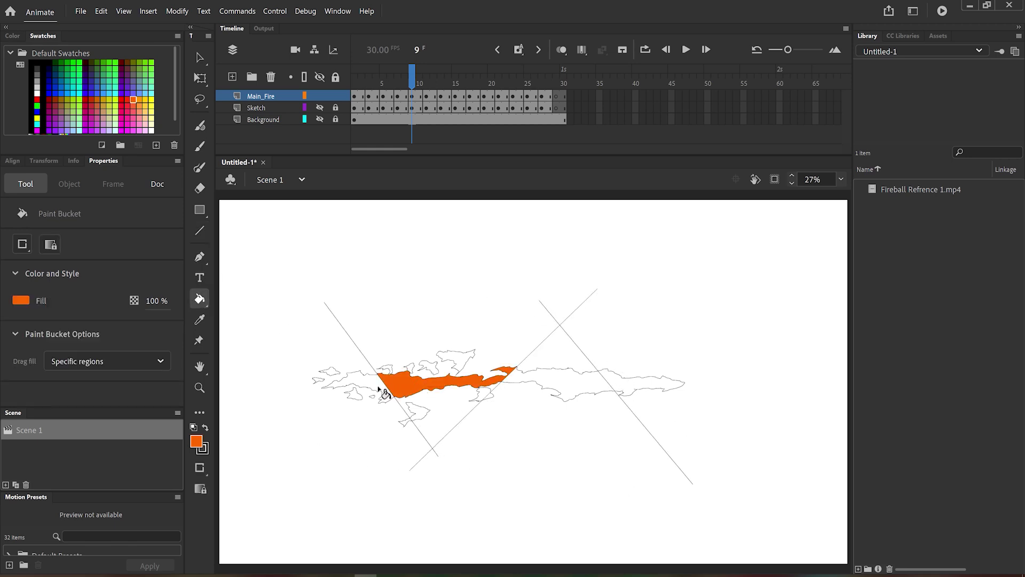
left_click(379, 391)
left_click(568, 389)
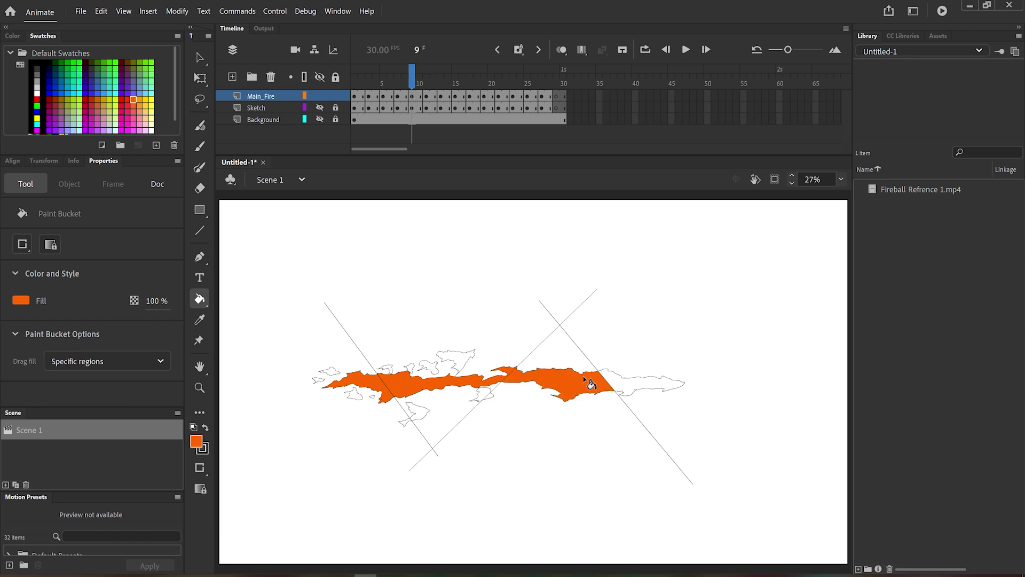
- Close the outline at the pointed head of frame 9's flame with the Paint Brush and fill the front section orange
left_click(841, 180)
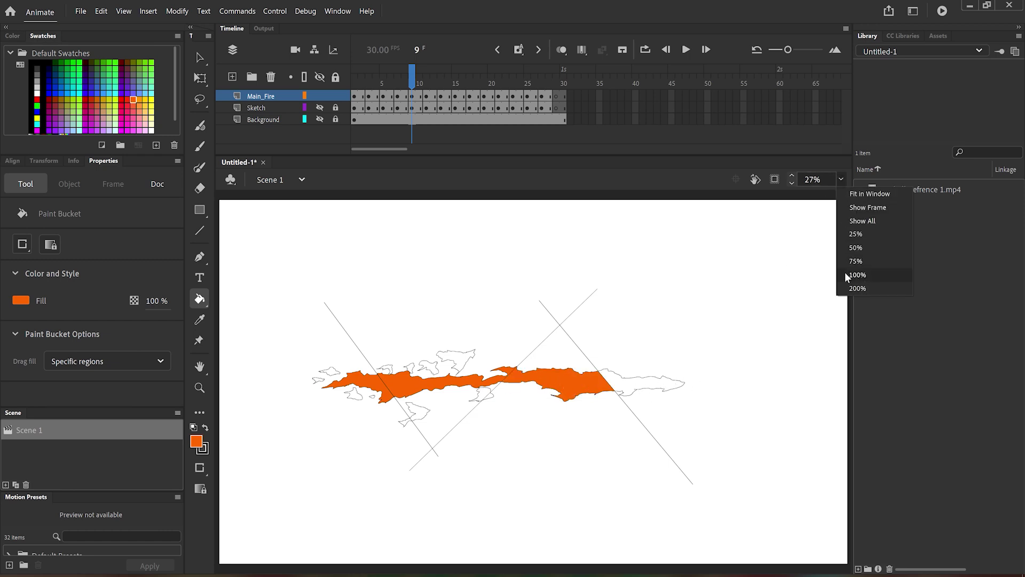
left_click(844, 269)
scroll(724, 325, "right", 5)
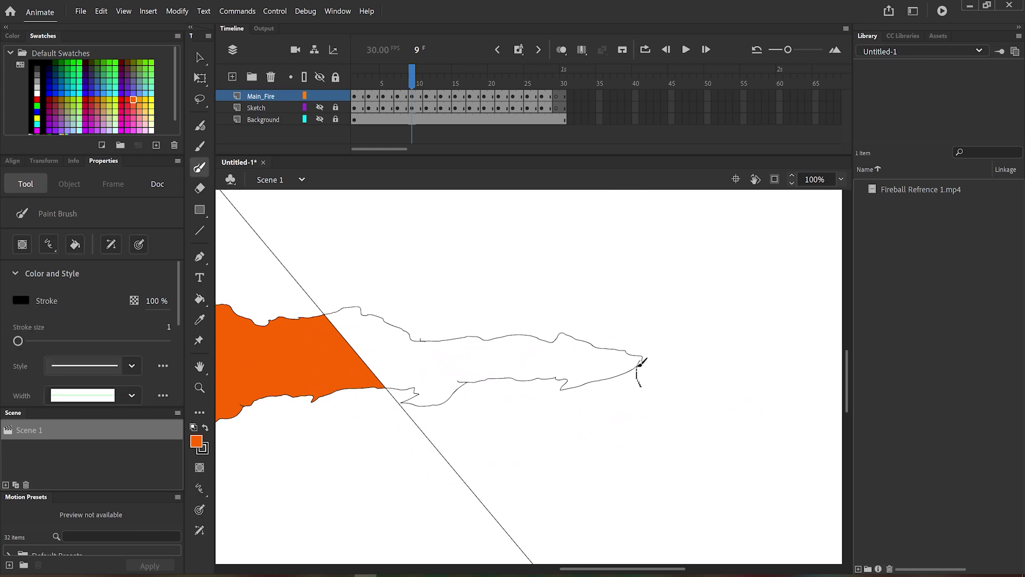
left_click(199, 298)
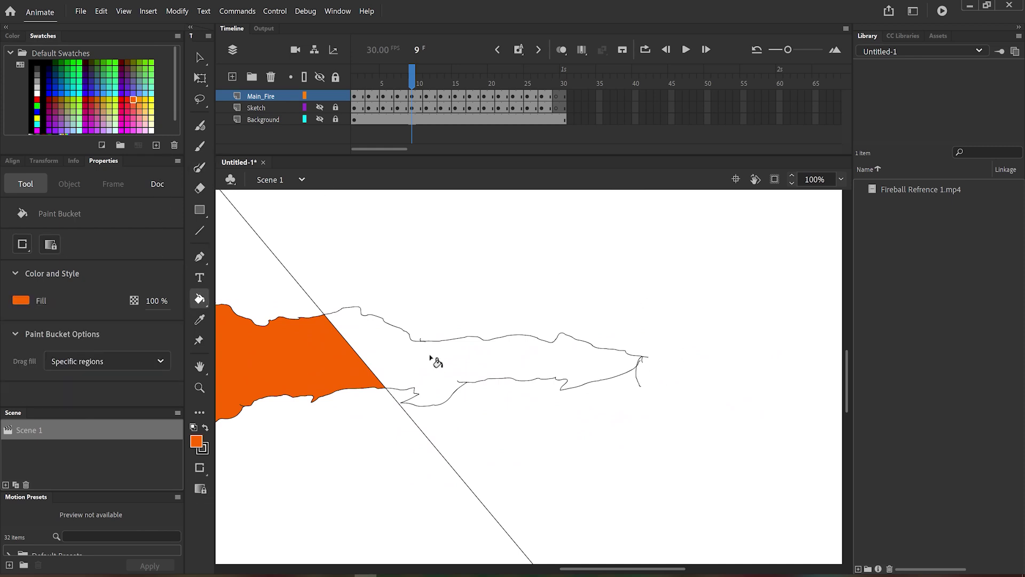
left_click(435, 355)
- Fill frame 9's large detached flame above the body and the small one below it with orange
scroll(545, 391, "left", 5)
left_click(525, 354)
scroll(624, 422, "up", 2)
scroll(623, 422, "left", 5)
left_click(614, 282)
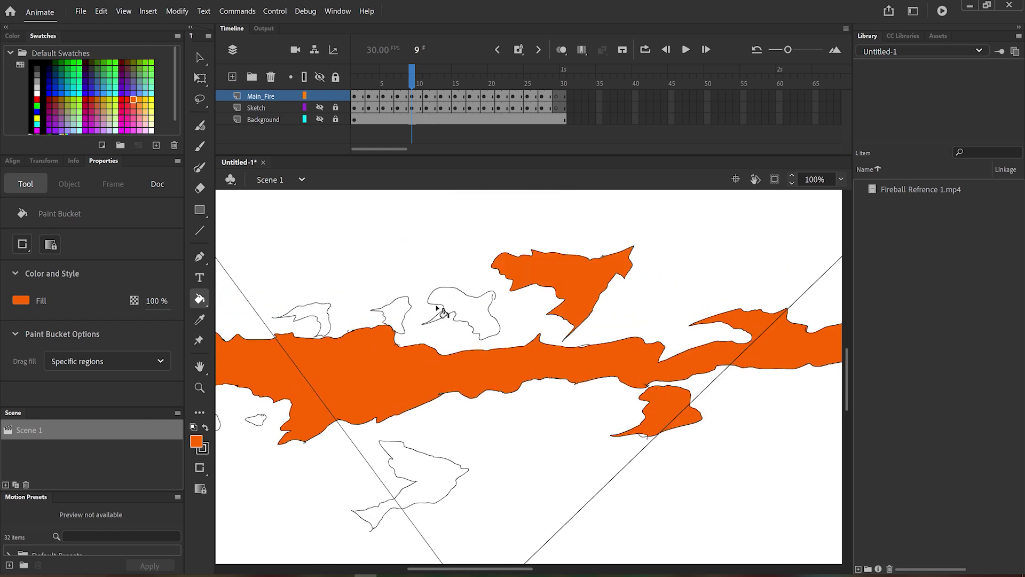
- Close the gap in the small upper flame's outline and fill frame 9's remaining detached flames with orange
left_click(200, 169)
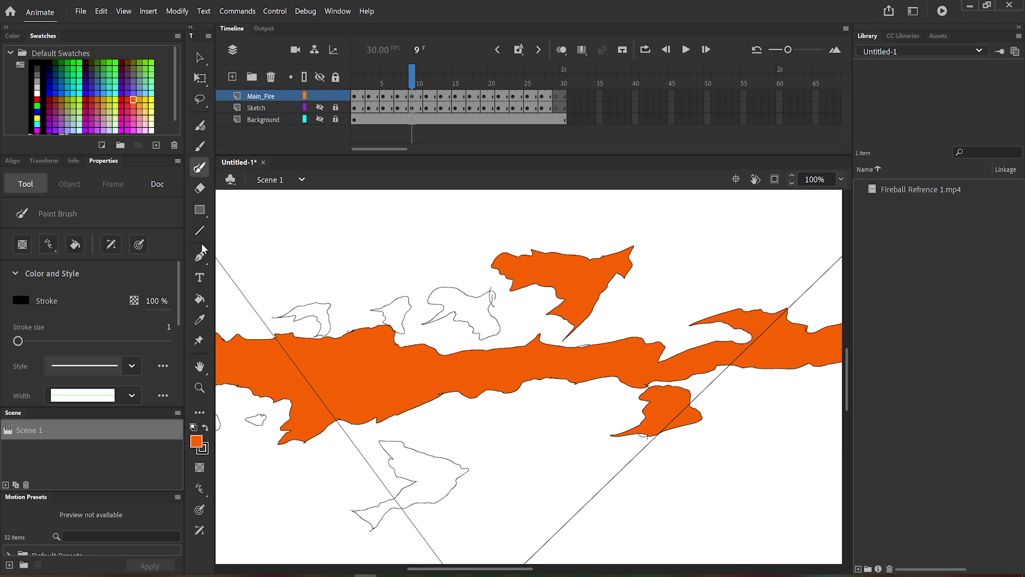
left_click(200, 298)
key("ctrl+2")
- Play back the filled animation to check the fills, and return to frame 9
left_click(687, 49)
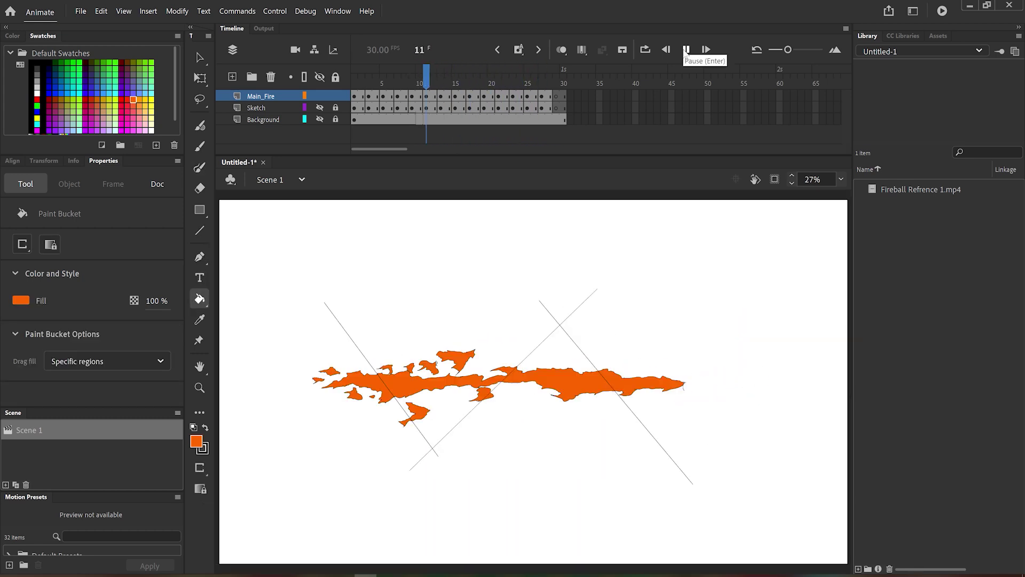
left_click(406, 82)
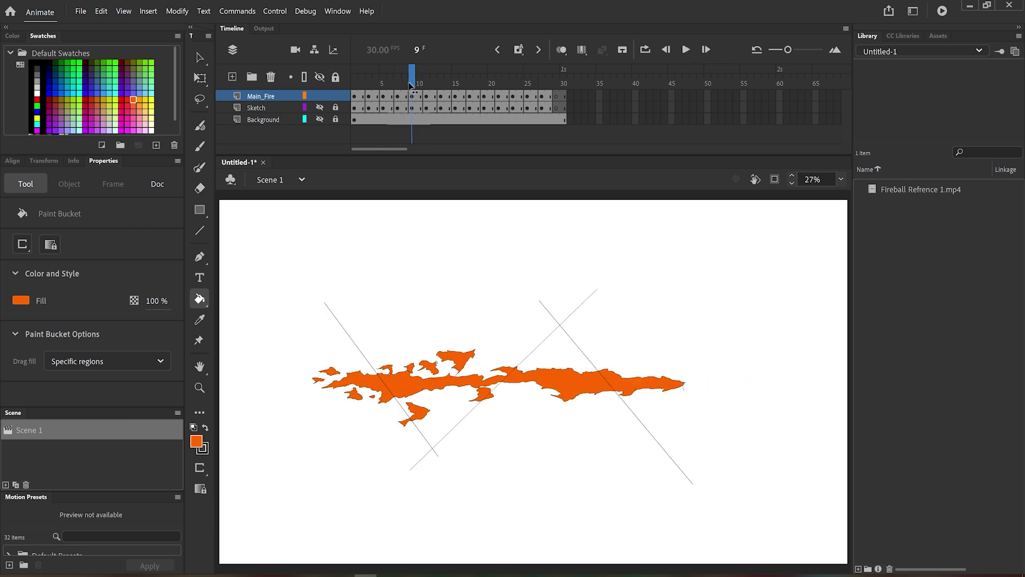
left_click(412, 83)
- Enable Edit Multiple Frames across the whole Main_Fire animation, set the stroke of all flames to none, and play the result back
left_click(582, 50)
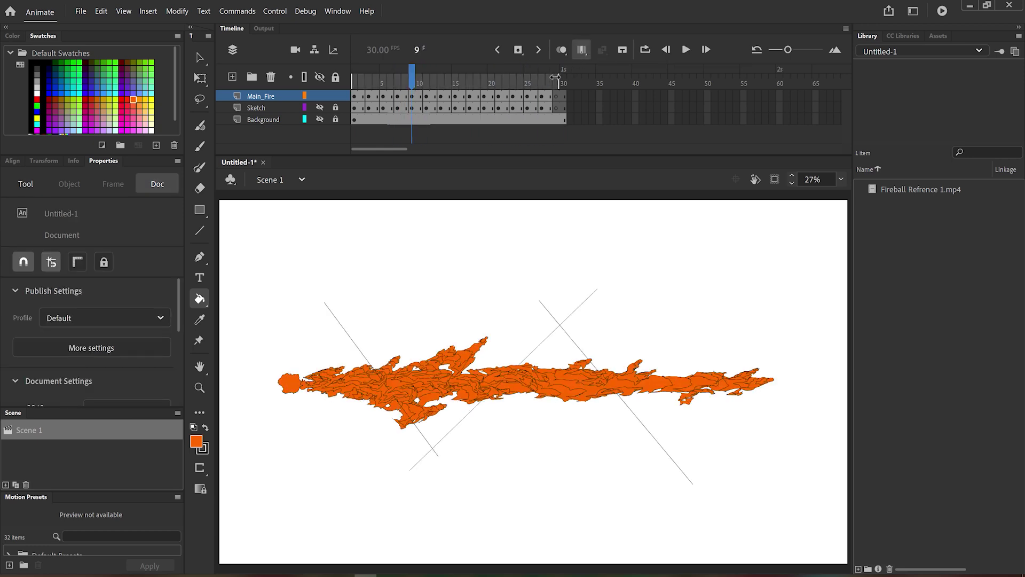
left_click_drag(541, 84, 419, 85)
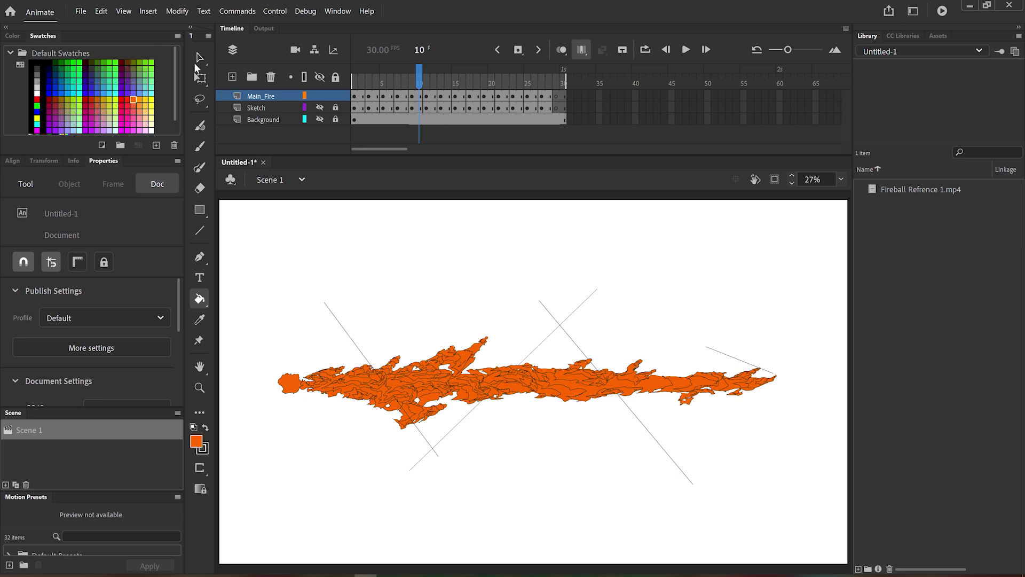
key("ctrl+a")
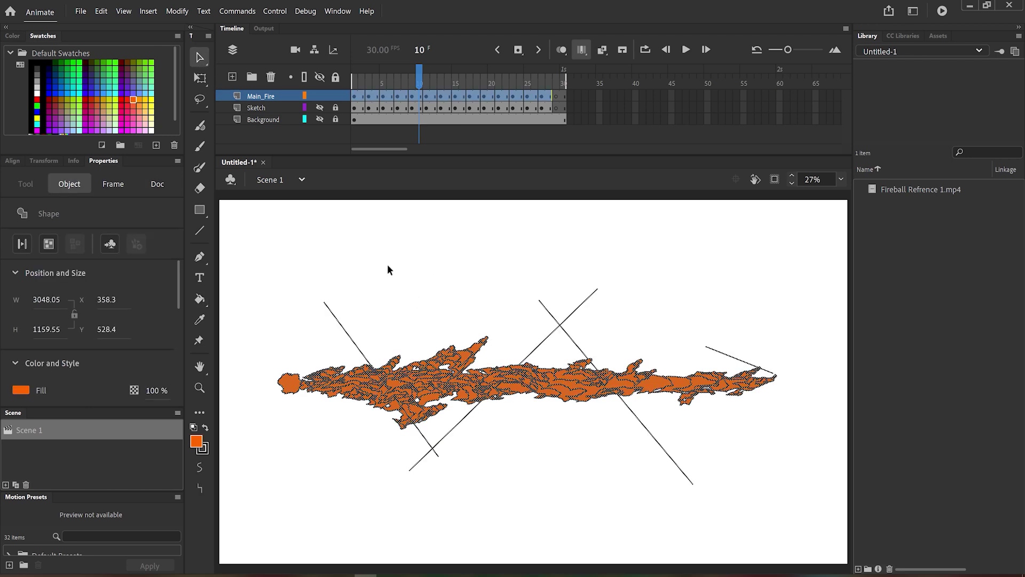
left_click(203, 448)
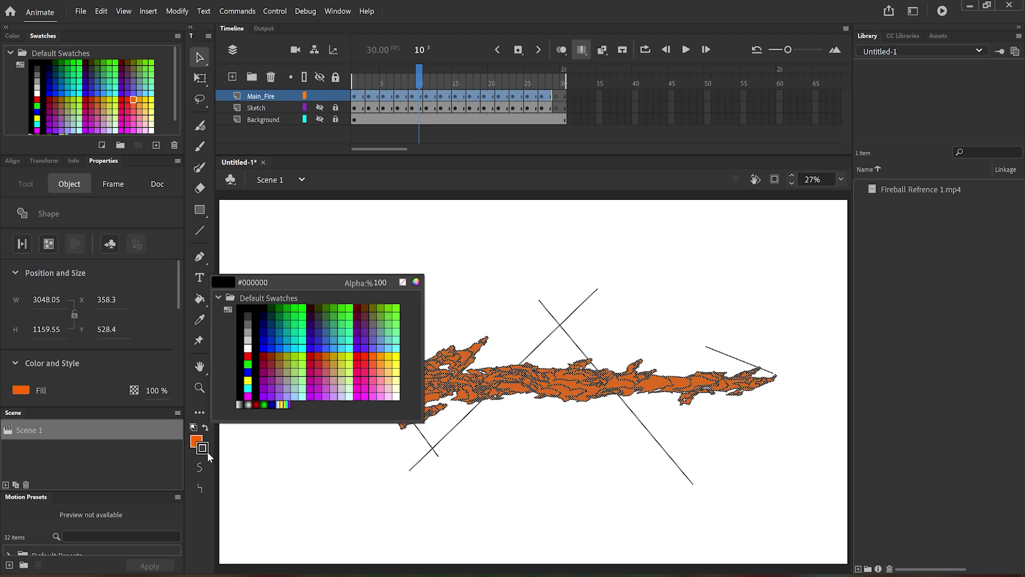
left_click(402, 282)
left_click(398, 288)
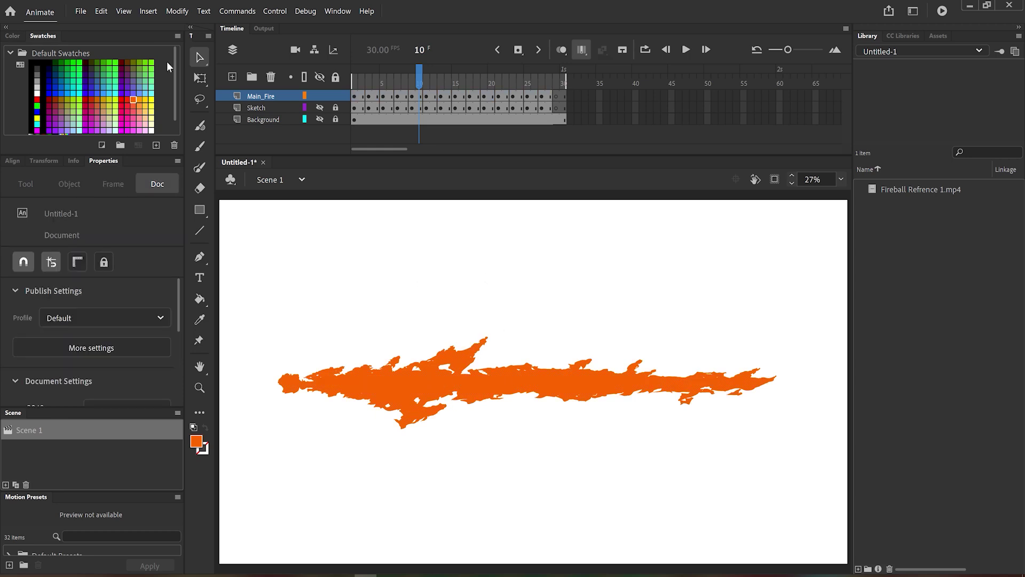
left_click(687, 49)
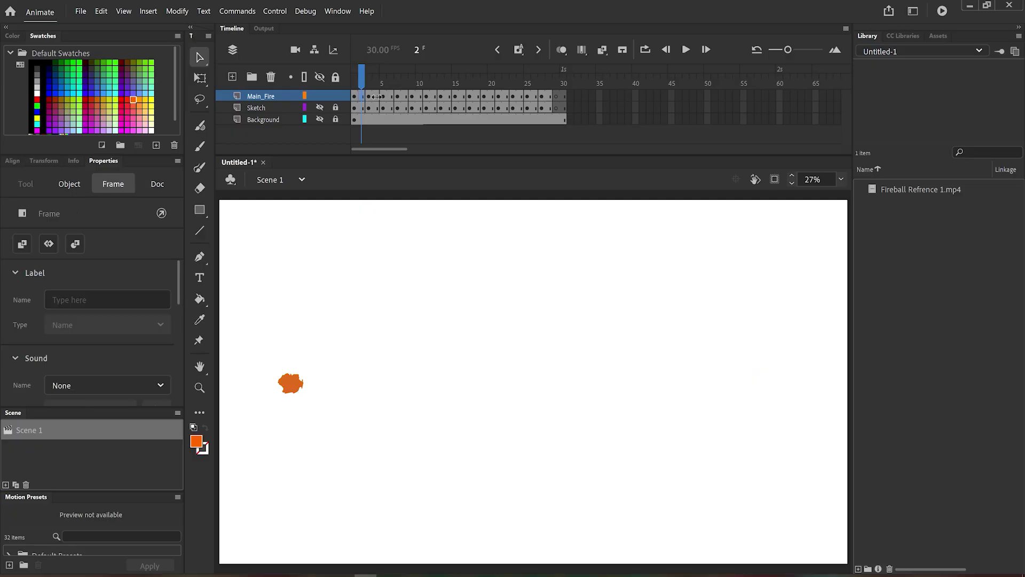
- Convert the even-numbered held frames of the Main_Fire layer, from frame 2 to frame 28, to blank keyframes
left_click(377, 96)
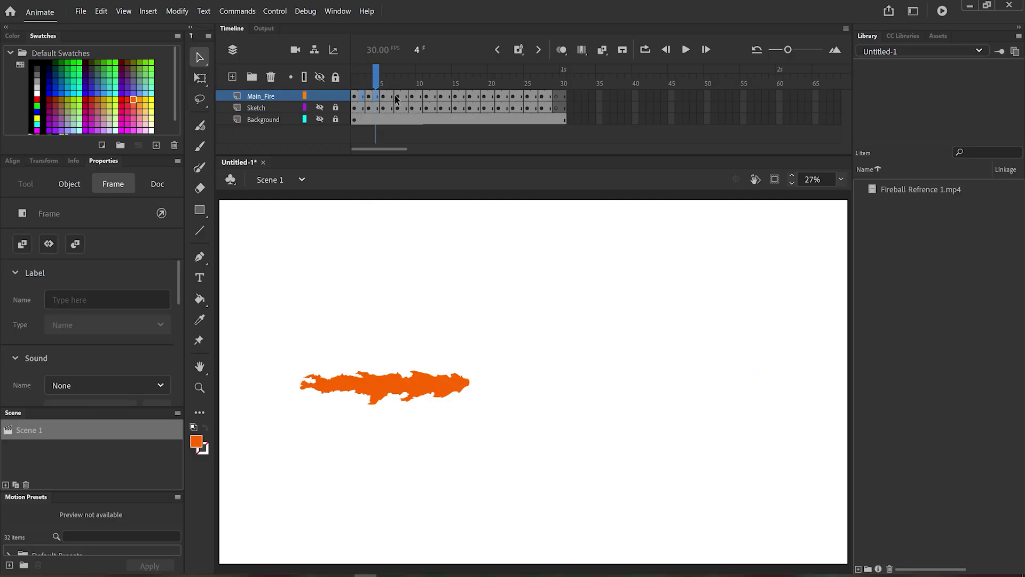
left_click(393, 95)
left_click(409, 95)
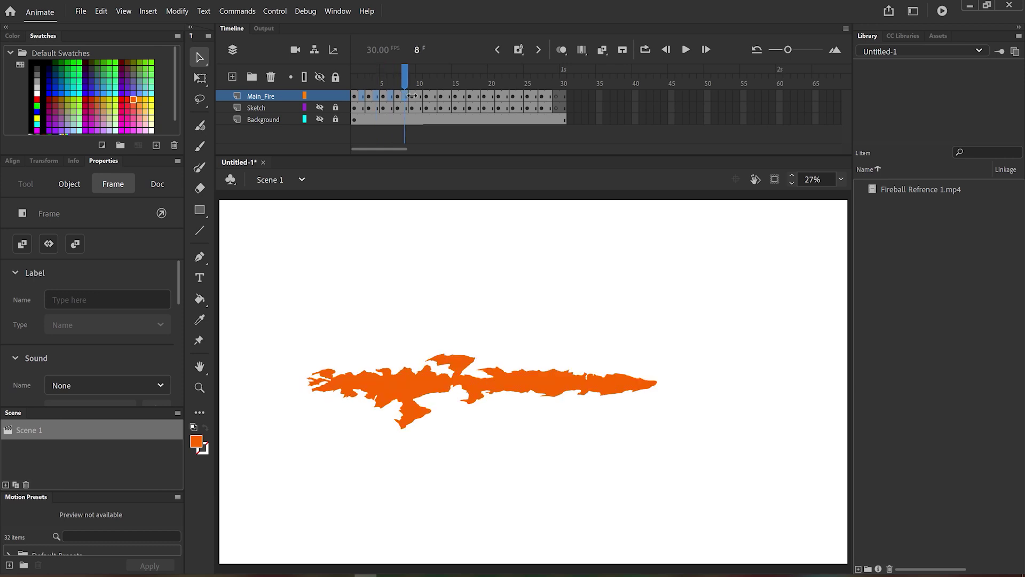
left_click(420, 96)
left_click(434, 96)
left_click(363, 96)
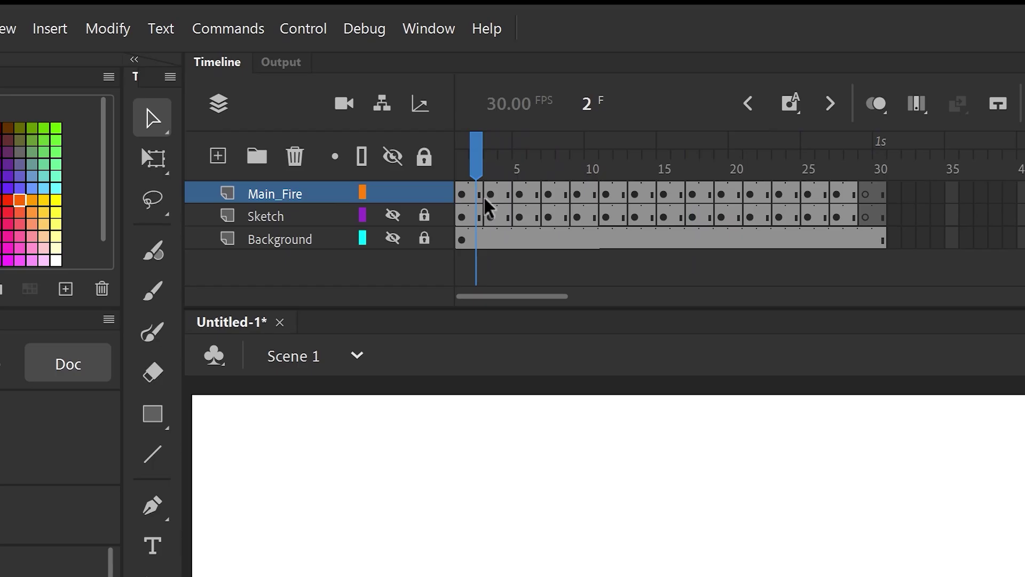
left_click(476, 193)
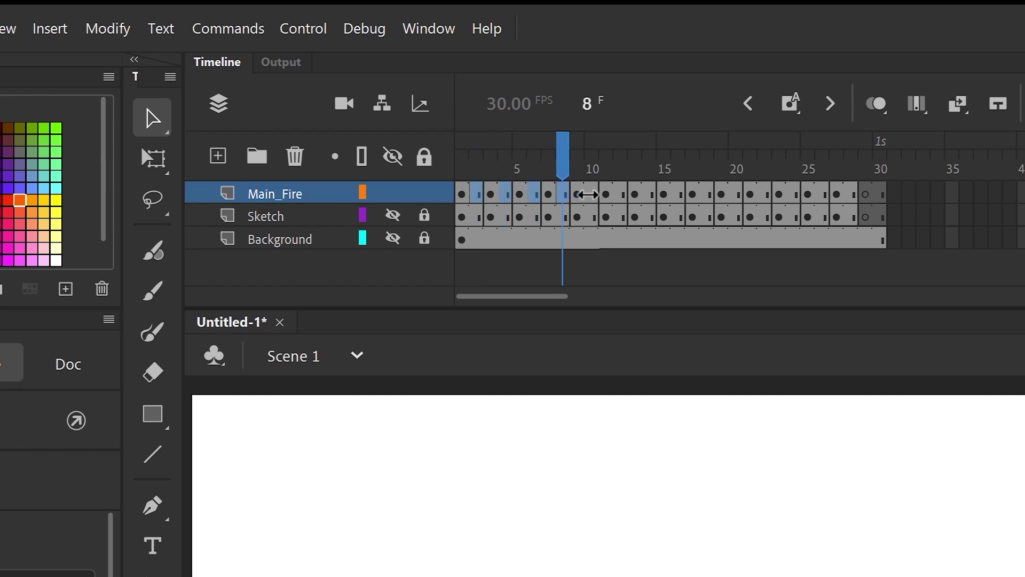
left_click_drag(671, 194, 706, 198)
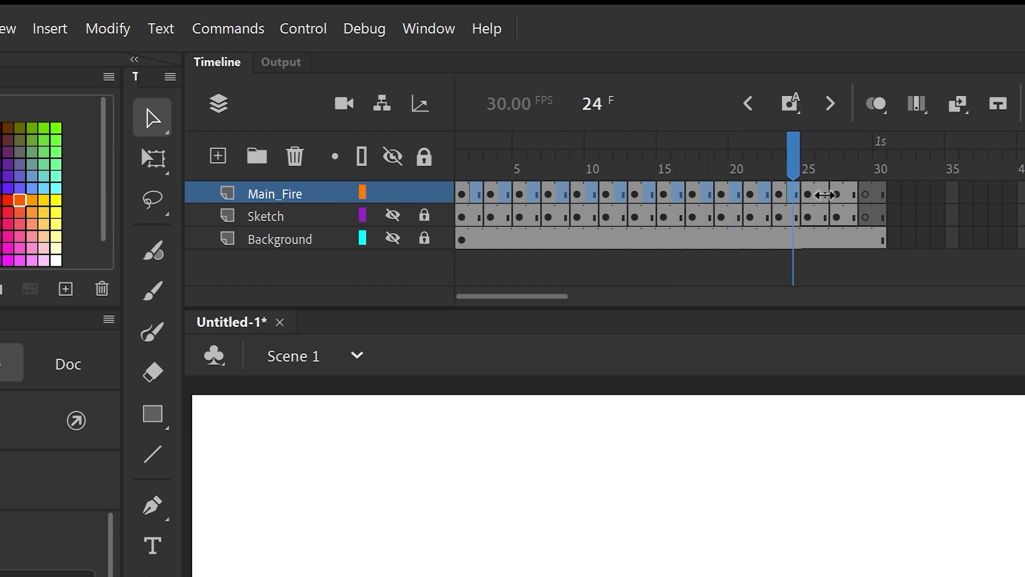
right_click(509, 192)
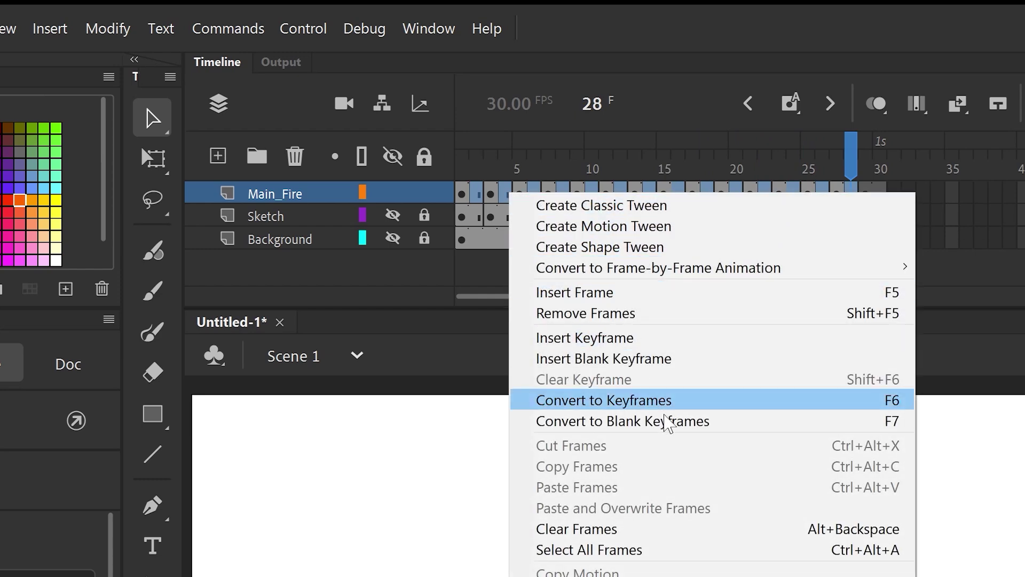
left_click(674, 427)
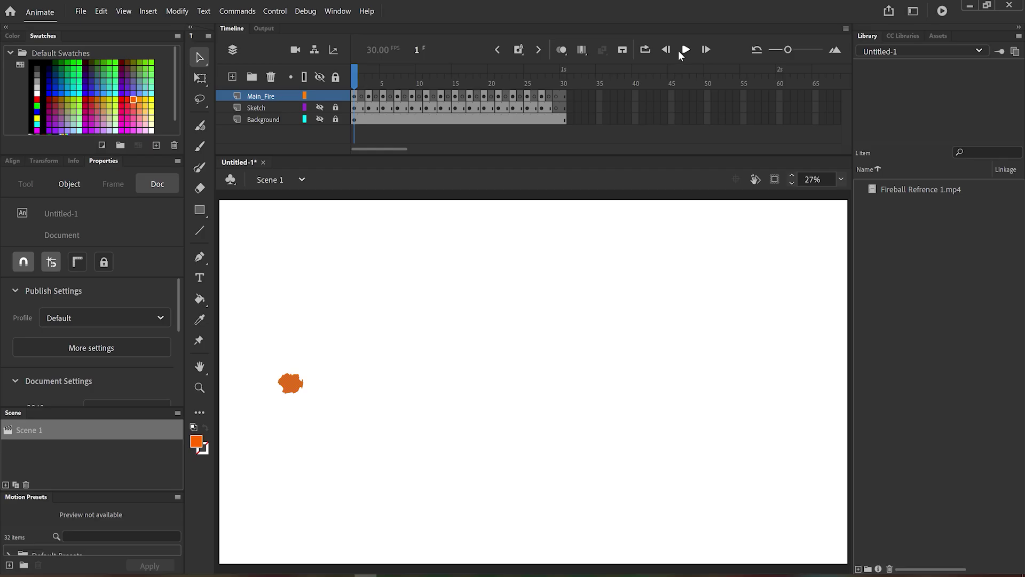
- Play back the animation with the blank in-between frames to check its motion
left_click(686, 50)
left_click(681, 53)
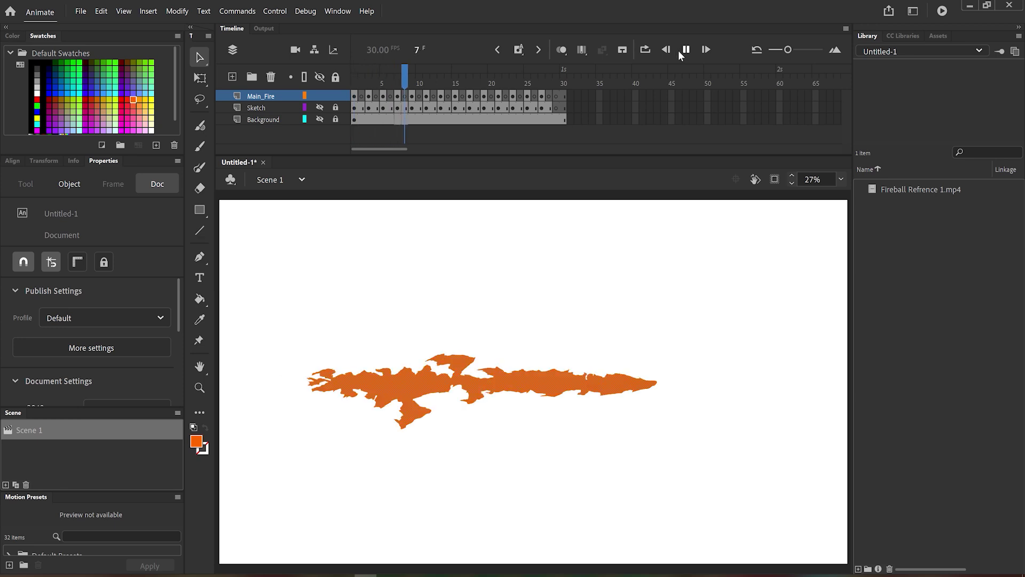
left_click(681, 53)
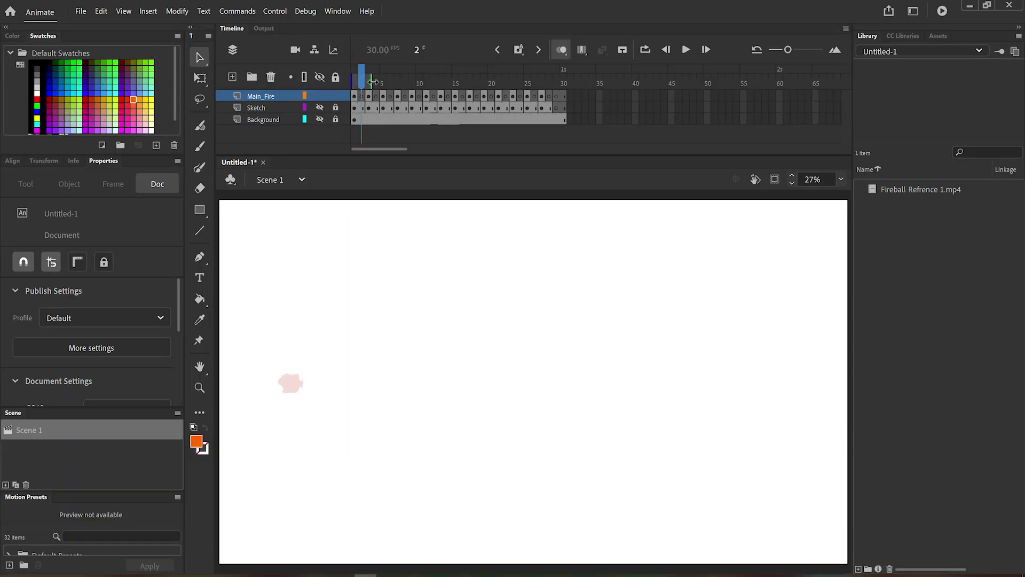
- Set the onion skin range to one frame on either side, and tint previous frames purple and following frames green in its advanced settings
left_click_drag(373, 82, 373, 82)
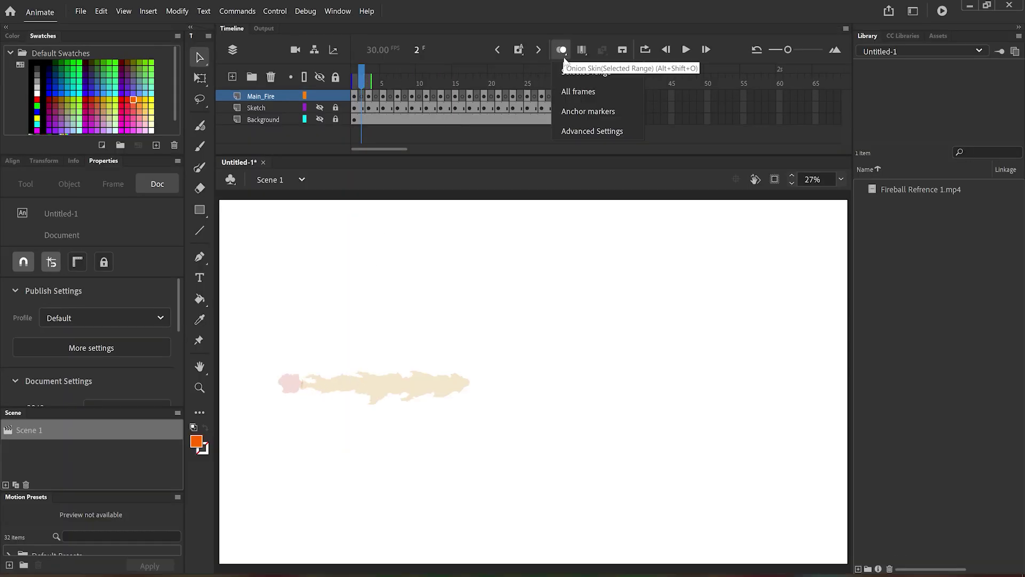
left_click(588, 131)
left_click_drag(236, 223, 303, 225)
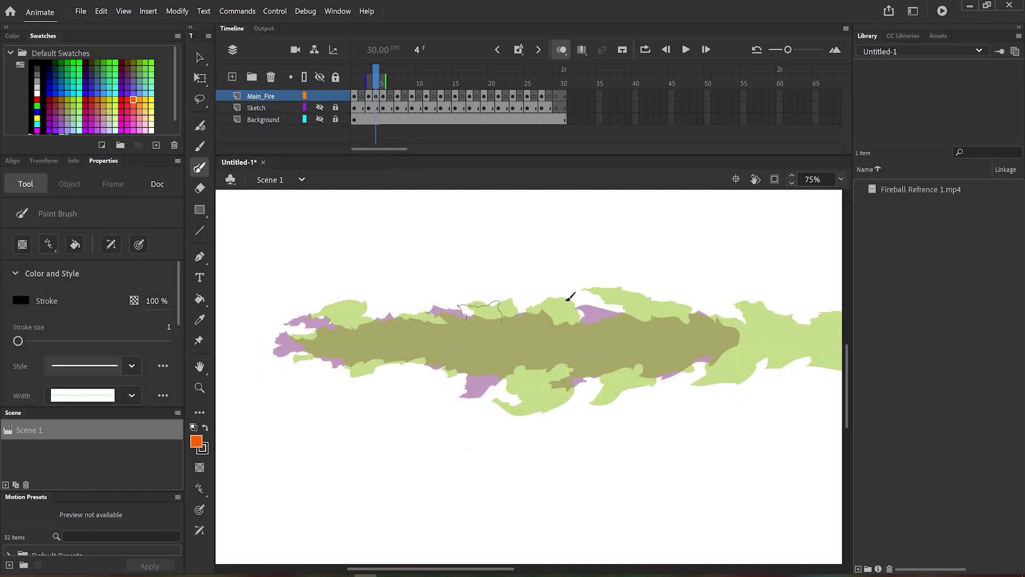
- Draw the in-between flame outlines on Main_Fire frames 4, 6 and 8 with the Paint Brush, guided by the onion-skinned neighbours
key("period")
key("period")
left_click_drag(801, 342, 256, 321)
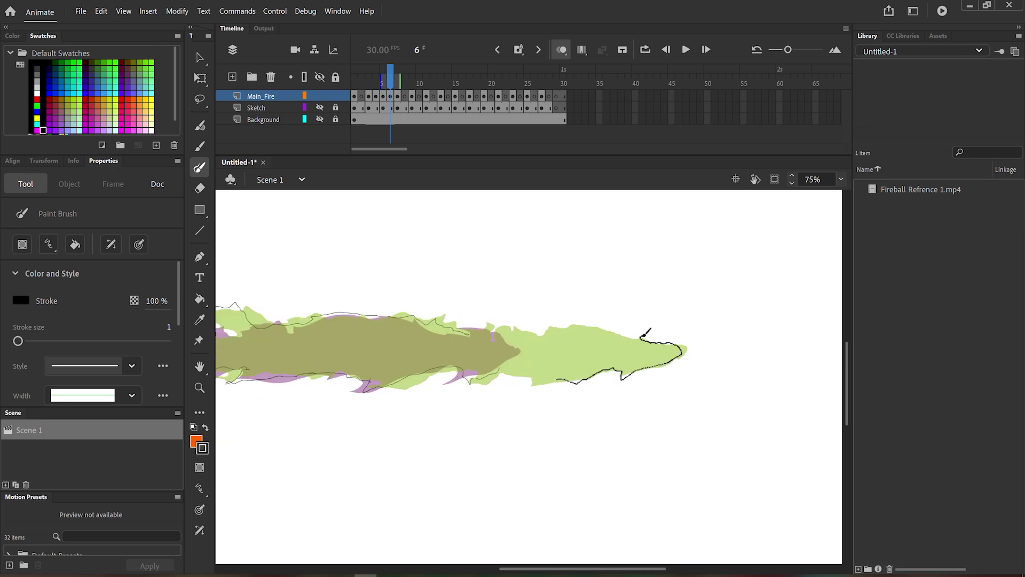
key("period")
key("period")
left_click_drag(580, 299, 623, 263)
left_click_drag(802, 321, 256, 300)
- Outline the in-between flame on frame 2 with the Paint Brush, bridging the small fireball and the long flame
key("v")
double_click(729, 319)
left_click(200, 169)
key("period")
key("period")
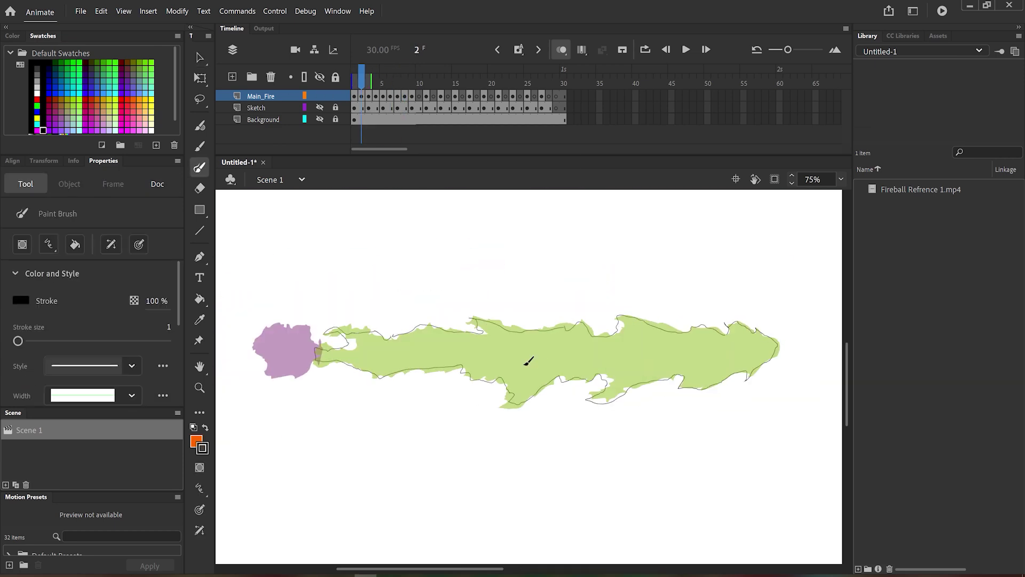
left_click_drag(801, 374, 256, 363)
- Draw the in-between flame outlines on Main_Fire frames 10 and 12 and clean up their stray lines
key("period")
key("period")
key("v")
double_click(524, 431)
key("y")
left_click_drag(481, 342, 661, 347)
left_click_drag(527, 388, 512, 381)
left_click_drag(348, 369, 398, 412)
key("period")
key("period")
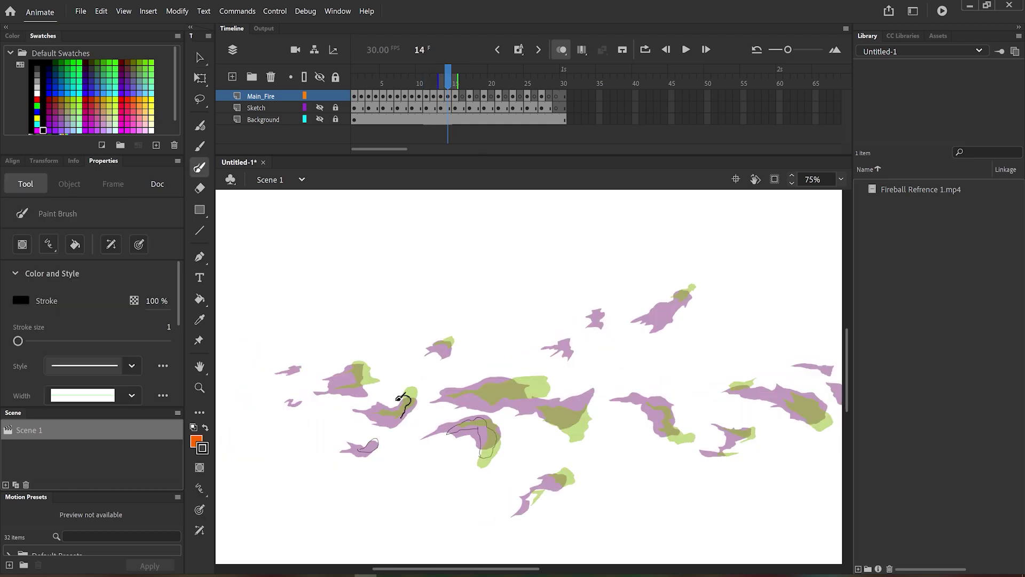
- Outline the in-between detached flames on frames 14 and 16 with the Paint Brush
left_click_drag(427, 374, 512, 371)
left_click_drag(791, 342, 283, 331)
left_click_drag(753, 304, 463, 300)
key("v")
double_click(582, 347)
left_click(203, 174)
key("period")
key("period")
key("period")
key("period")
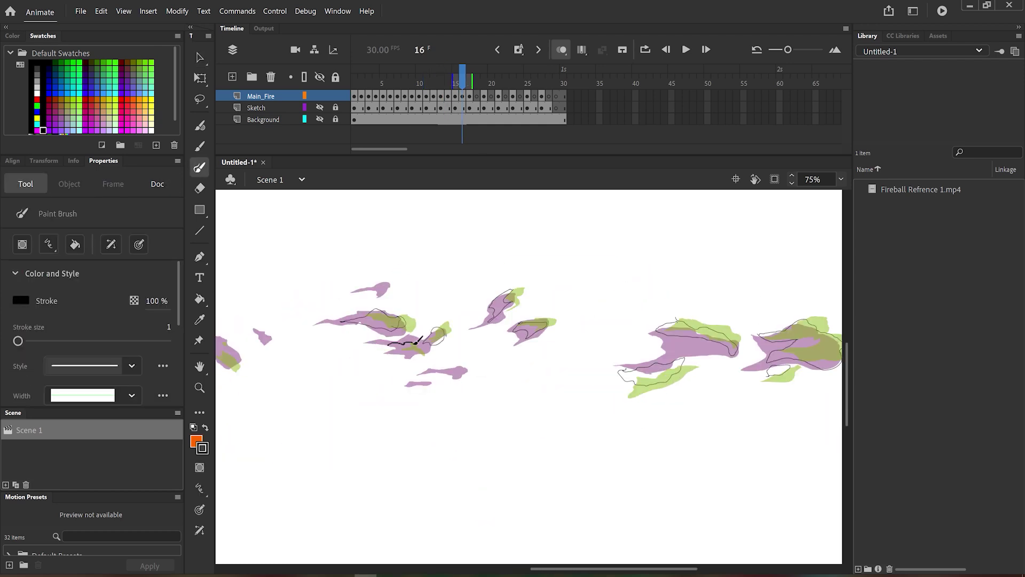
- Outline the shrinking flames on the remaining blank in-between frames through frame 26, and turn off onion skinning
key("period")
key("period")
key("period")
key("period")
key("period")
key("period")
left_click(562, 49)
- Fill the outlined flames on the new in-between frames orange with the Paint Bucket, working frame by frame
key("k")
key("period")
key("period")
key("period")
key("period")
key("period")
key("period")
left_click(713, 394)
left_click(604, 394)
key("comma")
key("comma")
- Remove the stroke from the flames on all Main_Fire frames at once with Edit Multiple Frames, and play back the animation
left_click(581, 50)
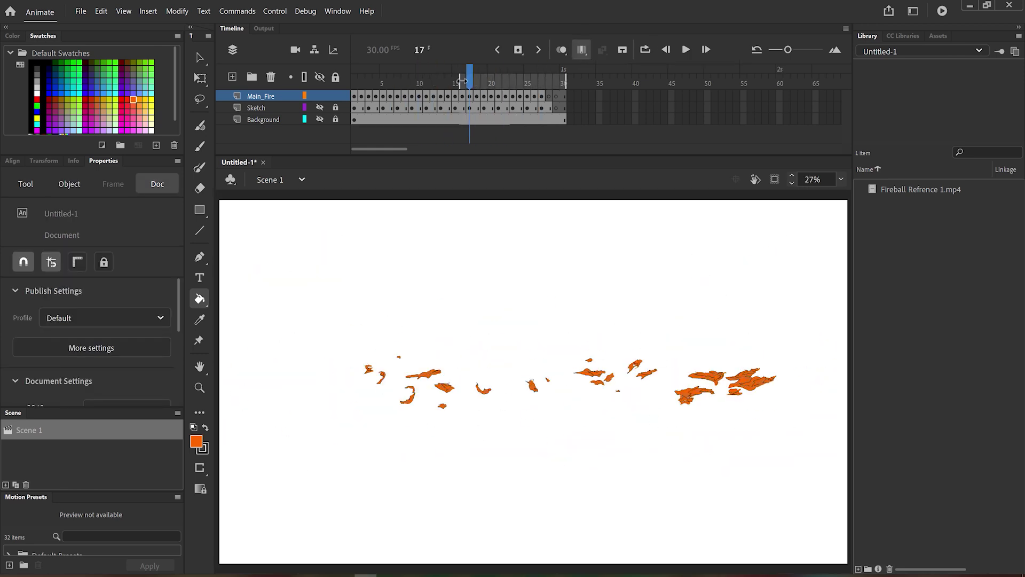
left_click_drag(460, 81, 352, 81)
key("v")
key("ctrl+a")
left_click(204, 449)
left_click(404, 284)
left_click(581, 50)
left_click(687, 50)
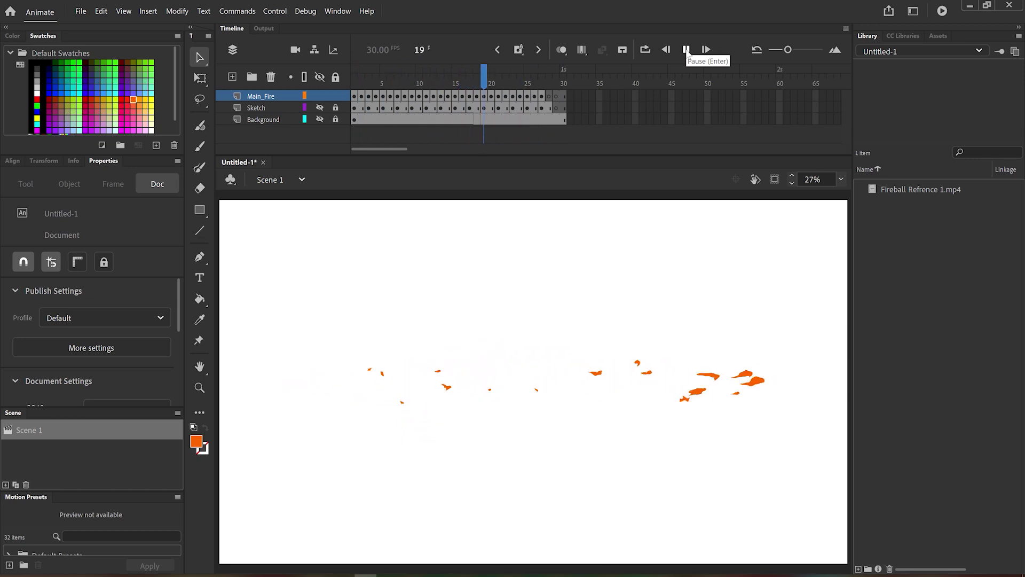
left_click(687, 50)
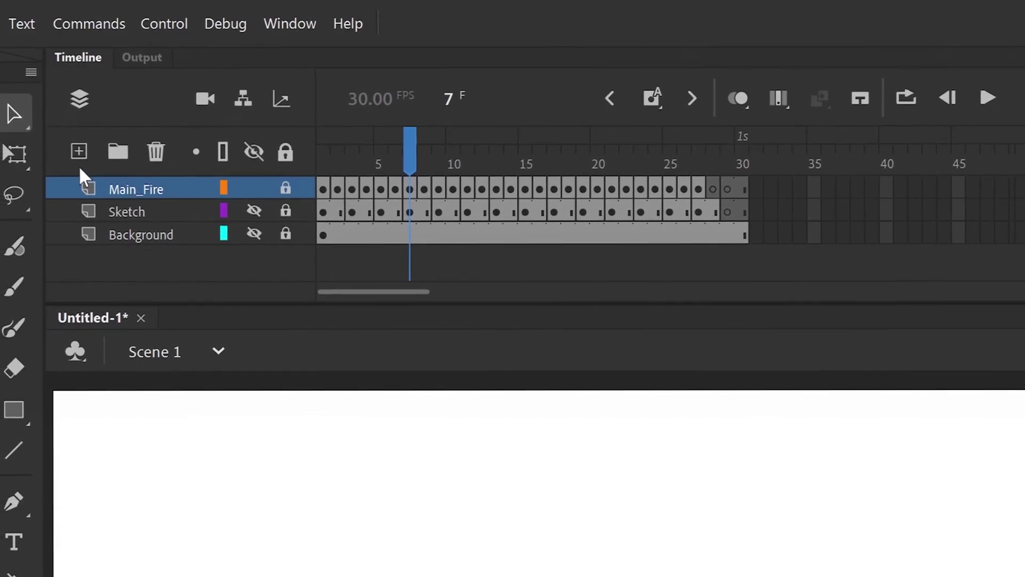
- Add a layer named Shading above Main_Fire and convert its frames 1 to 30 to blank keyframes
left_click(79, 152)
left_click_drag(744, 186, 344, 190)
right_click(339, 185)
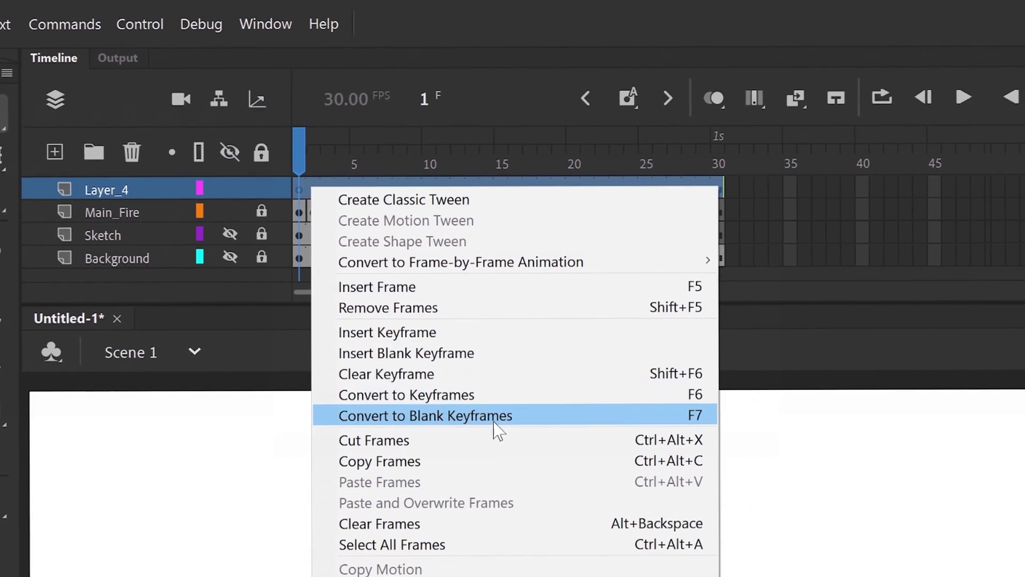
left_click(498, 416)
left_click_drag(299, 154, 411, 182)
double_click(135, 197)
type("Shading")
key("Return")
- Set the Classic Brush's fill color to magenta (#FF00FF)
left_click(196, 441)
key(".")
left_click(338, 401)
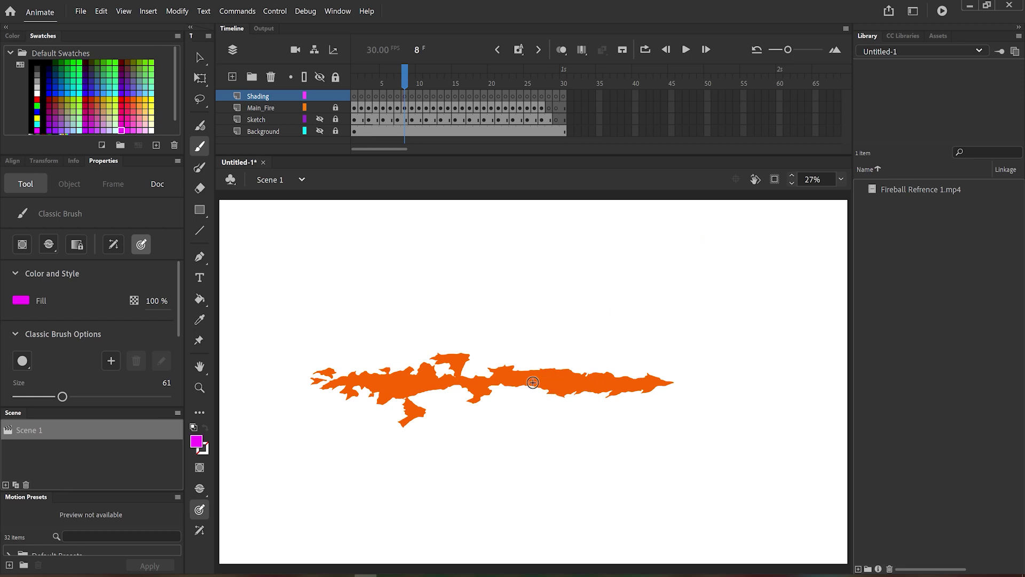
- Scrub through the early flame frames to review their shapes, and return to frame 1
left_click_drag(409, 80, 367, 126)
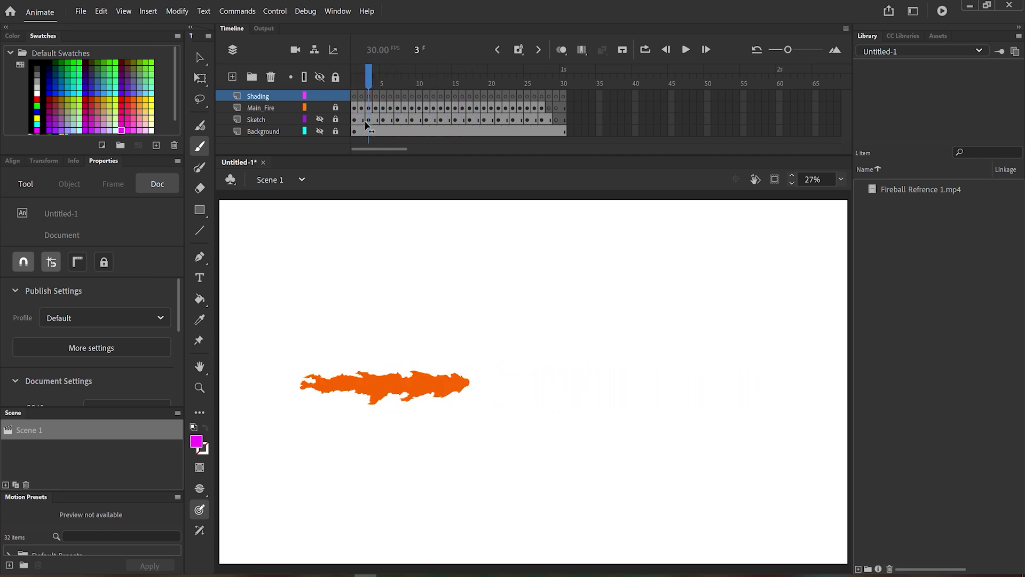
left_click_drag(367, 92, 391, 89)
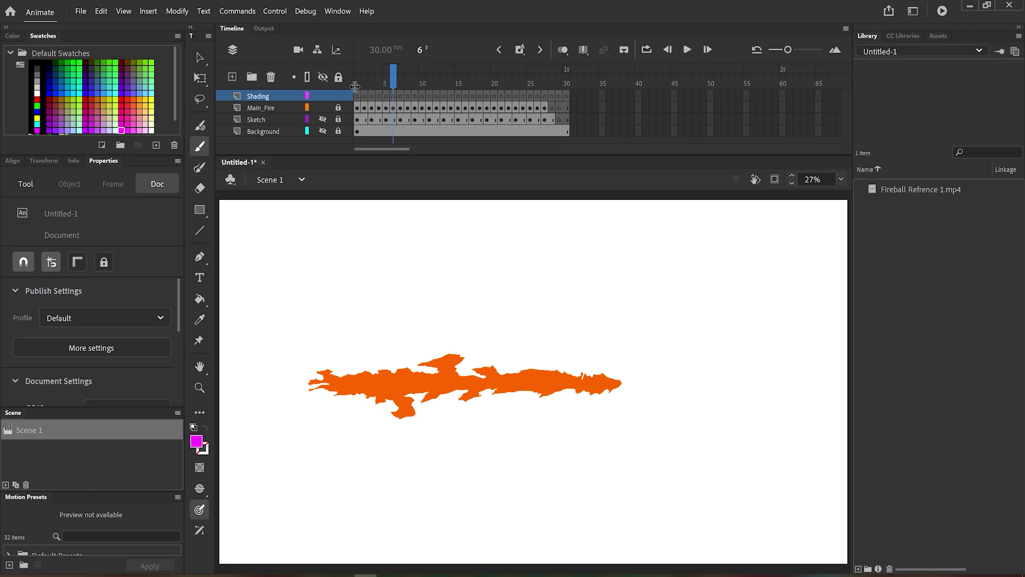
left_click_drag(354, 85, 359, 88)
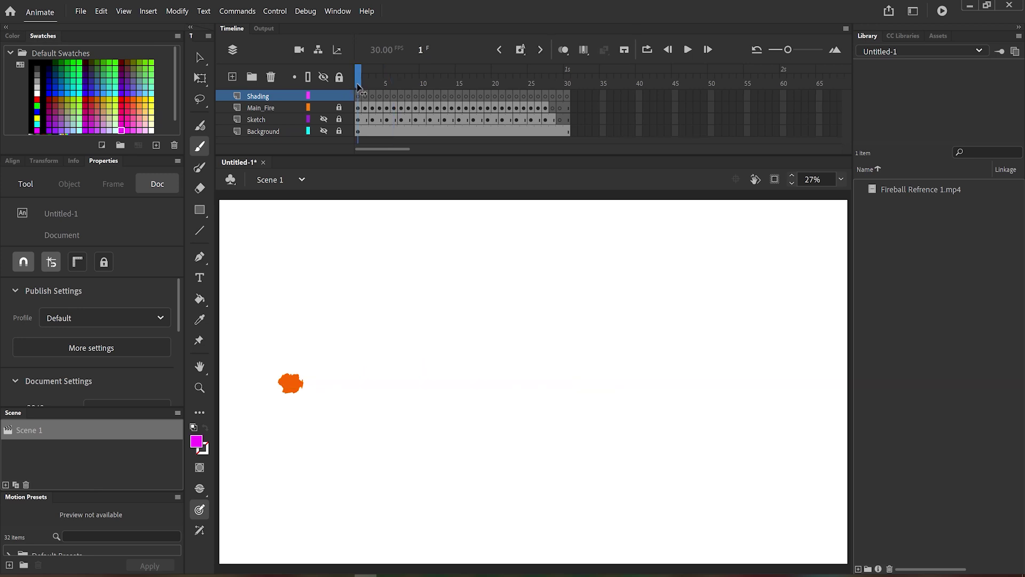
- Set up the Paint Brush for shading the fireball on frame 1 at 200% zoom, with red as the fill color
left_click(842, 180)
left_click(859, 288)
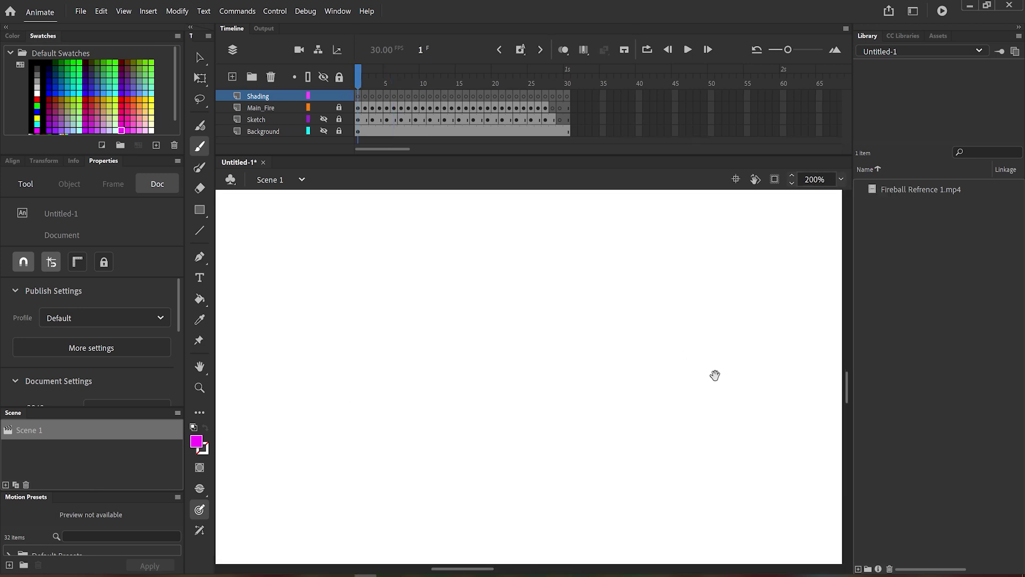
left_click(201, 169)
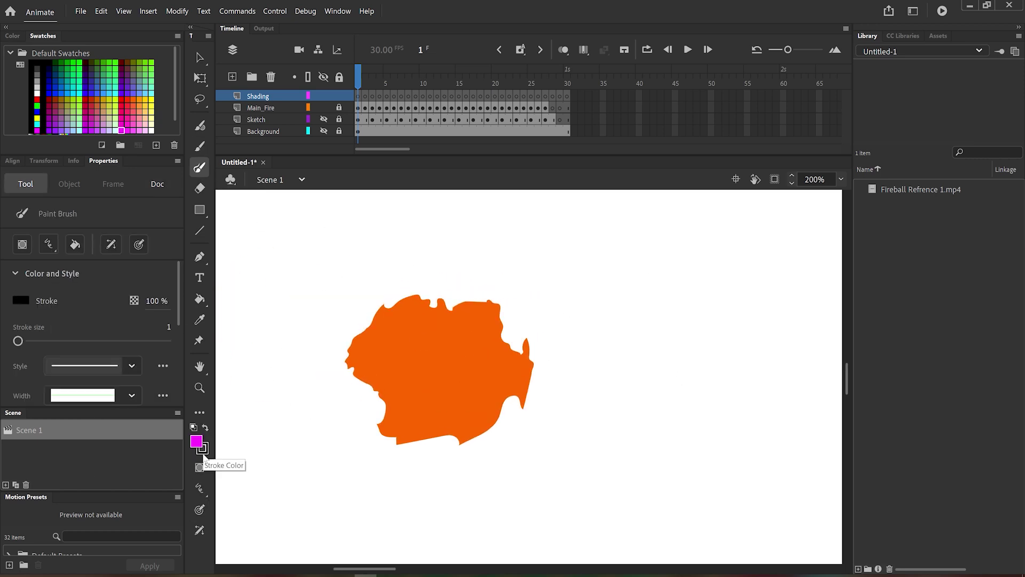
left_click(196, 442)
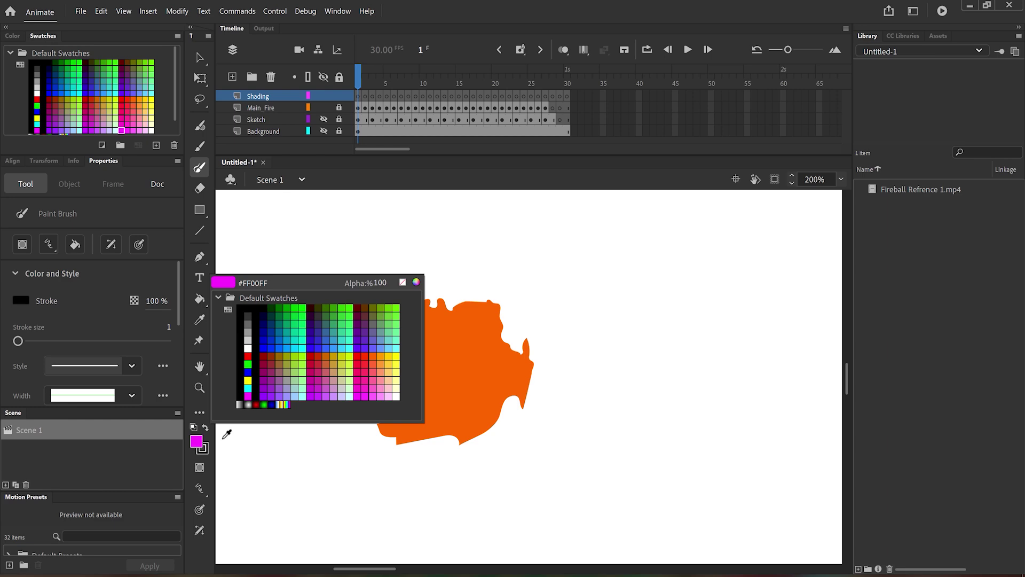
left_click(365, 354)
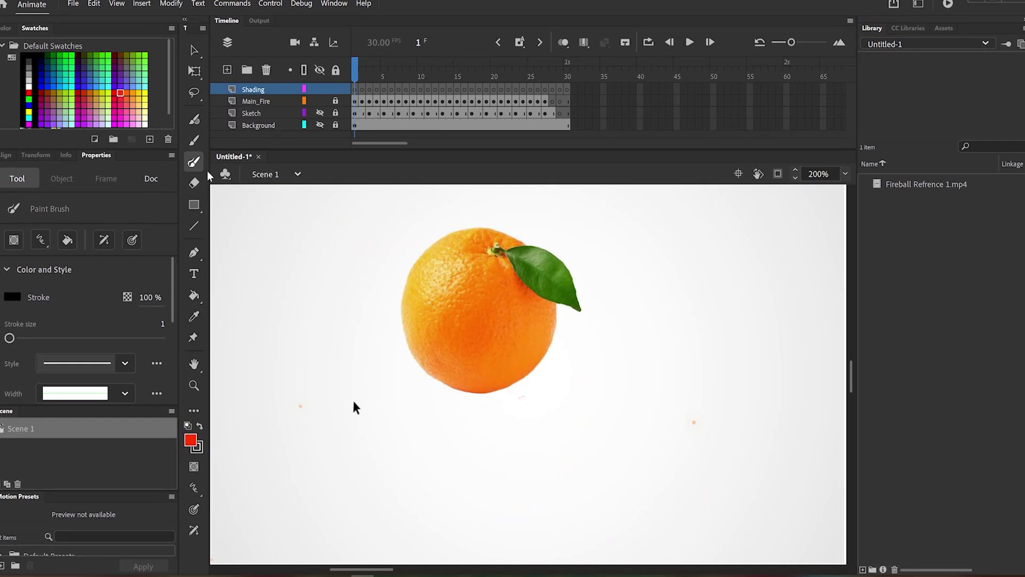
- Draw a shading outline on frame 1 with a jagged edge across the fireball's lower part, looping around outside below it
left_click(285, 369)
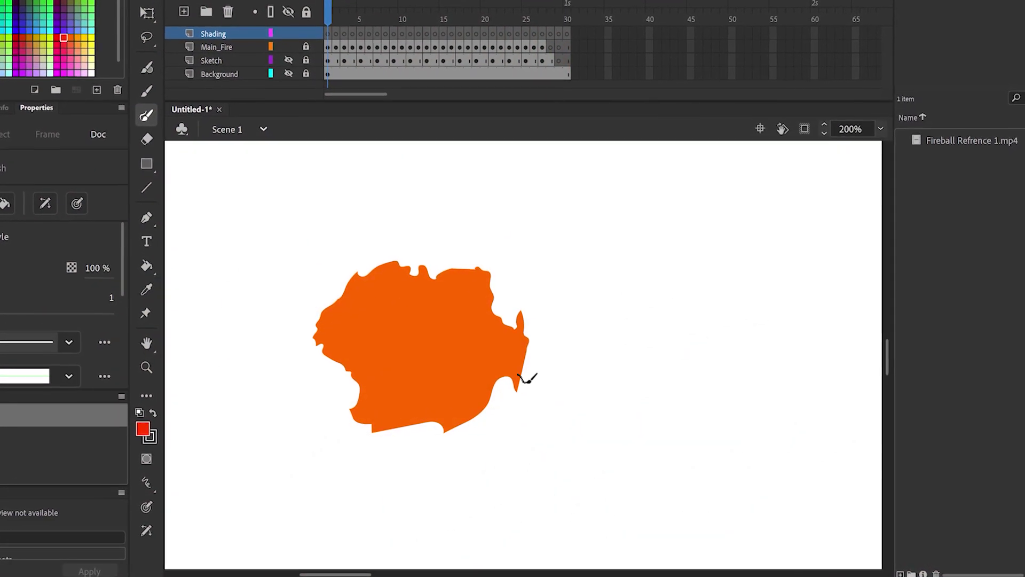
mouse_move(492, 362)
left_mouse_down()
mouse_move(471, 400)
mouse_move(467, 384)
mouse_move(427, 400)
mouse_move(412, 374)
mouse_move(387, 380)
mouse_move(330, 327)
mouse_move(322, 285)
mouse_move(291, 292)
mouse_move(262, 421)
mouse_move(278, 476)
mouse_move(384, 473)
mouse_move(460, 494)
mouse_move(600, 460)
mouse_move(527, 366)
left_mouse_up()
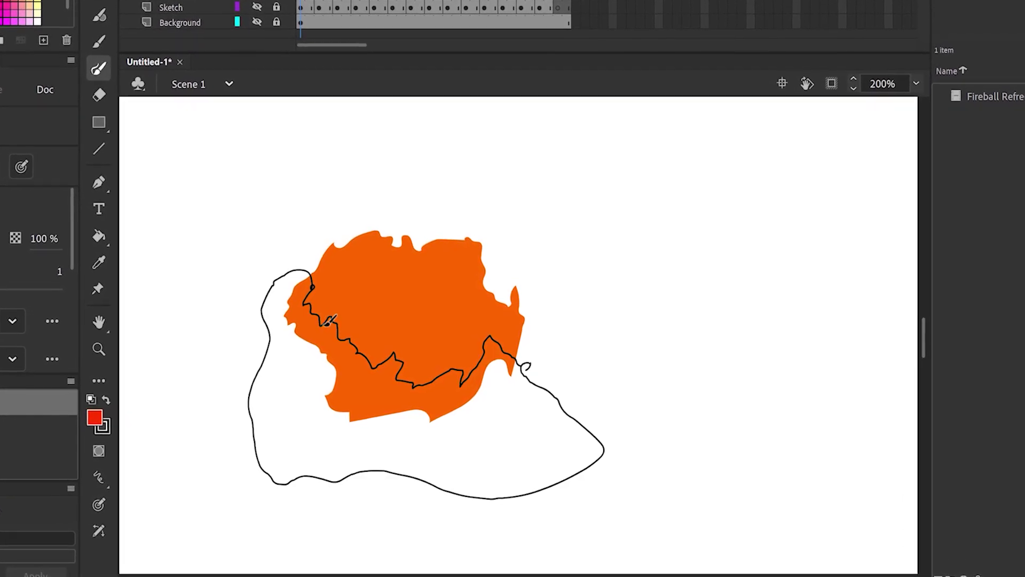
- Fill frame 1's shading outline with red using Paint Bucket, and outline small shading patches on the upper flame tips of the next frame
left_click(96, 234)
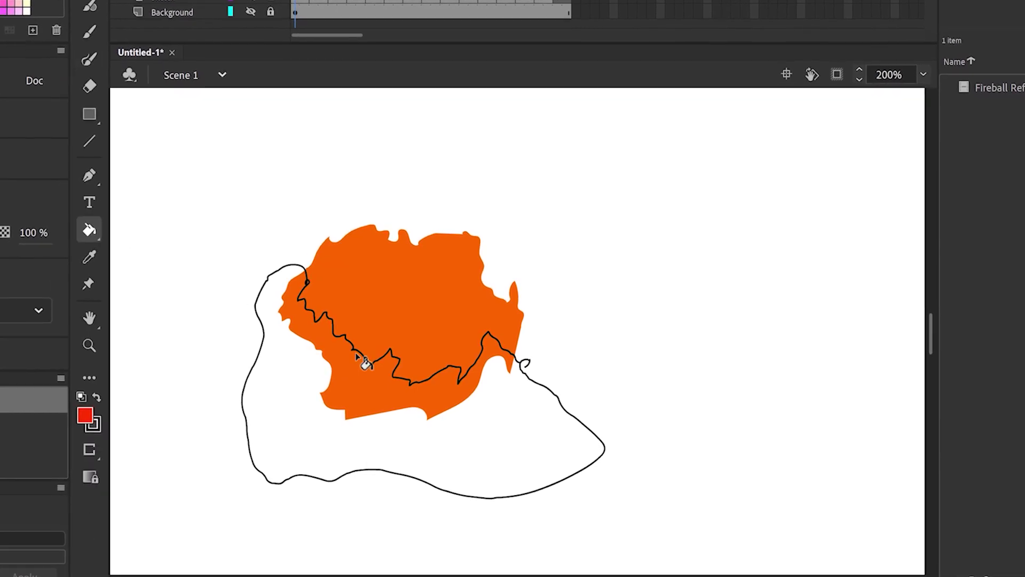
left_click(371, 388)
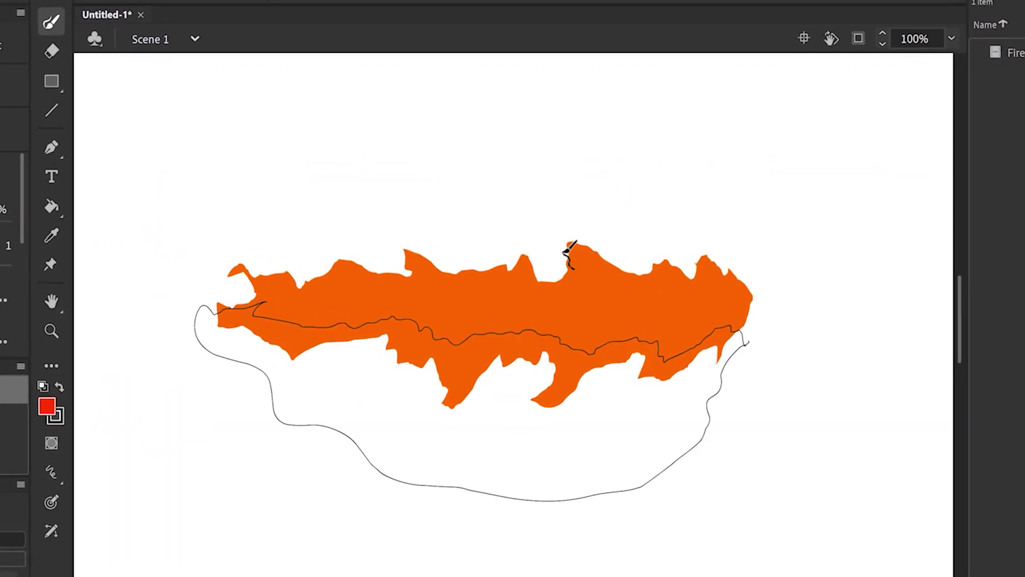
left_click_drag(565, 258, 590, 291)
left_click_drag(644, 267, 710, 271)
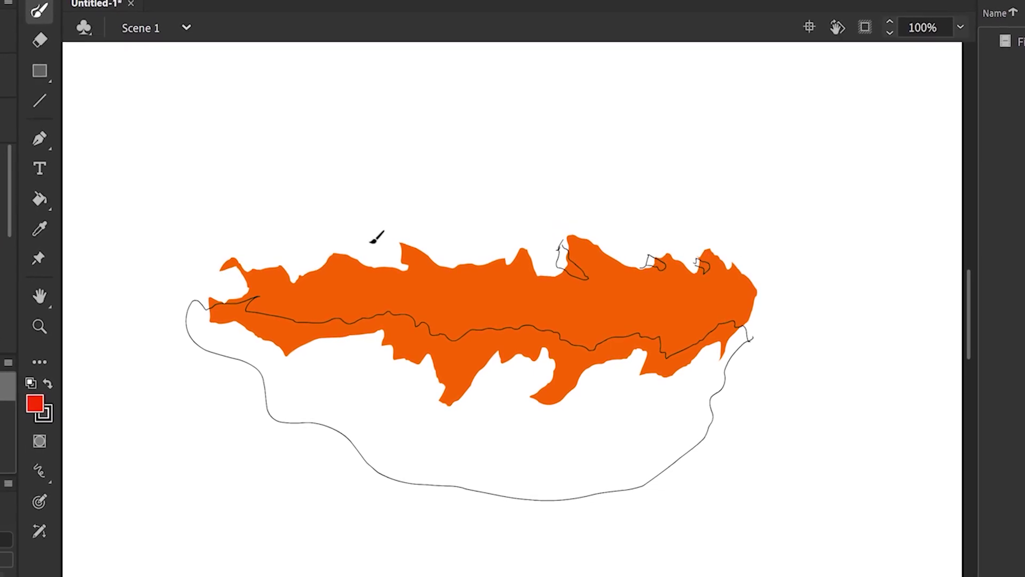
left_click_drag(390, 243, 418, 278)
mouse_move(300, 266)
left_mouse_down()
mouse_move(327, 272)
mouse_move(241, 286)
left_mouse_up()
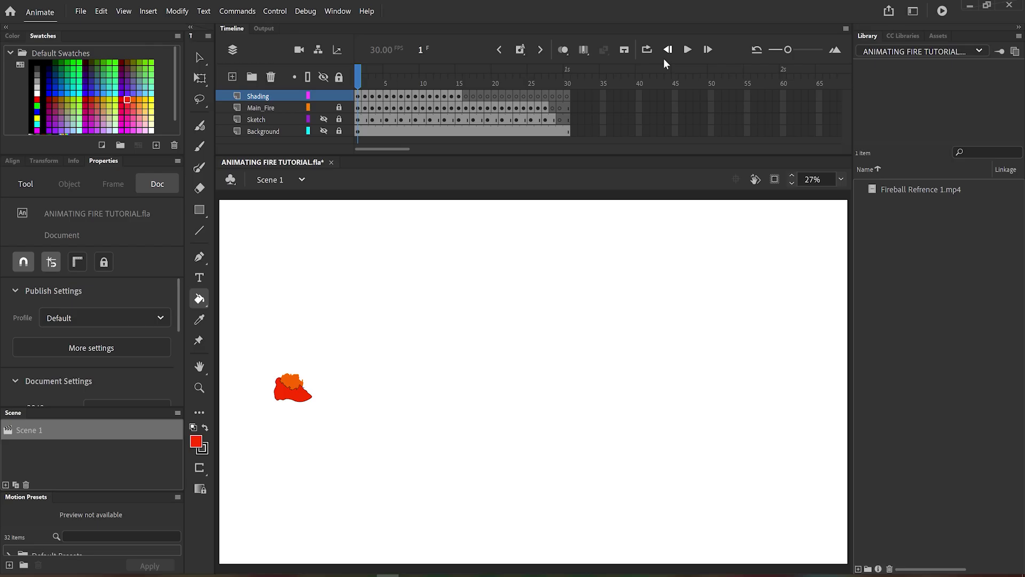
- Remove the black stroke from all shading shapes at once by editing multiple frames across the range from frame 1 to 30
key("Return")
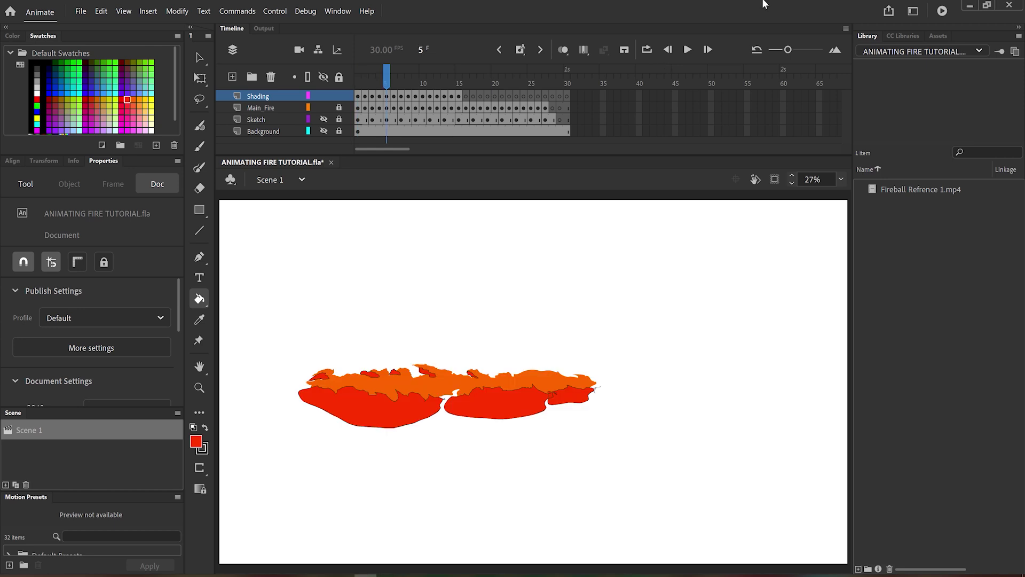
left_click(584, 49)
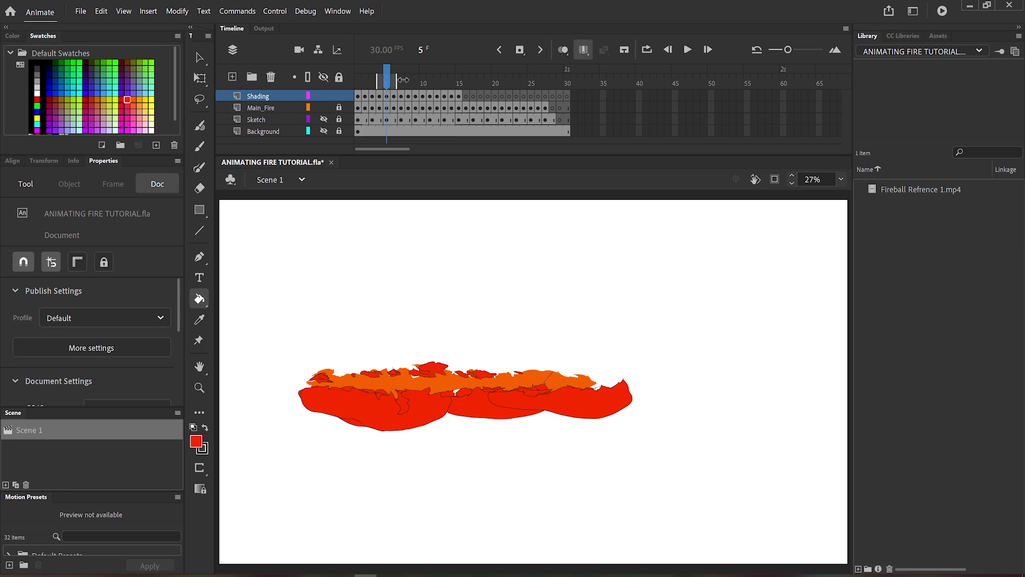
left_click_drag(398, 79, 570, 79)
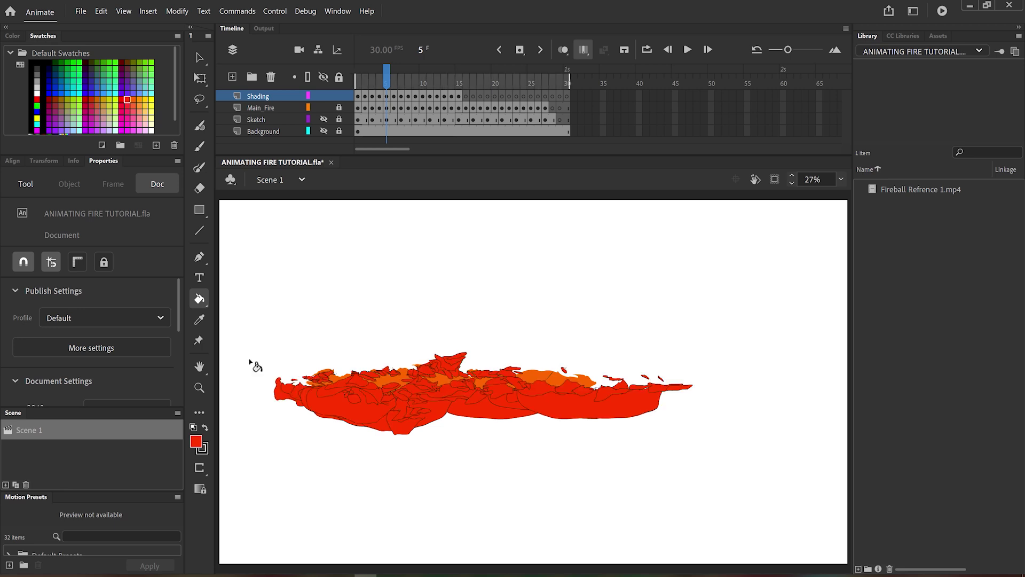
key("ctrl+a")
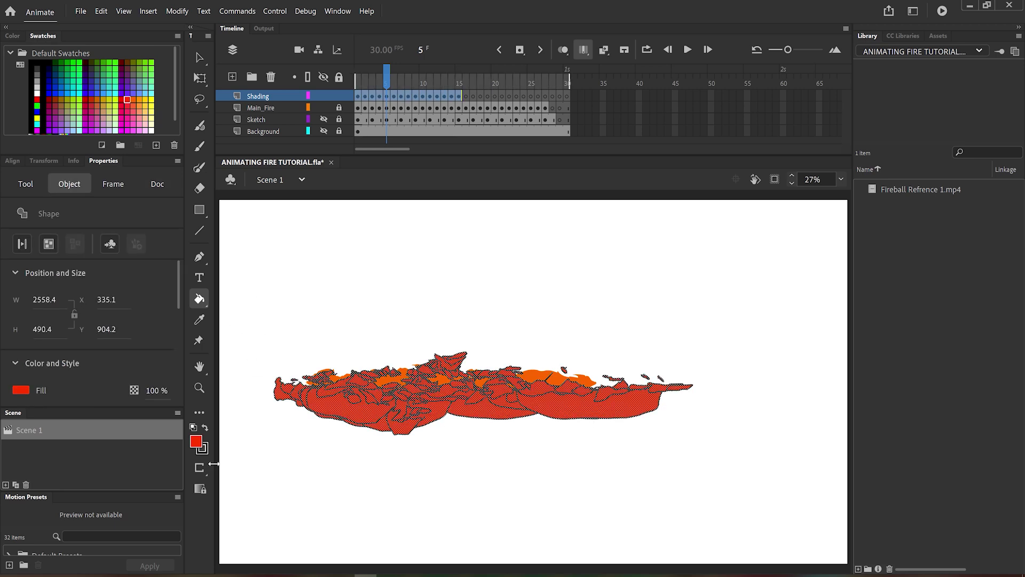
left_click(203, 448)
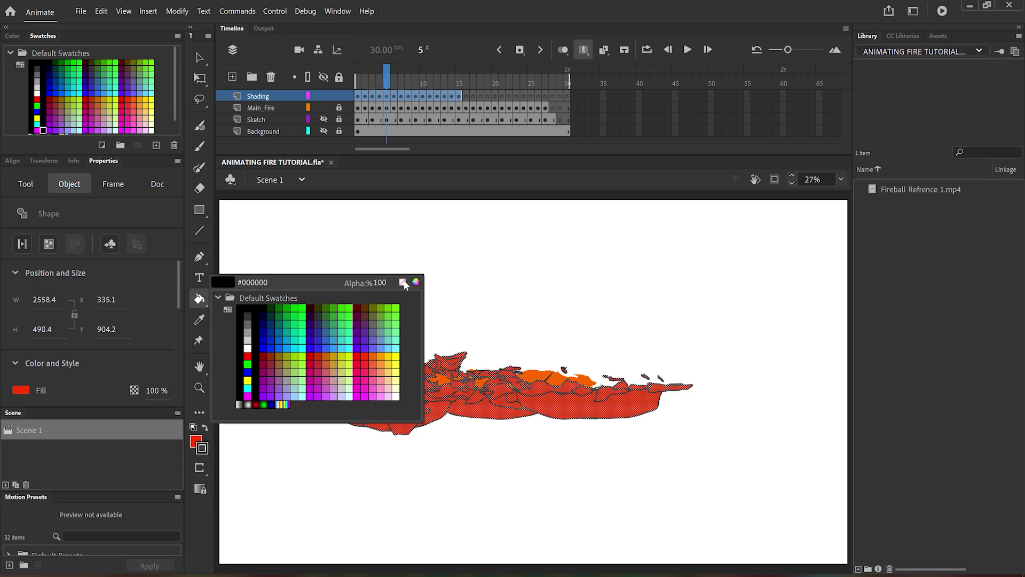
left_click(403, 283)
left_click(589, 51)
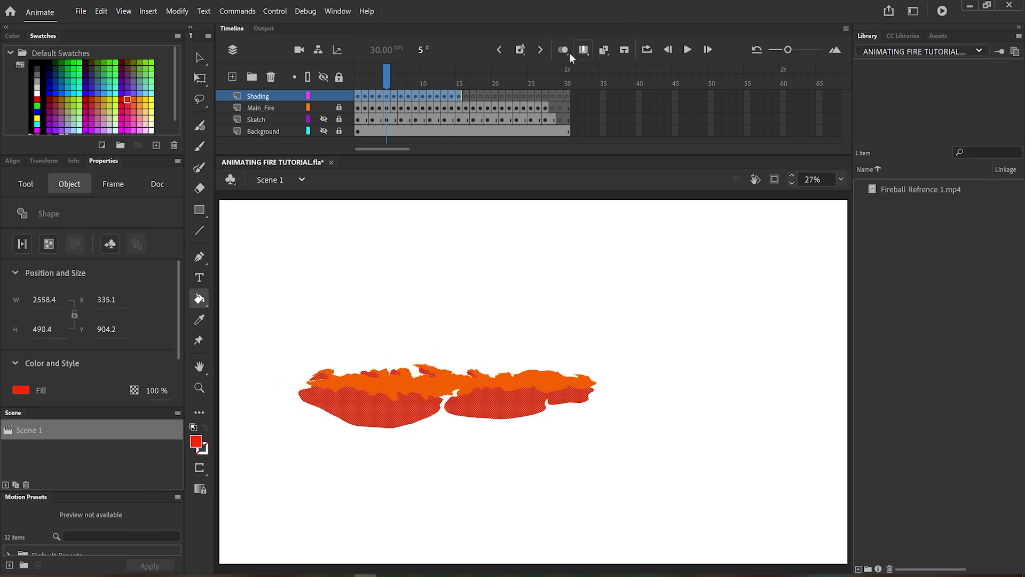
- Duplicate the Main_Fire layer, move the copy above Shading, and convert it into a mask for the shading
left_click(262, 108)
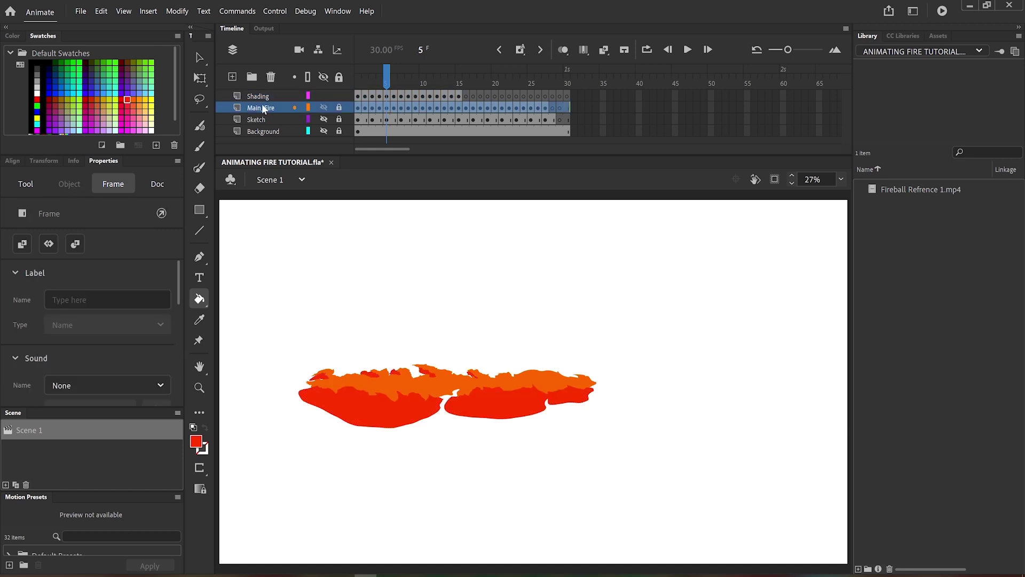
right_click(263, 109)
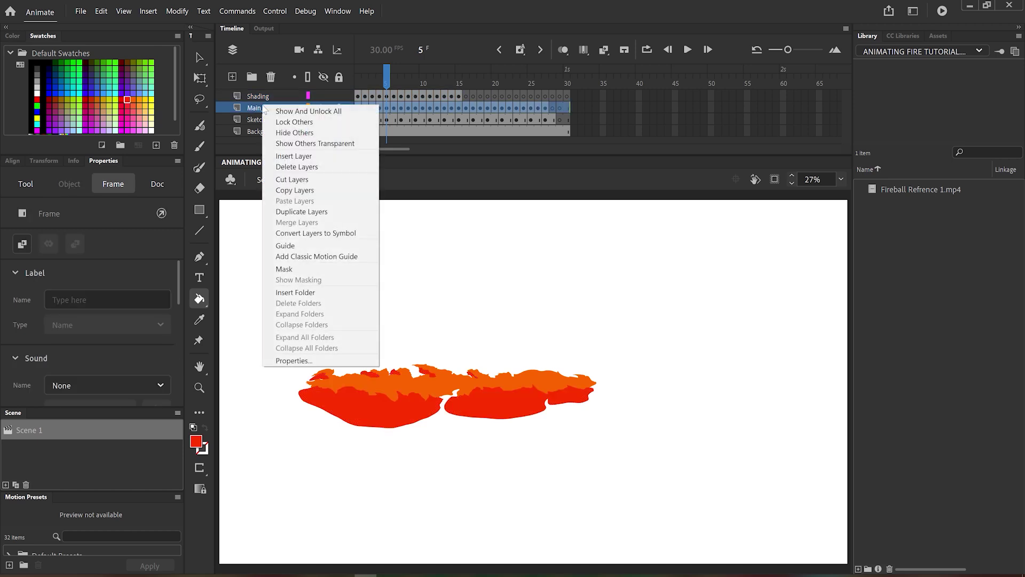
left_click(302, 212)
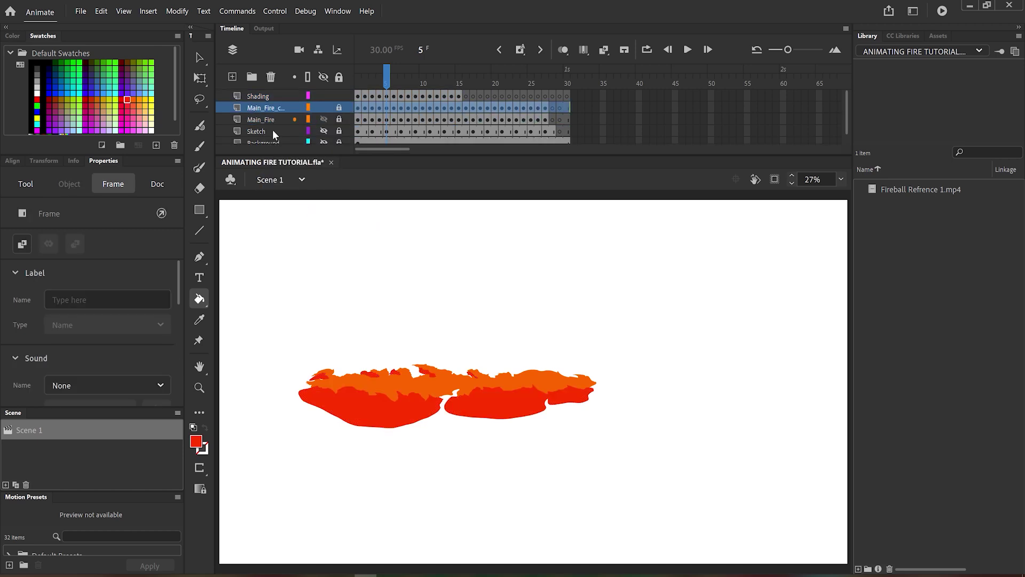
left_click_drag(261, 111, 262, 98)
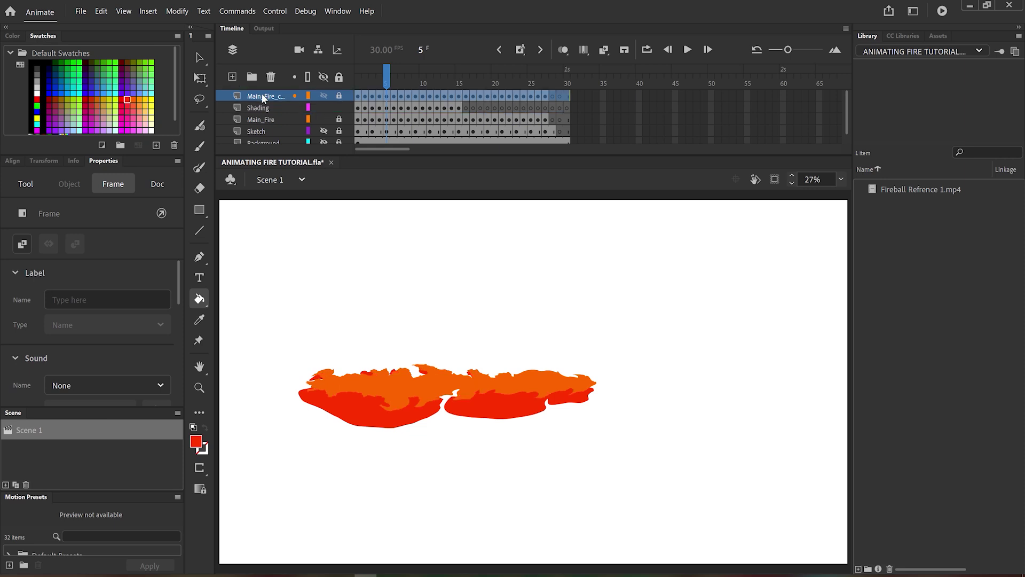
right_click(262, 98)
left_click(337, 258)
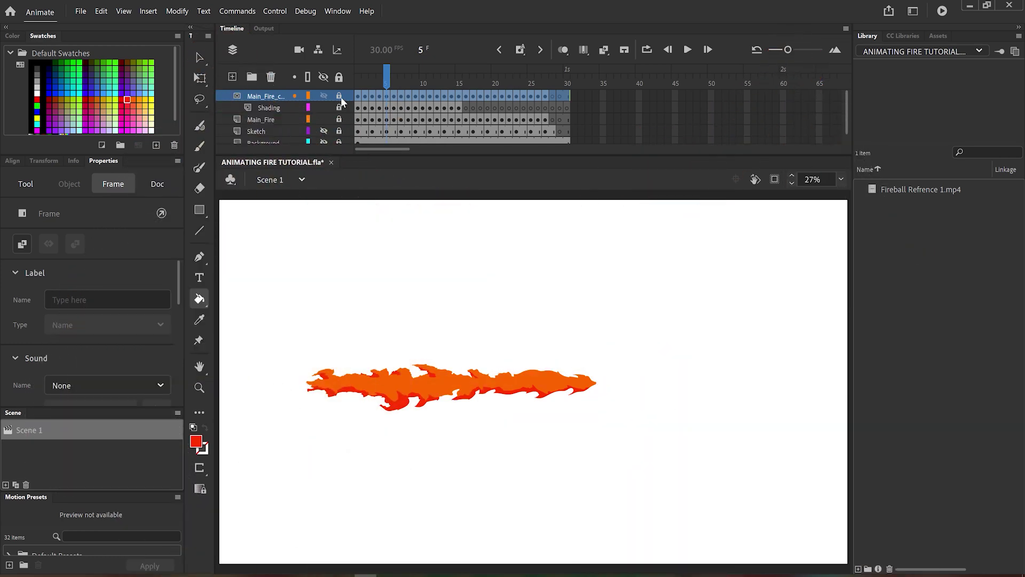
- Inspect the shading with the Shading layer unlocked, and lock that layer again to restore the masked view
key("v")
left_click(469, 452)
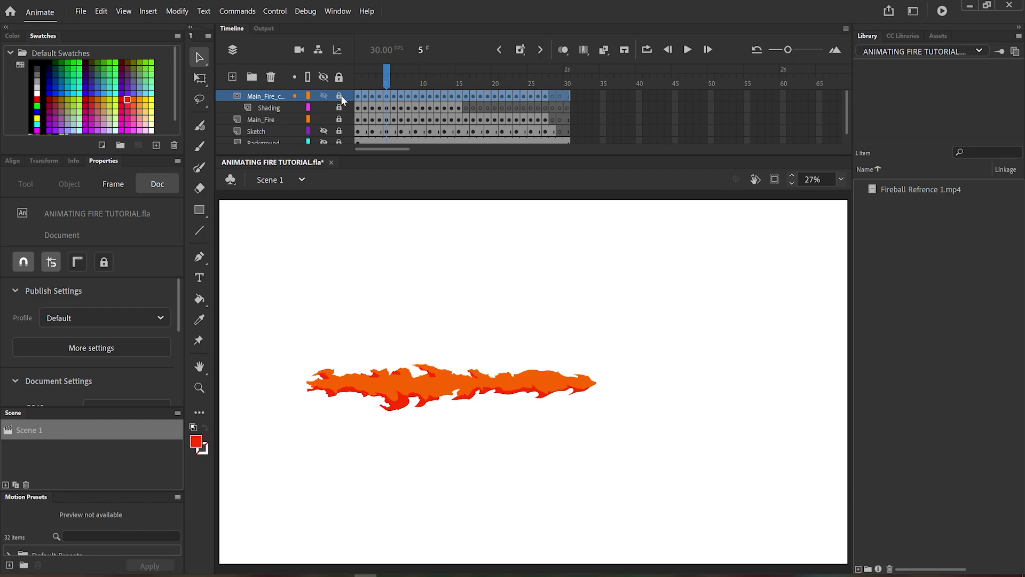
key("k")
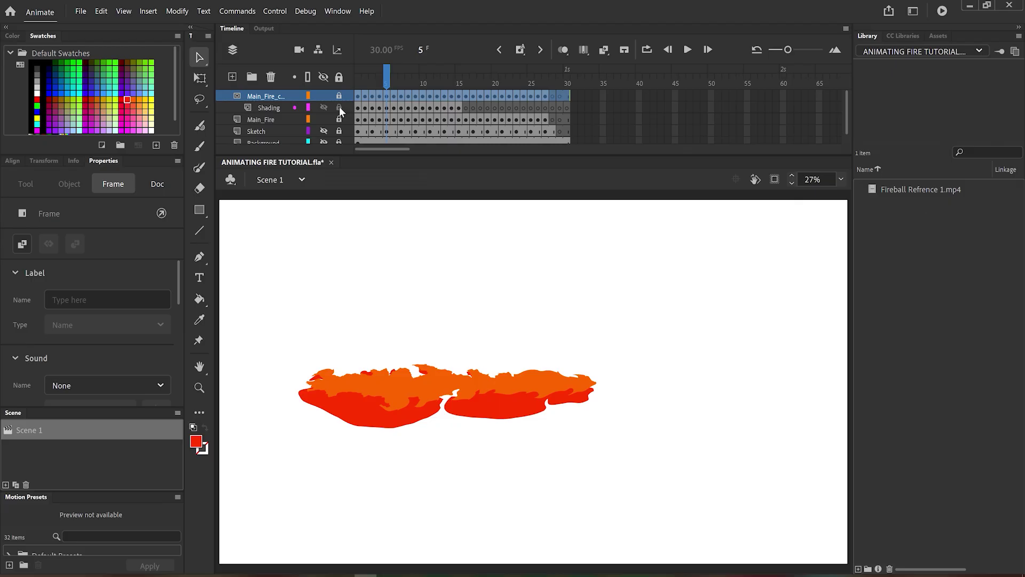
left_click(339, 107)
- Play the masked animation from frame 1 and scrub through the early frames to review the shading
left_click_drag(389, 85, 358, 82)
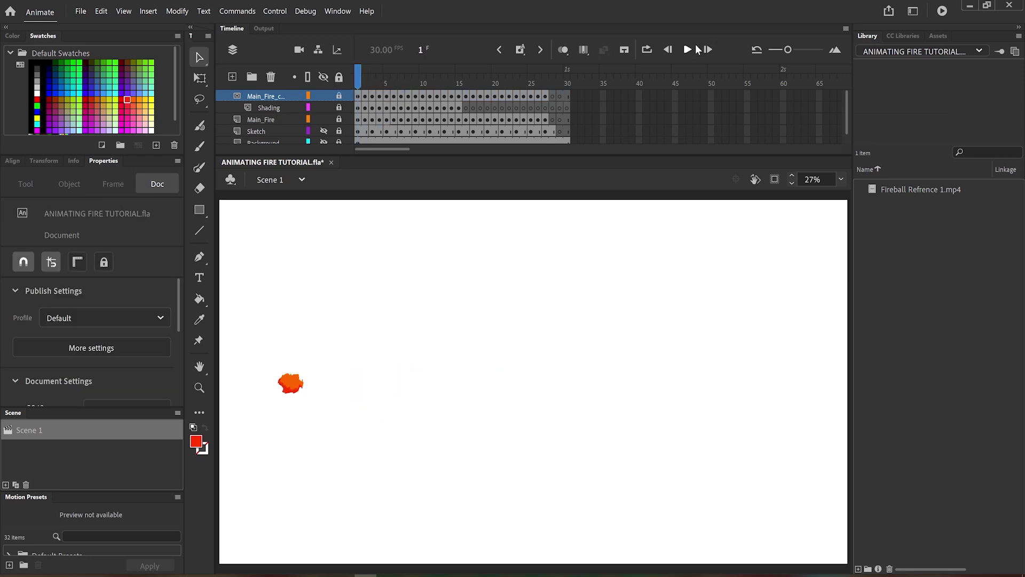
left_click(695, 49)
left_click(366, 87)
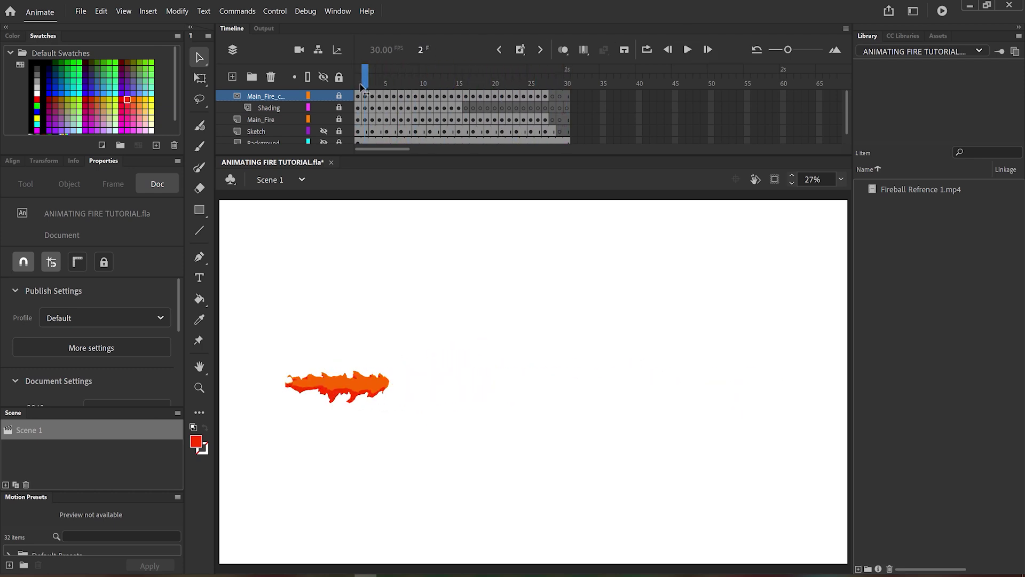
mouse_move(361, 91)
left_mouse_down()
mouse_move(394, 96)
mouse_move(378, 94)
left_mouse_up()
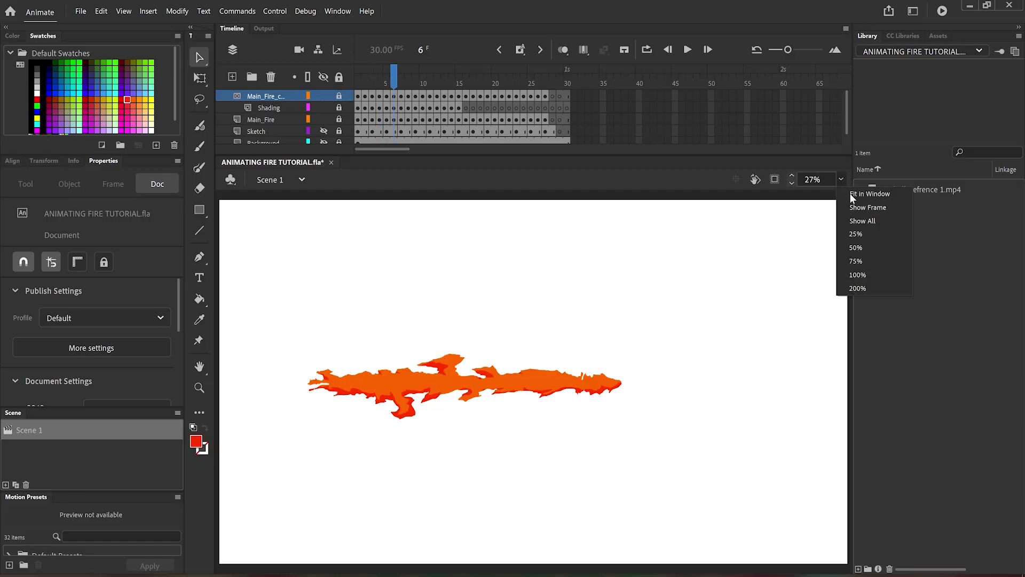
left_click(855, 259)
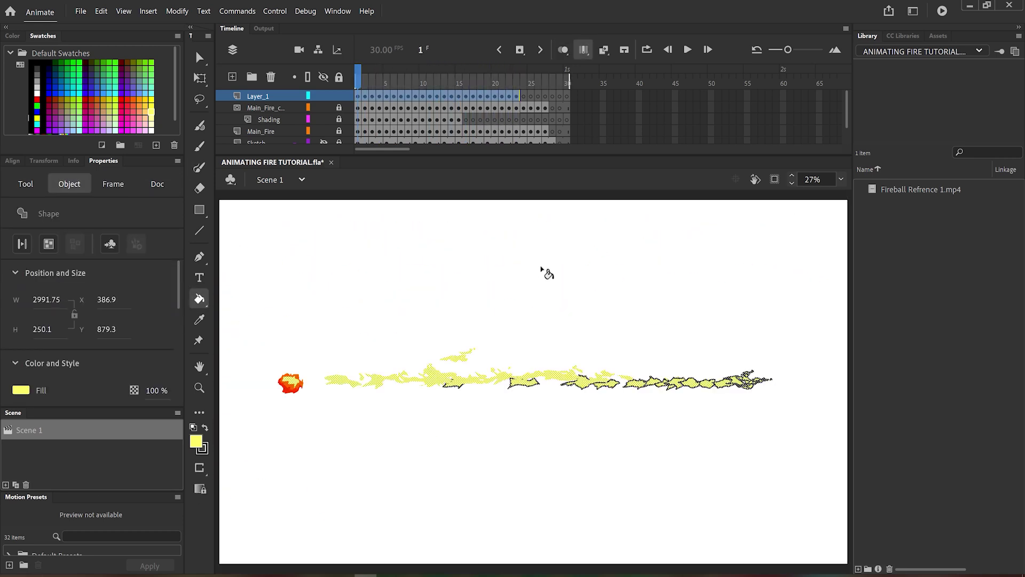
- Remove the stroke from the yellow highlight shapes selected across Layer_1's frames, and turn off multiple-frame editing
left_click(202, 448)
left_click(419, 281)
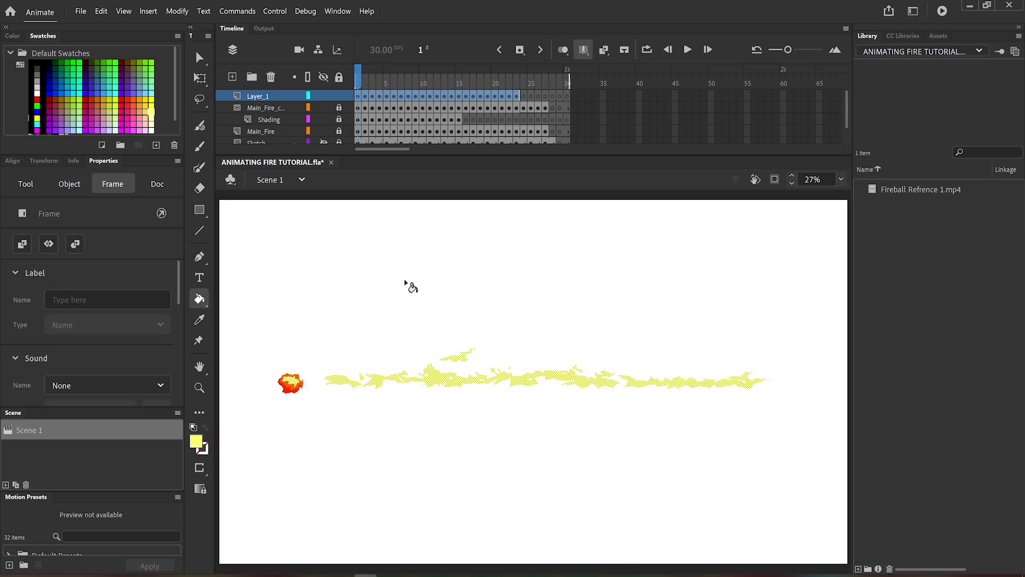
left_click(584, 50)
- Play back the fireball animation to review the yellow highlights together with the red shading
key("v")
left_click(688, 50)
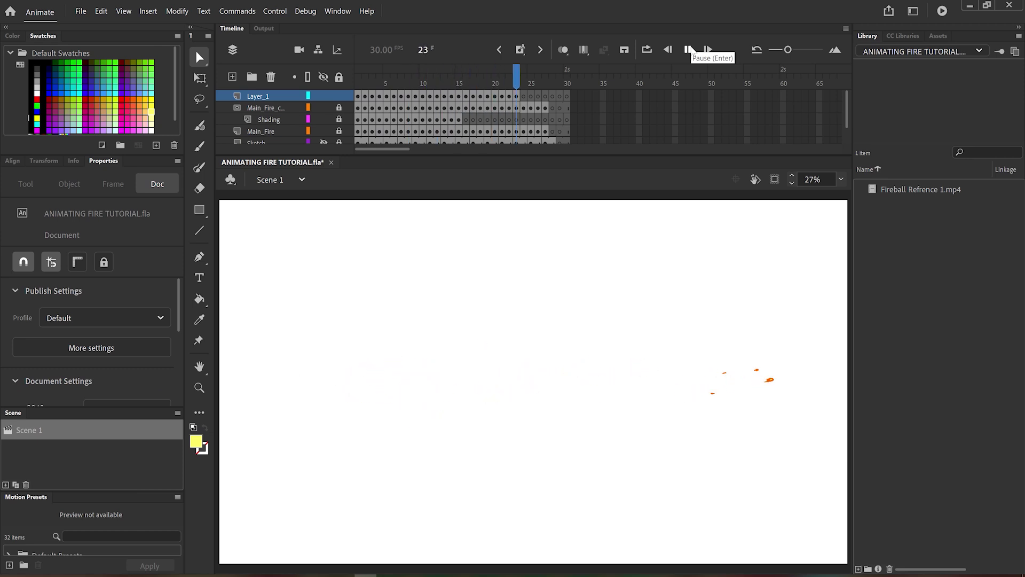
left_click(689, 50)
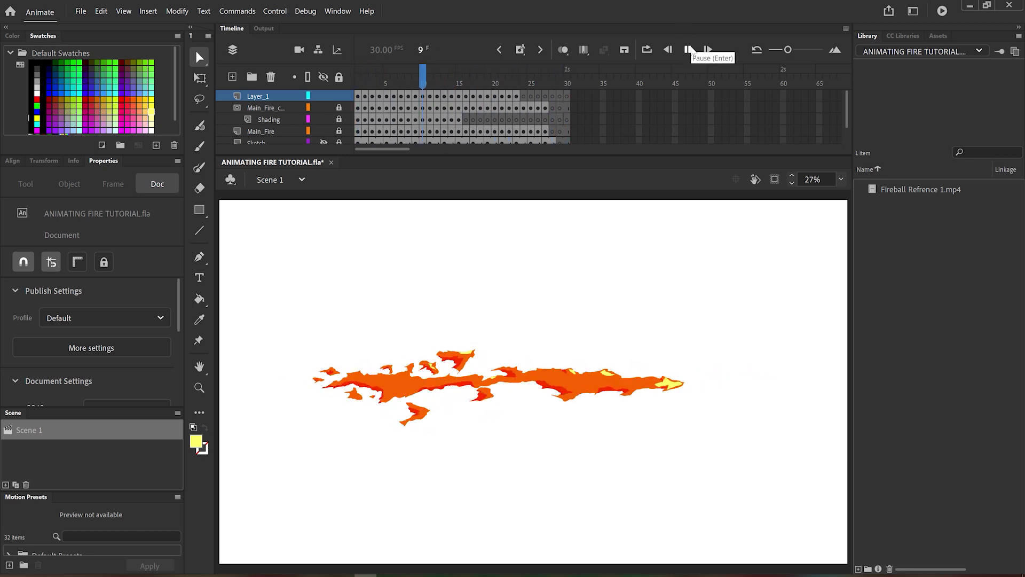
left_click(689, 49)
- Start a movie export of the animation and go to the Fire Raw Animations folder
left_click(81, 11)
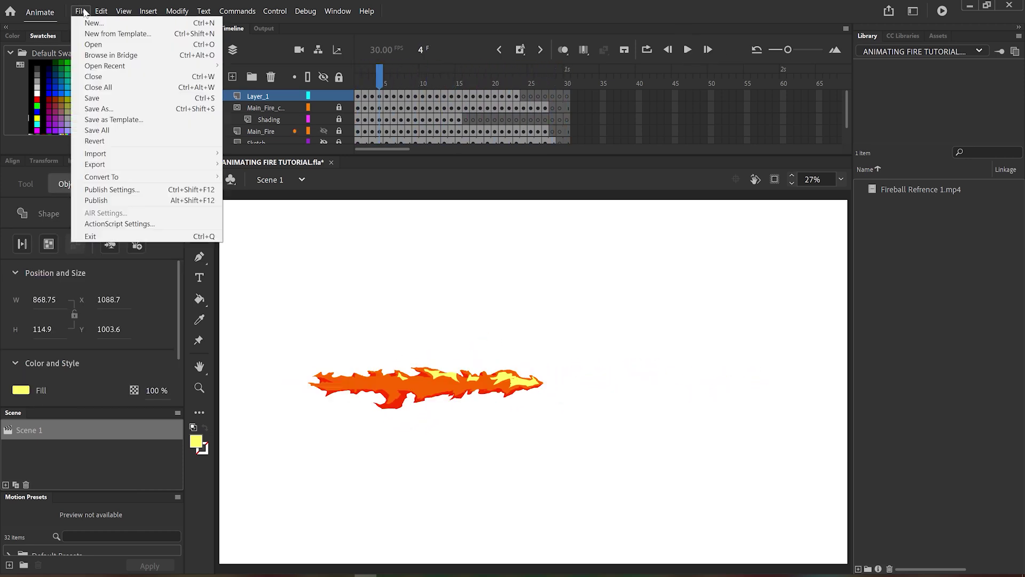
mouse_move(116, 169)
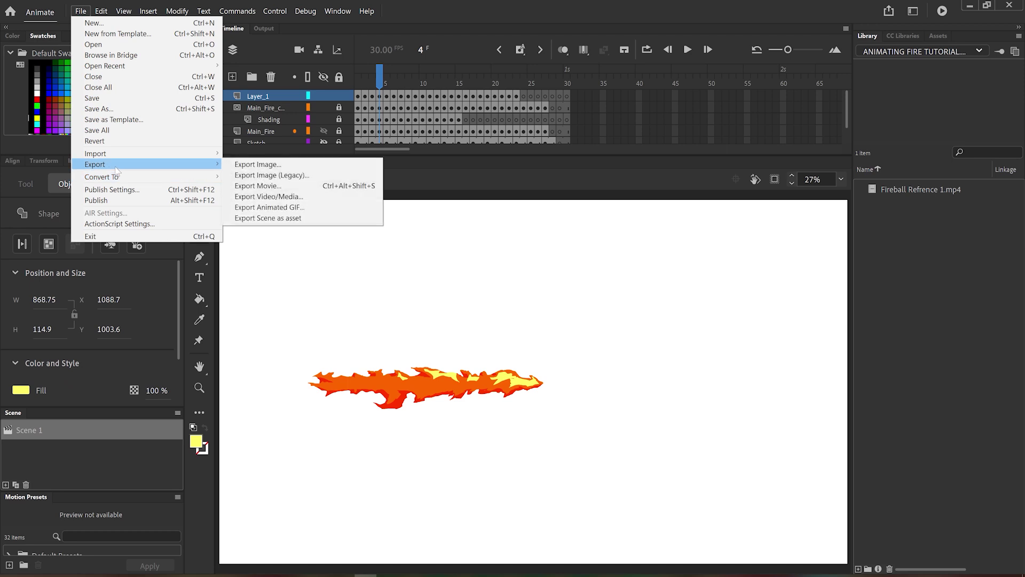
left_click(335, 192)
left_click(341, 28)
- Create a new fireball folder and export the PNG sequence into it at 3840 × 2160 pixels, full document size, 32 bit
right_click(404, 263)
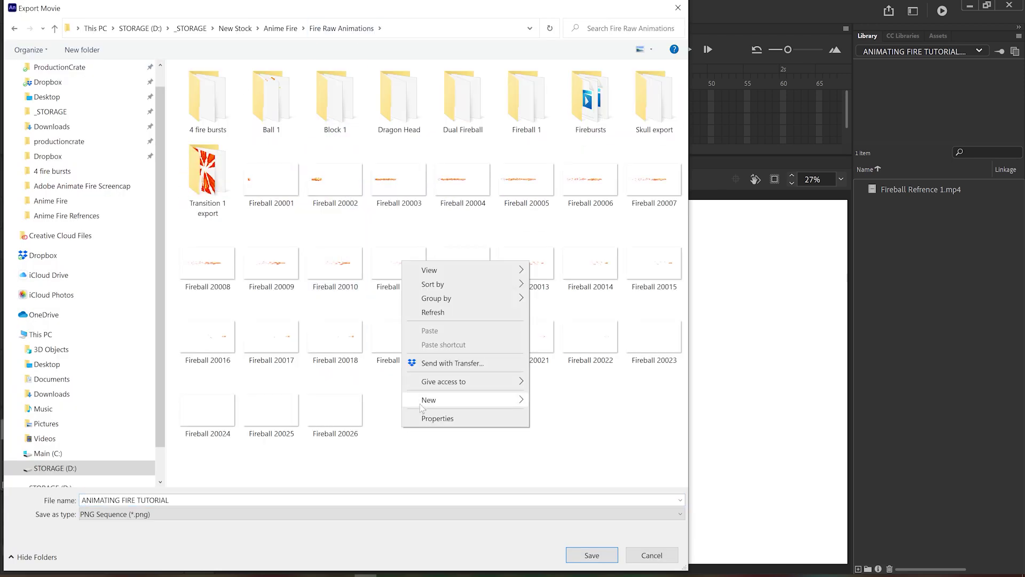
mouse_move(422, 398)
left_click(558, 401)
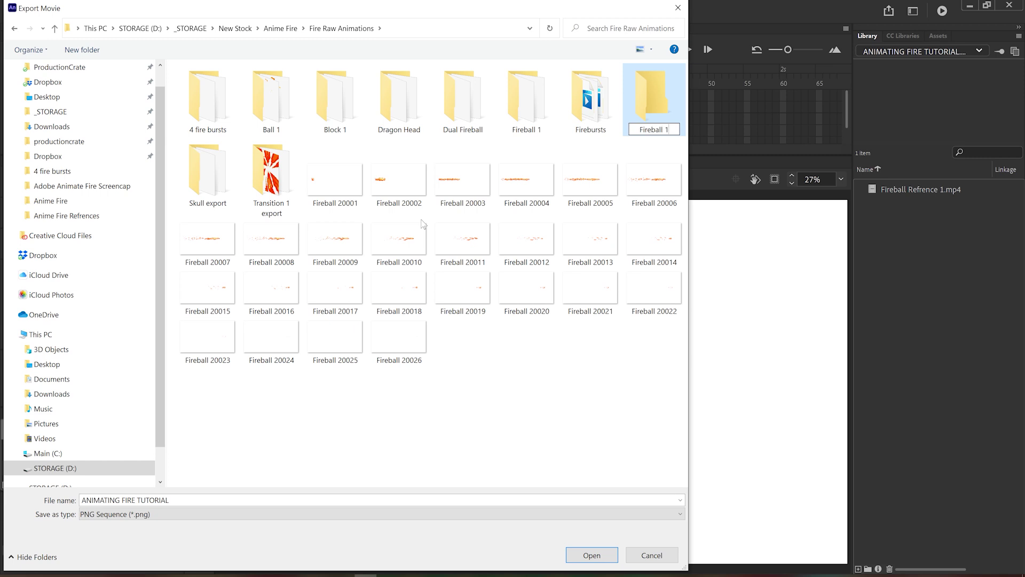
key("Return")
double_click(661, 99)
left_click(592, 555)
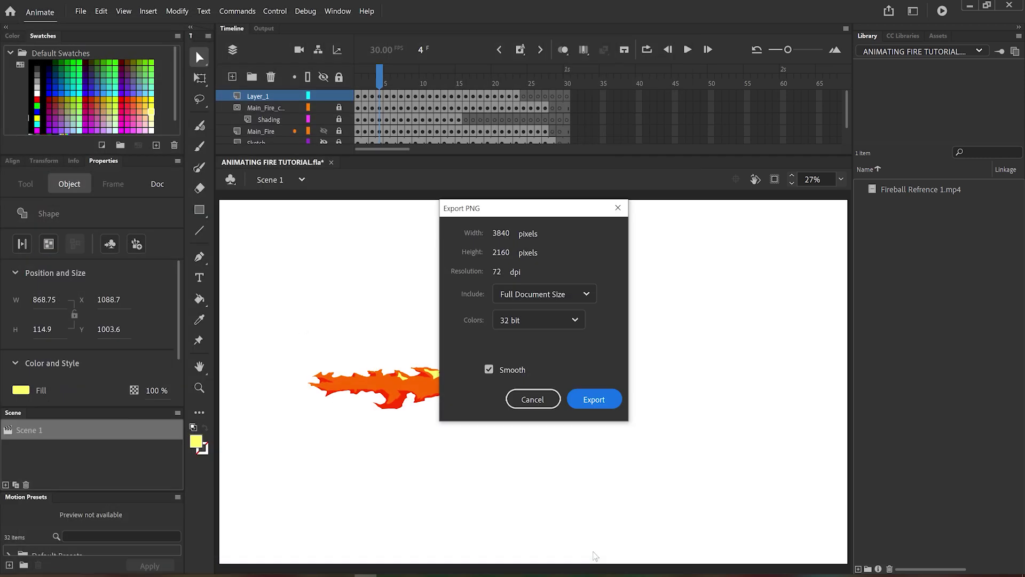
left_click(594, 399)
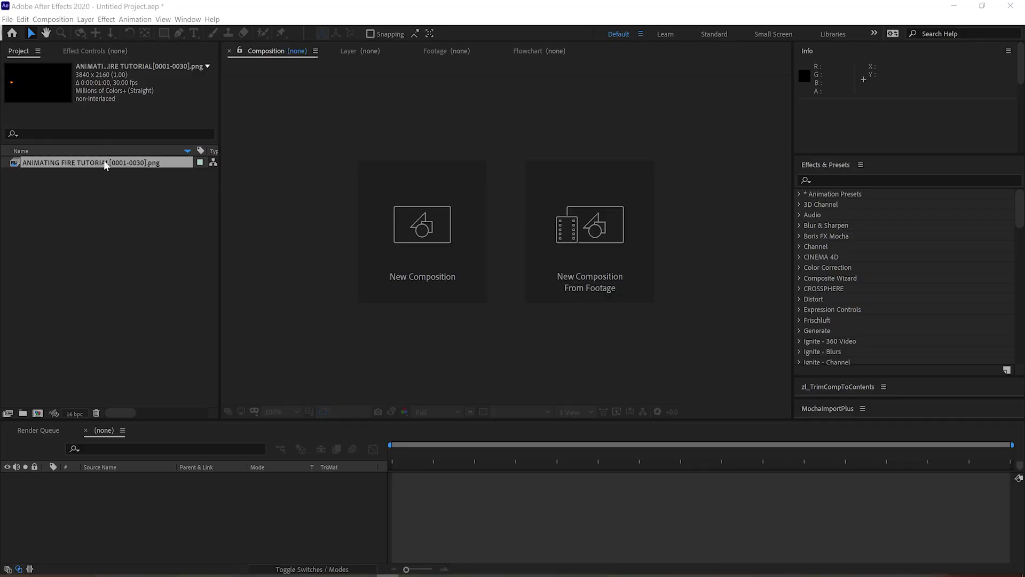
- Switch to After Effects, create a composition from the ANIMATING FIRE TUTORIAL PNG sequence, and scrub to frame 5
left_click_drag(105, 165, 267, 487)
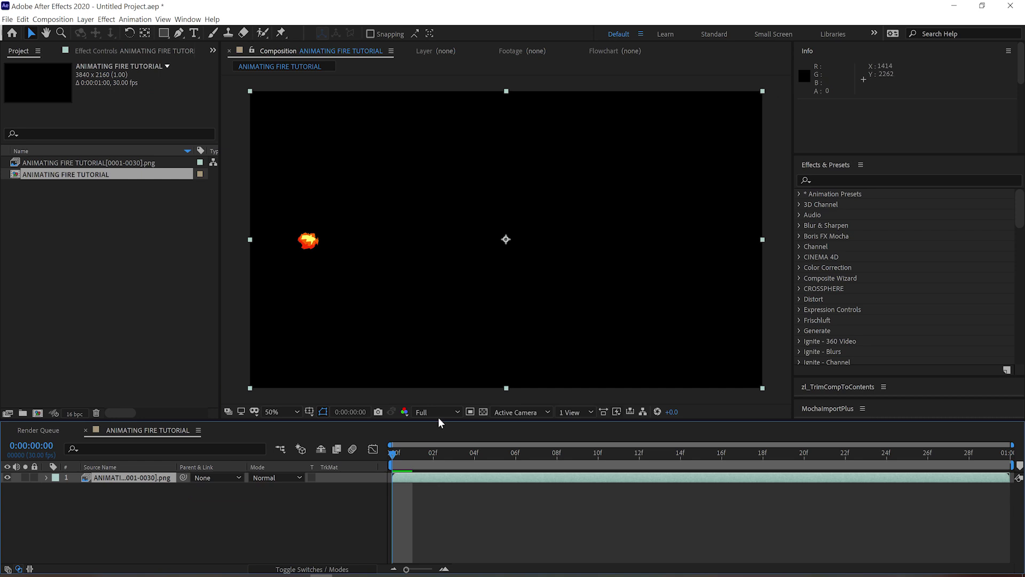
mouse_move(513, 469)
left_mouse_down()
mouse_move(607, 458)
mouse_move(502, 453)
left_mouse_up()
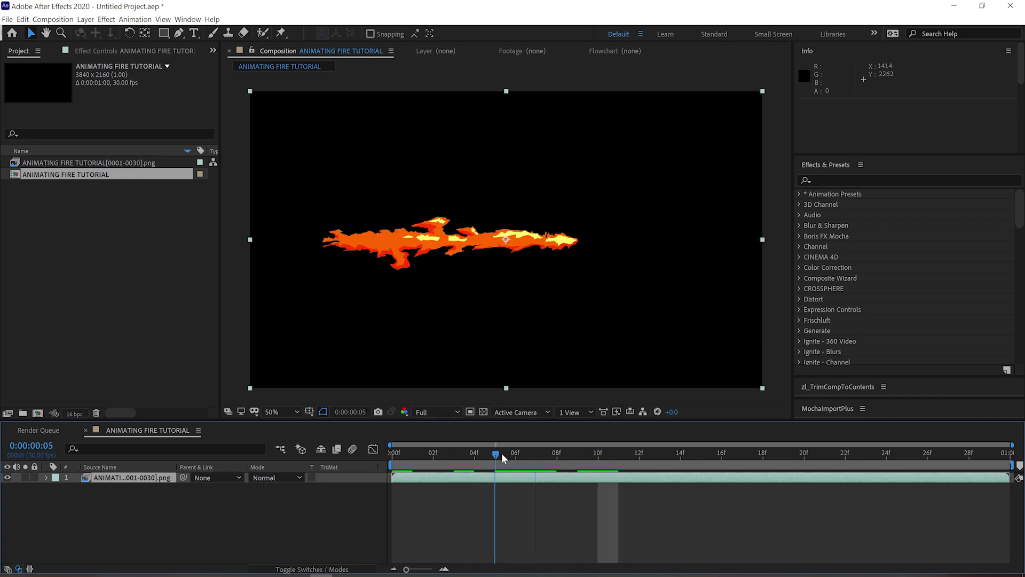
- Add a white solid layer above the fire footage
left_click(86, 19)
mouse_move(107, 37)
left_click(277, 49)
key("Return")
- Apply Gradient Ramp to the white solid and run it horizontally across the frame, from 12,1074 to 3848,1080
left_click(908, 181)
type("ramp")
double_click(858, 205)
left_click_drag(506, 91, 251, 238)
left_click_drag(507, 389, 763, 239)
- Try the Overlay blend mode on the gradient solid during playback, and delete the solid
left_click(277, 478)
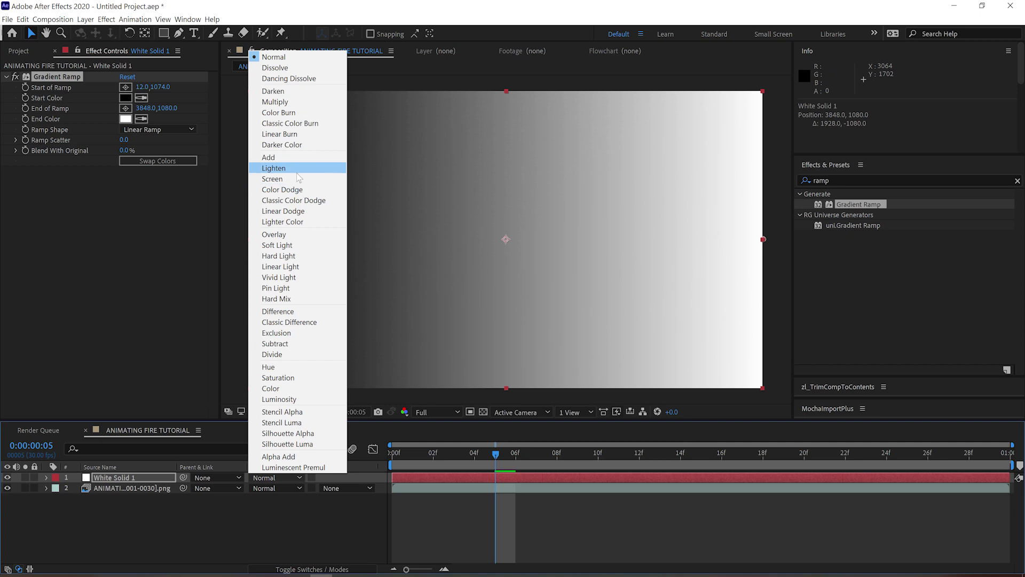
left_click(304, 234)
key("space")
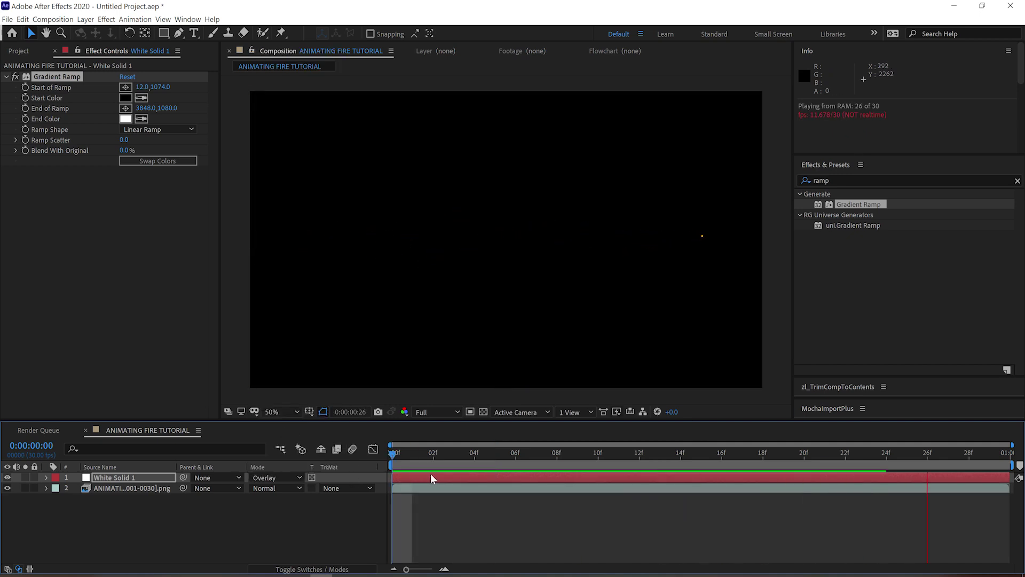
key("Delete")
- Add an adjustment layer above the fire footage
left_click(85, 20)
left_click(280, 98)
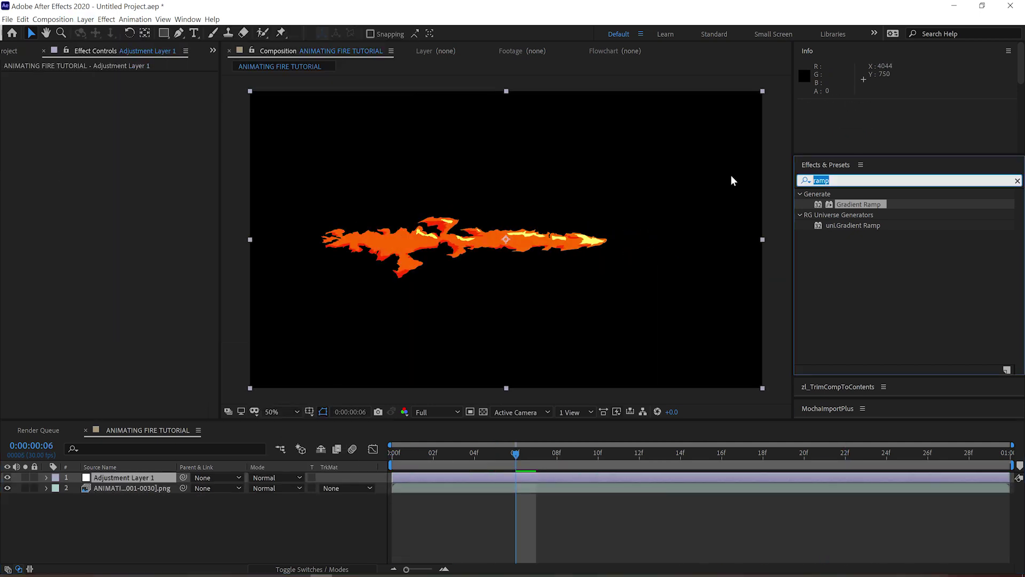
- Apply Fast Box Blur with a 0.3 radius and Add Grain with intensity 3 to the adjustment layer, and preview the fire
left_click(128, 88)
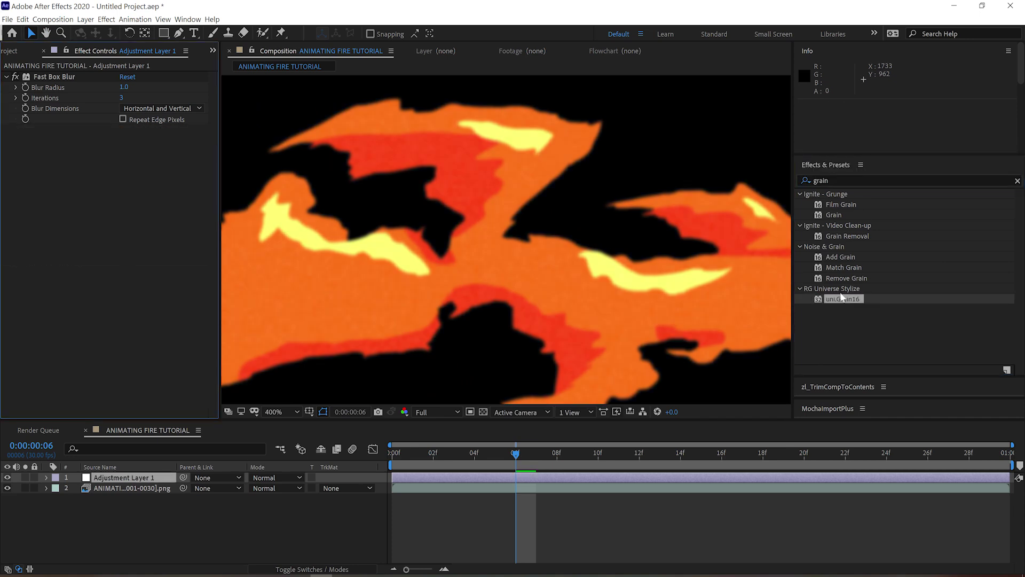
double_click(840, 257)
left_click(161, 139)
left_click(150, 172)
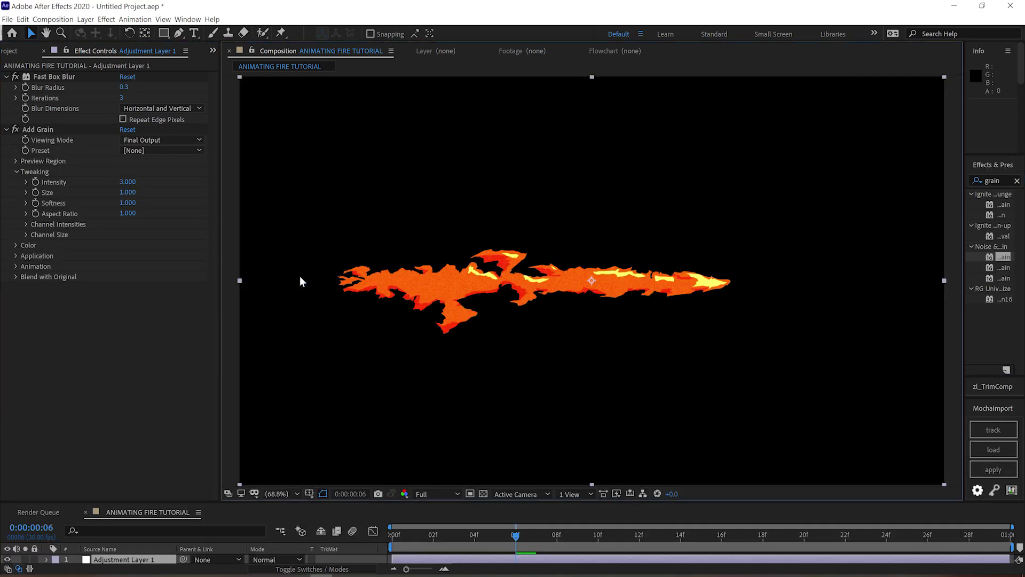
key("space")
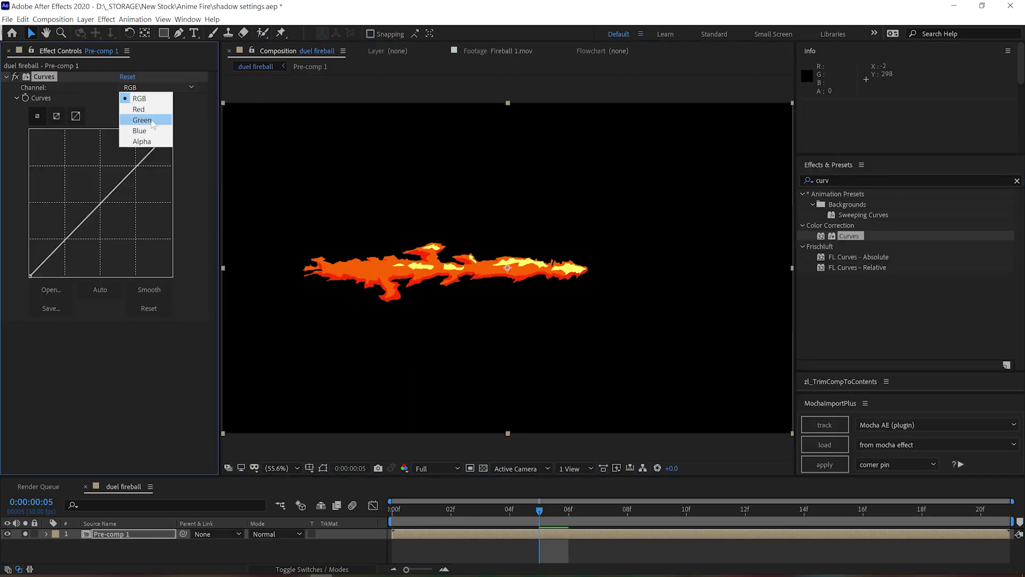
- Raise the midtones of the green channel in the Curves effect on Pre-comp 1
left_click(142, 121)
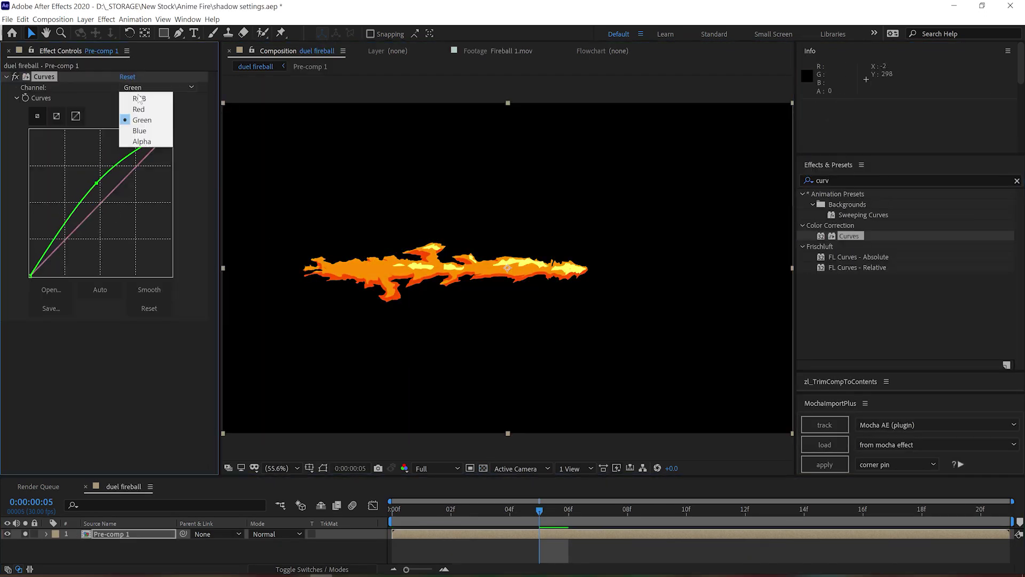
- Try Pixel Motion Blur on Pre-comp 1 with a shutter angle of 90 and 20 shutter samples, and delete the effect
left_click(908, 181)
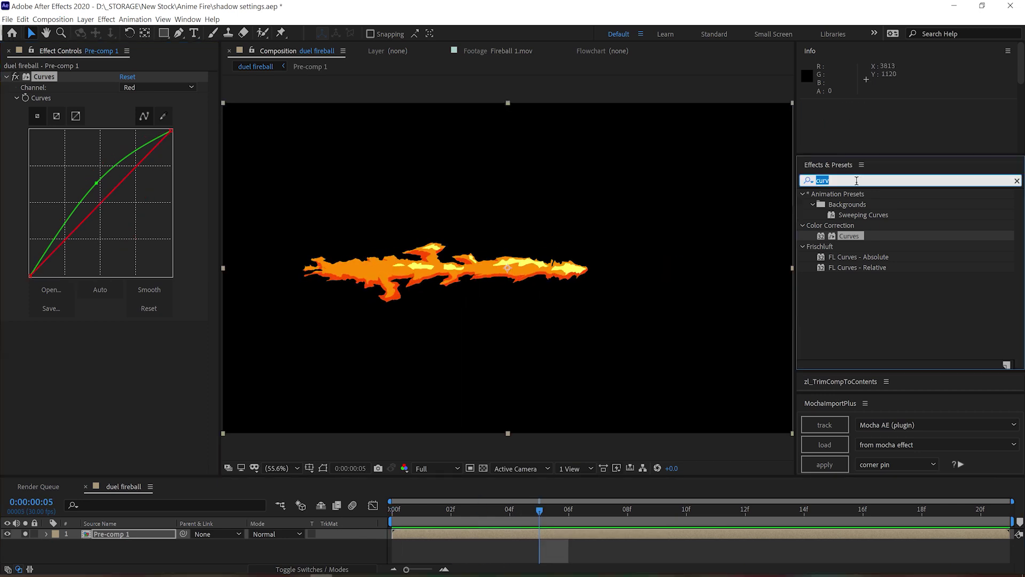
type("pix")
double_click(865, 302)
left_click(129, 348)
left_click(125, 357)
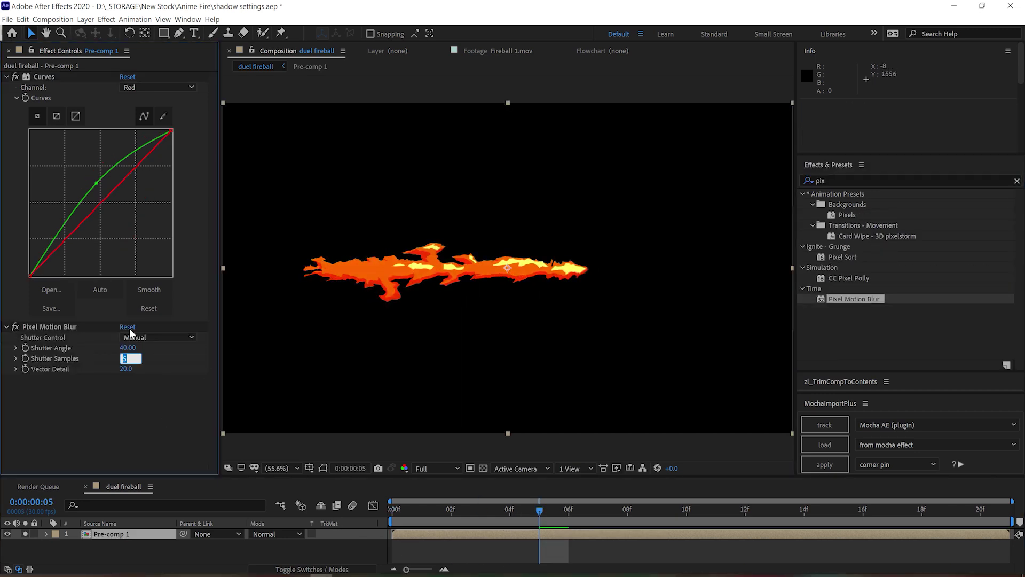
left_click(569, 511)
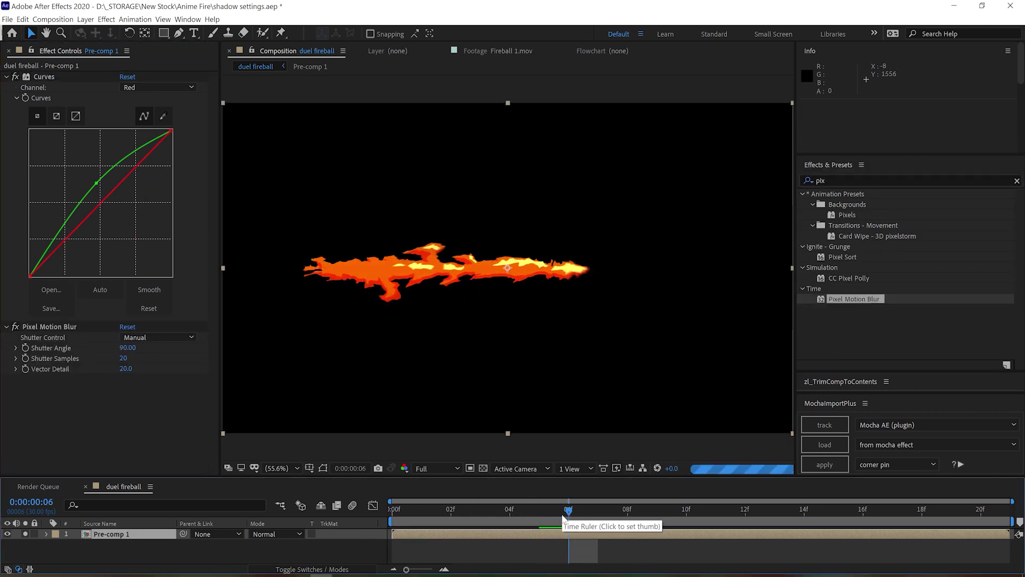
left_click(58, 326)
key("Delete")
- Apply the RSMB motion blur effect to Pre-comp 1 with a blur amount of 0.3
double_click(836, 180)
type("rsm")
left_click_drag(838, 204, 510, 347)
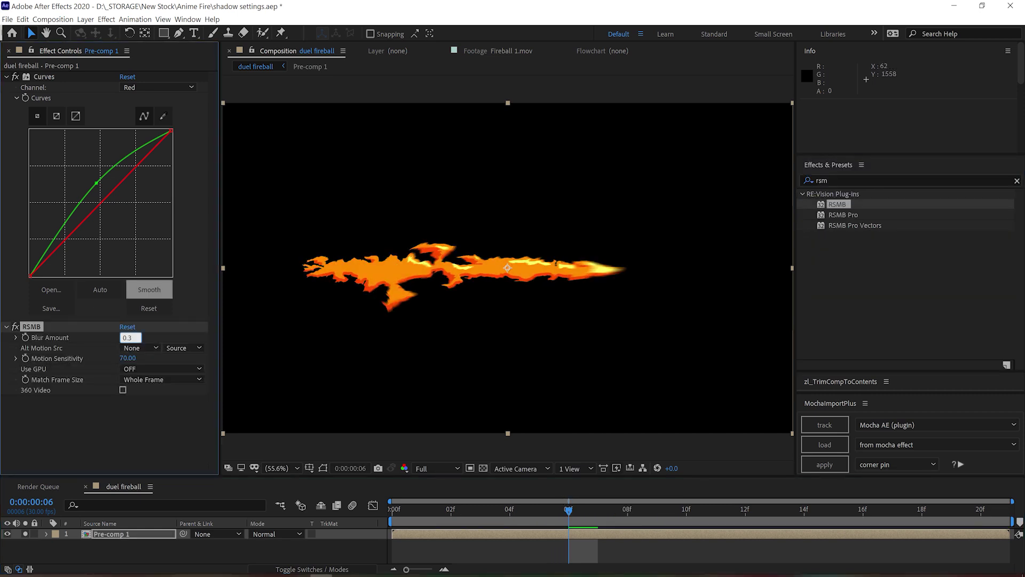
- Apply Glow to Pre-comp 1 with threshold 0%, radius 389 and intensity 0.4, and move Curves below it
left_click(7, 76)
left_click(7, 87)
double_click(836, 180)
type("glow")
left_click_drag(847, 354, 254, 193)
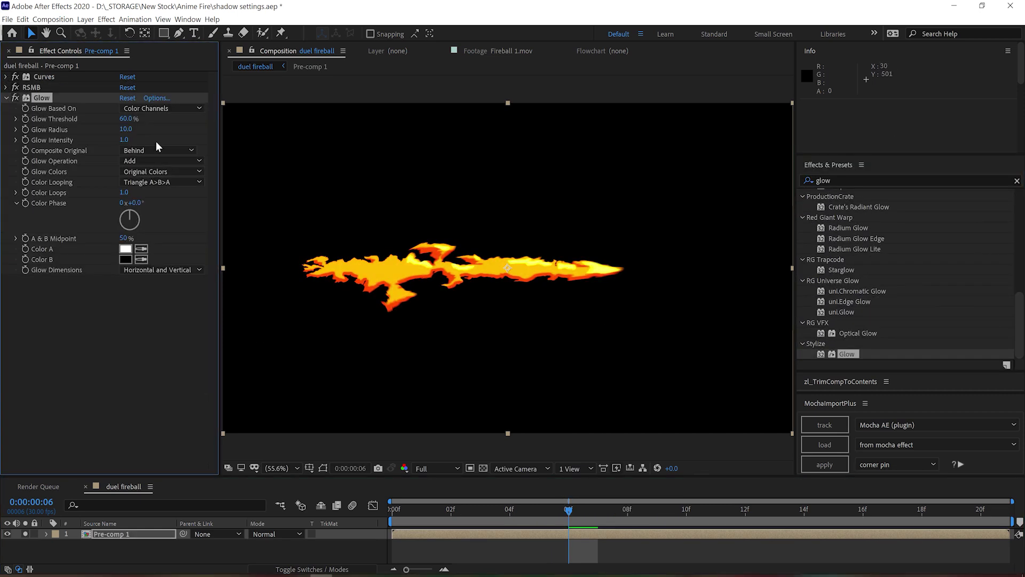
left_click_drag(108, 142, 93, 143)
left_click_drag(43, 77, 44, 277)
- Try the Solid Composite effect on Pre-comp 1 with a different solid color
double_click(836, 180)
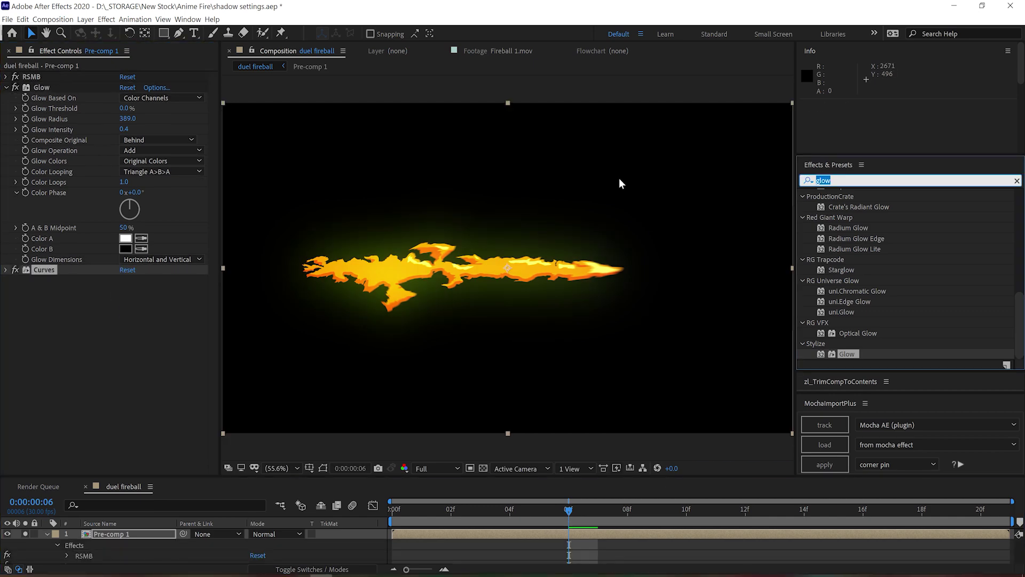
type("solid")
left_click_drag(851, 204, 119, 75)
left_click(126, 98)
left_click_drag(224, 257, 231, 348)
key("Return")
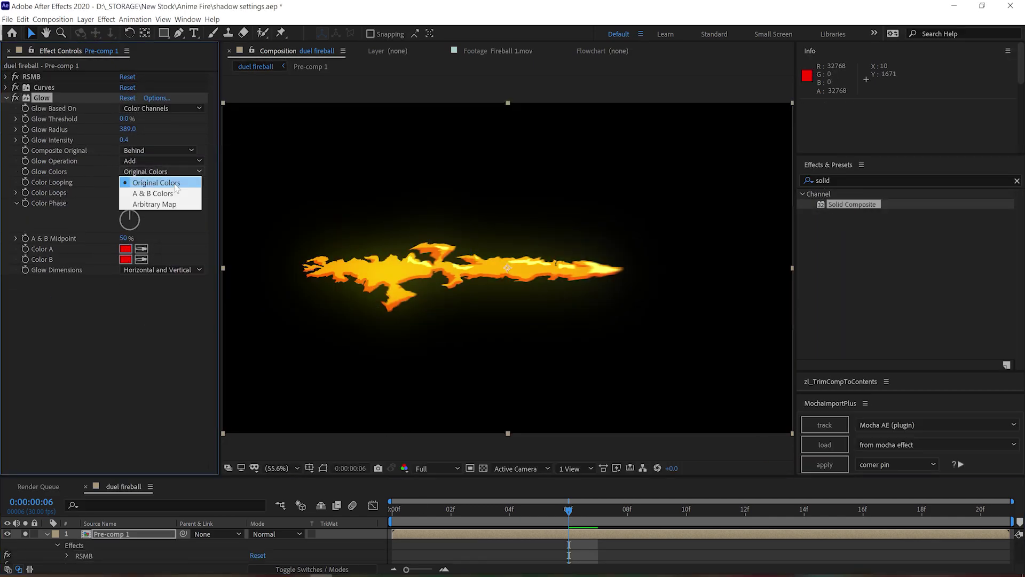
- Set Glow to A & B Colors with yellow and red at intensity 1.0, and apply a hue effect to Pre-comp 1
left_click(340, 228)
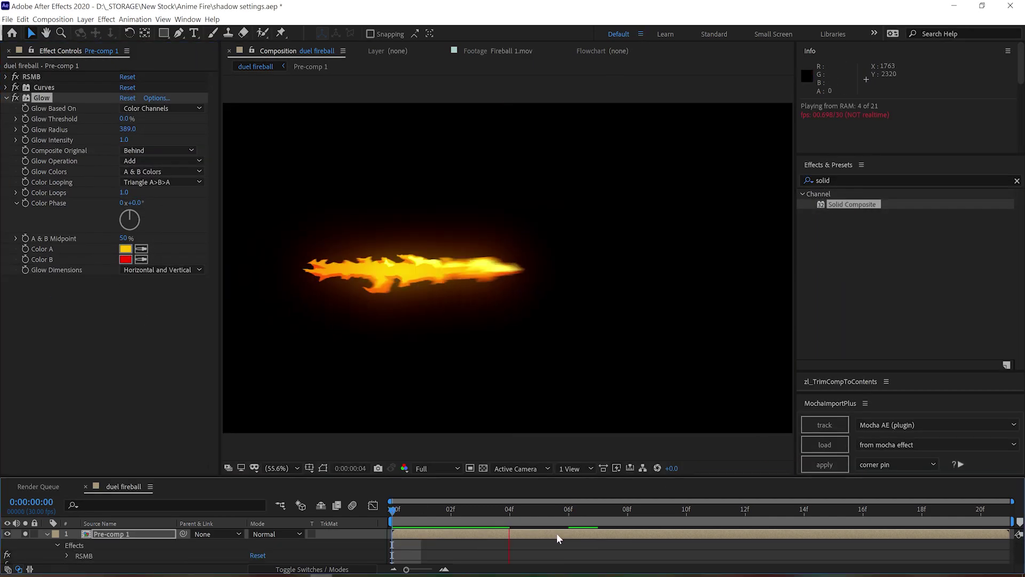
double_click(836, 180)
type("hue")
left_click_drag(861, 246, 148, 128)
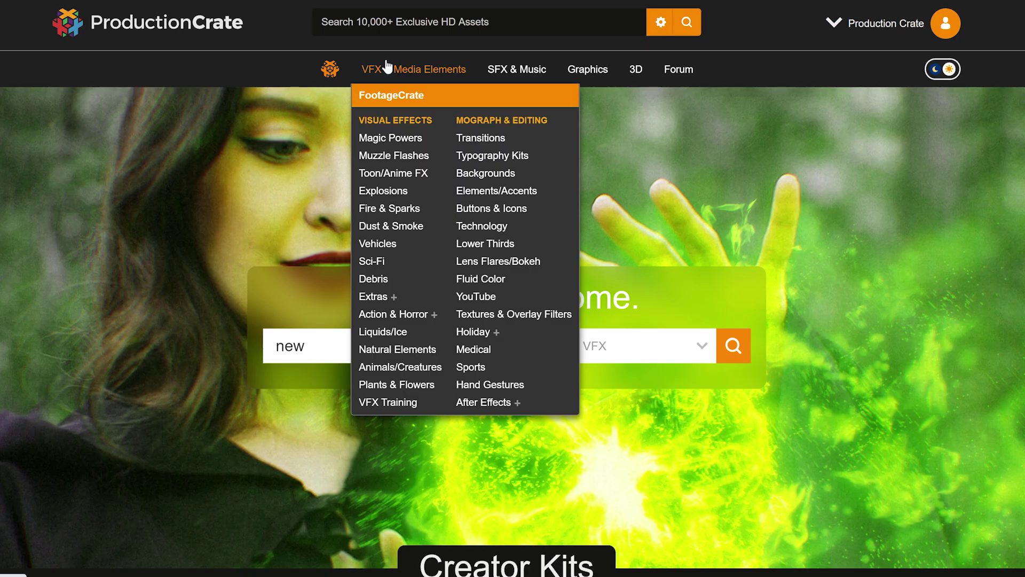
- Open the Toon/Anime FX category on the ProductionCrate website and its Fire + Sparks collection
left_click(393, 172)
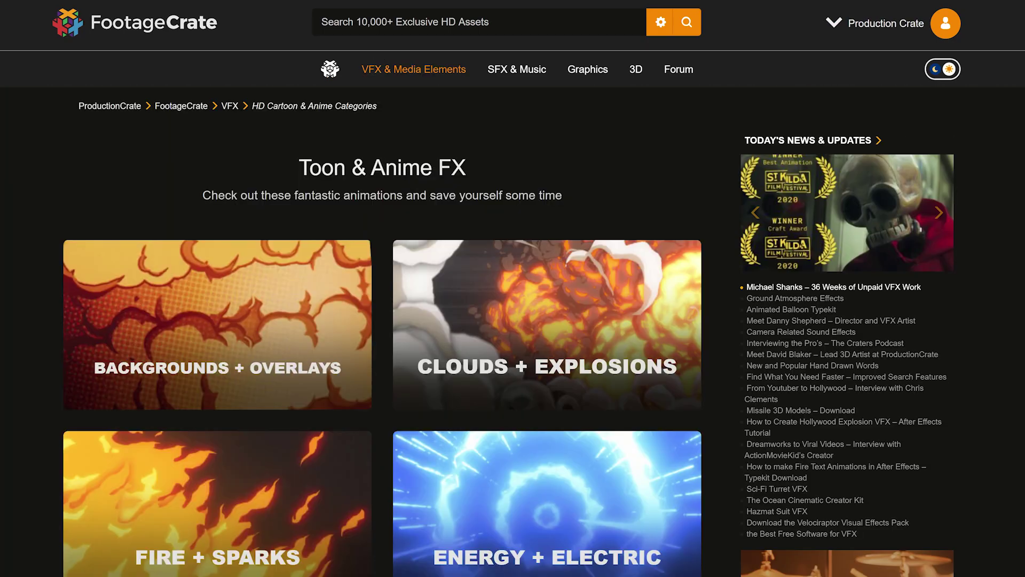
left_click(172, 534)
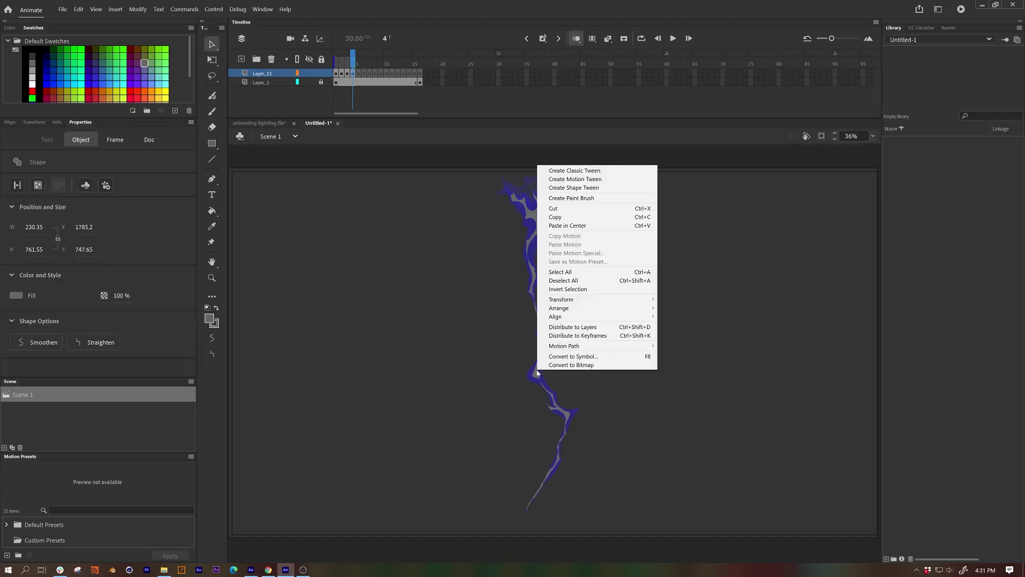
- In Adobe Animate, draw the gray lightning bolt frame by frame on Layer_11 and clean up its edges with the Eraser
left_click(213, 111)
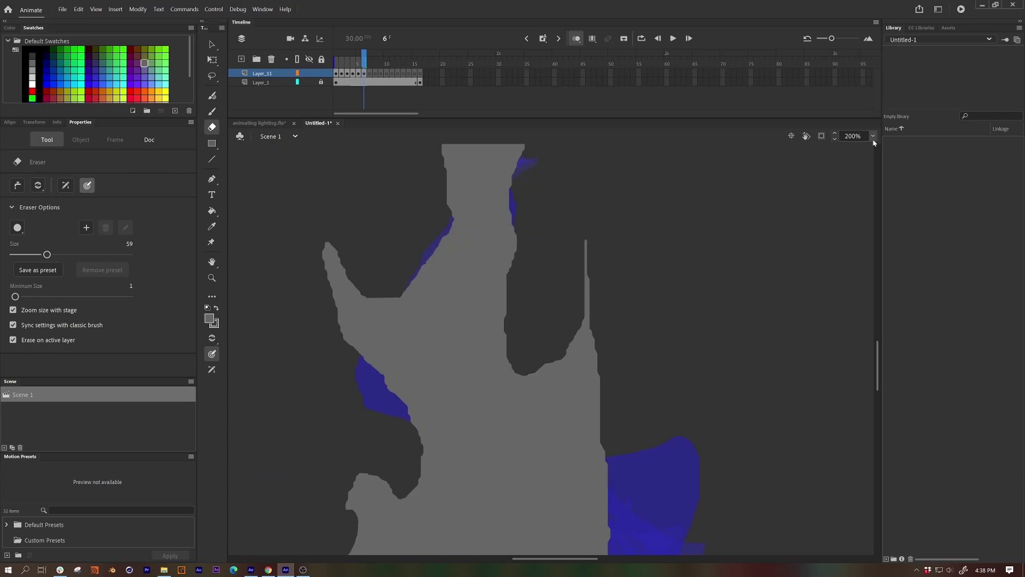
left_click_drag(582, 333, 635, 342)
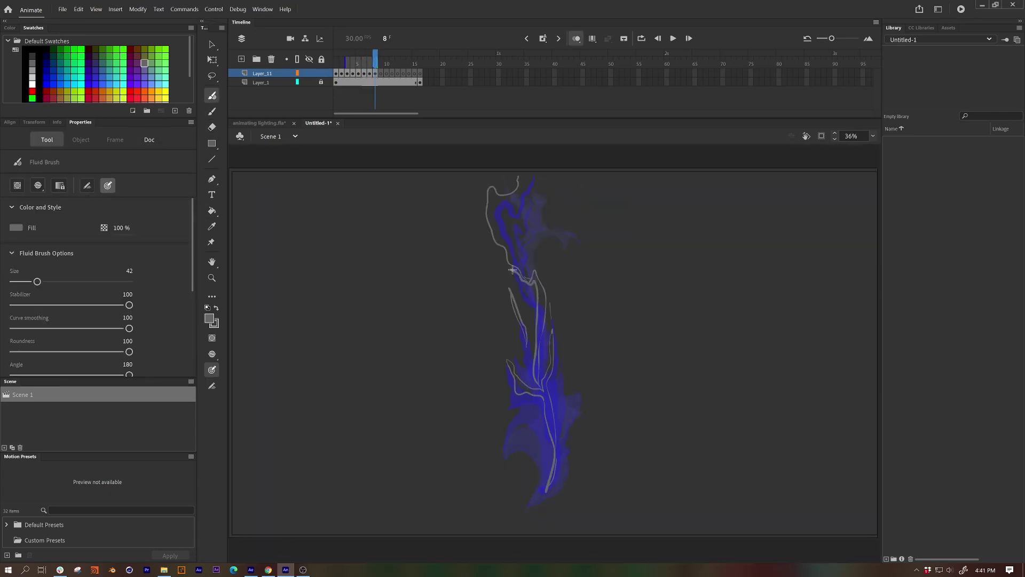